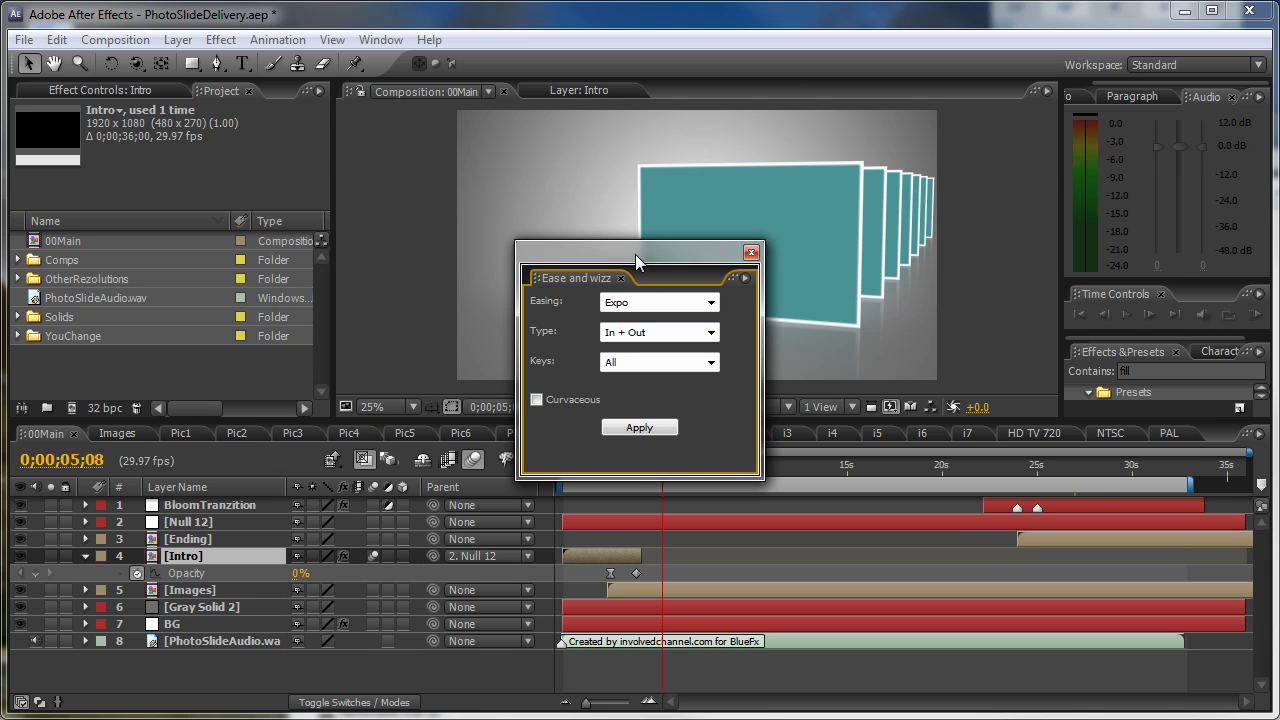
- Drag the floating Ease and Wizz panel off the 00Main timeline
left_click_drag(633, 256, 1064, 290)
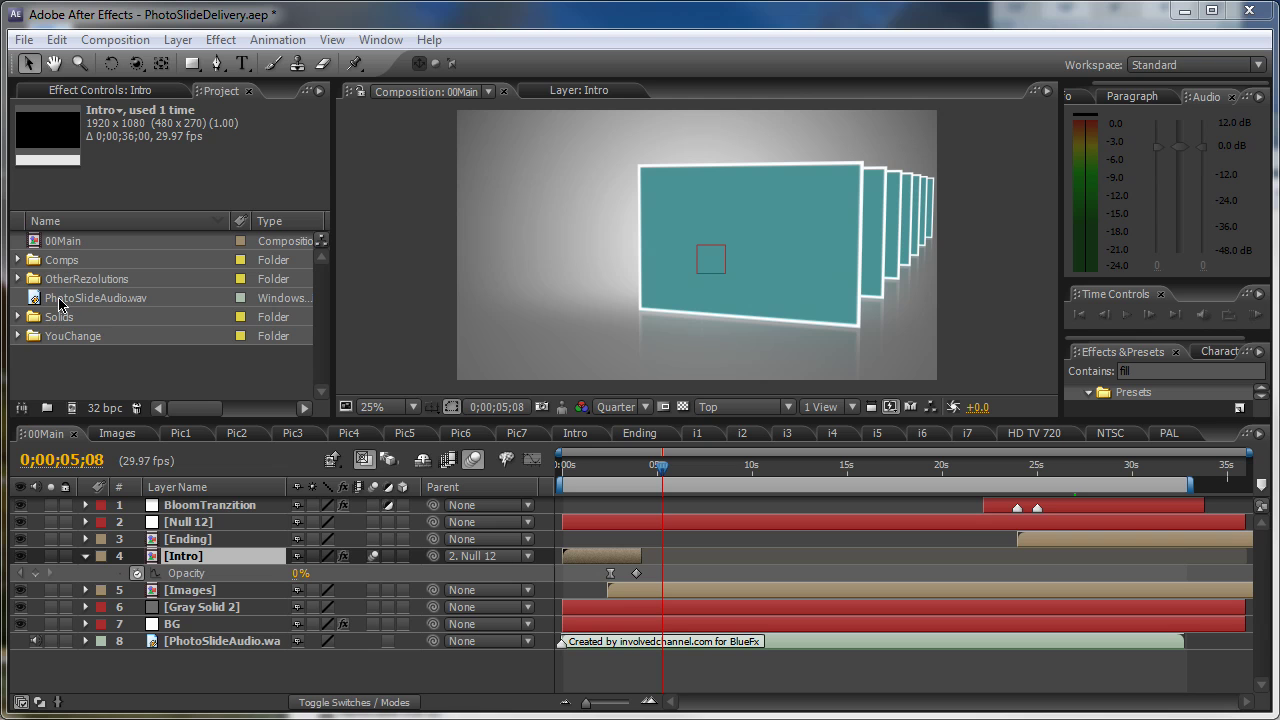
- Open the 00Main composition and make its timeline area taller
left_click(60, 245)
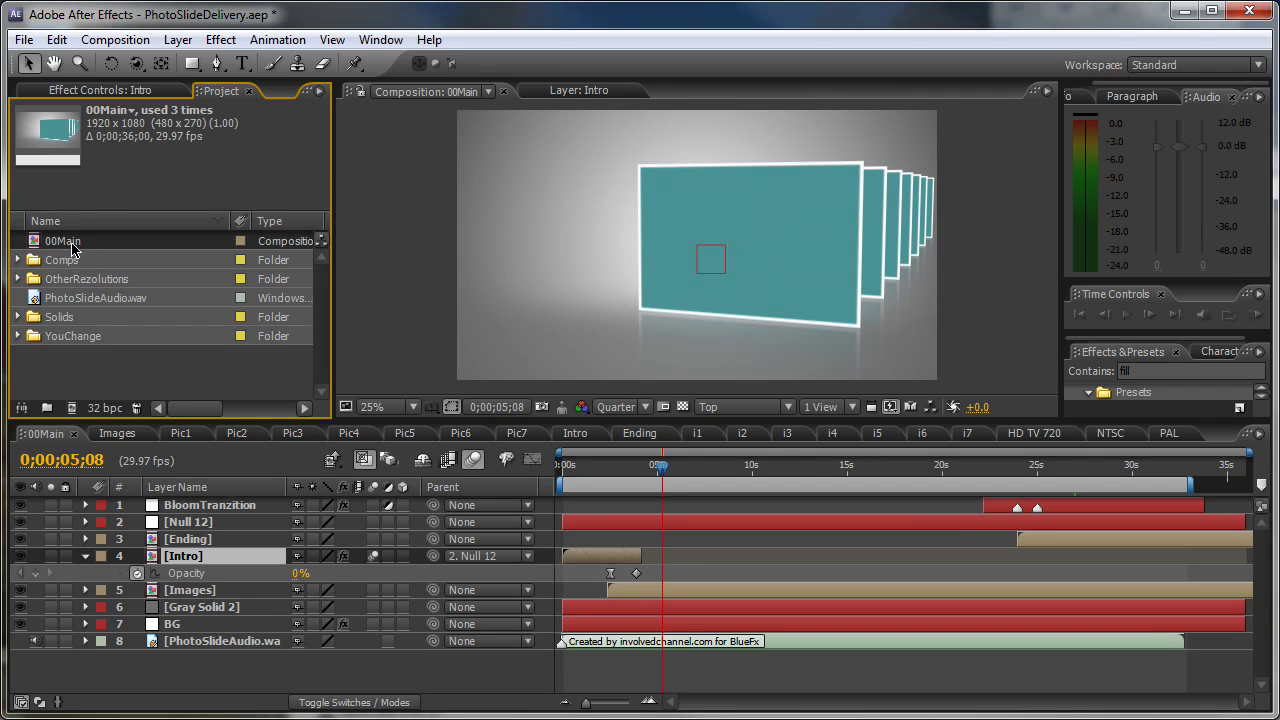
double_click(71, 244)
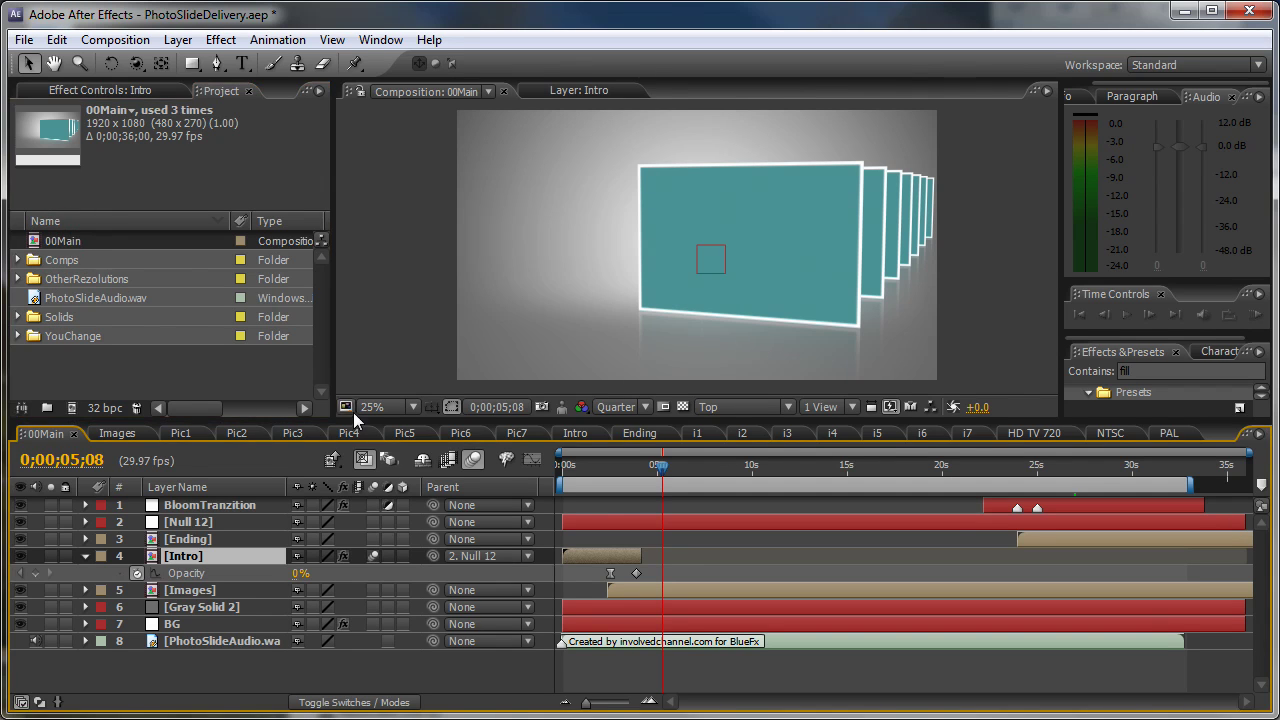
left_click_drag(353, 418, 353, 386)
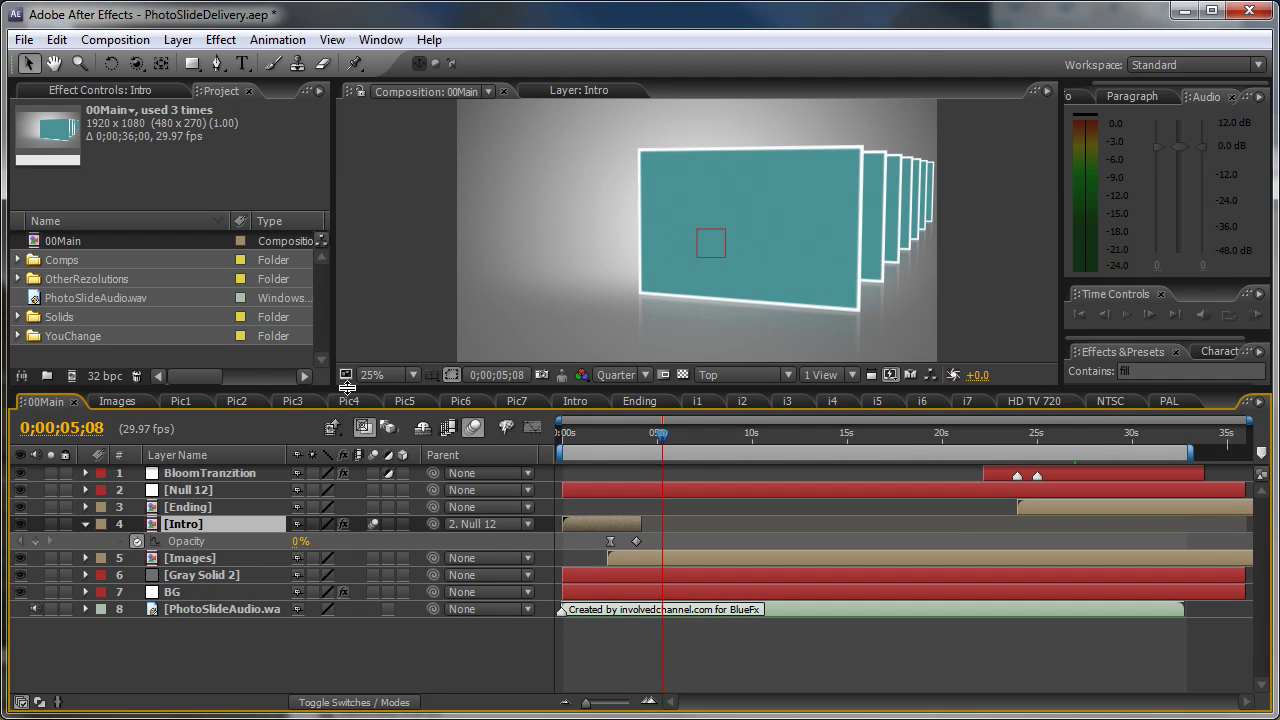
left_click_drag(606, 435, 1110, 460)
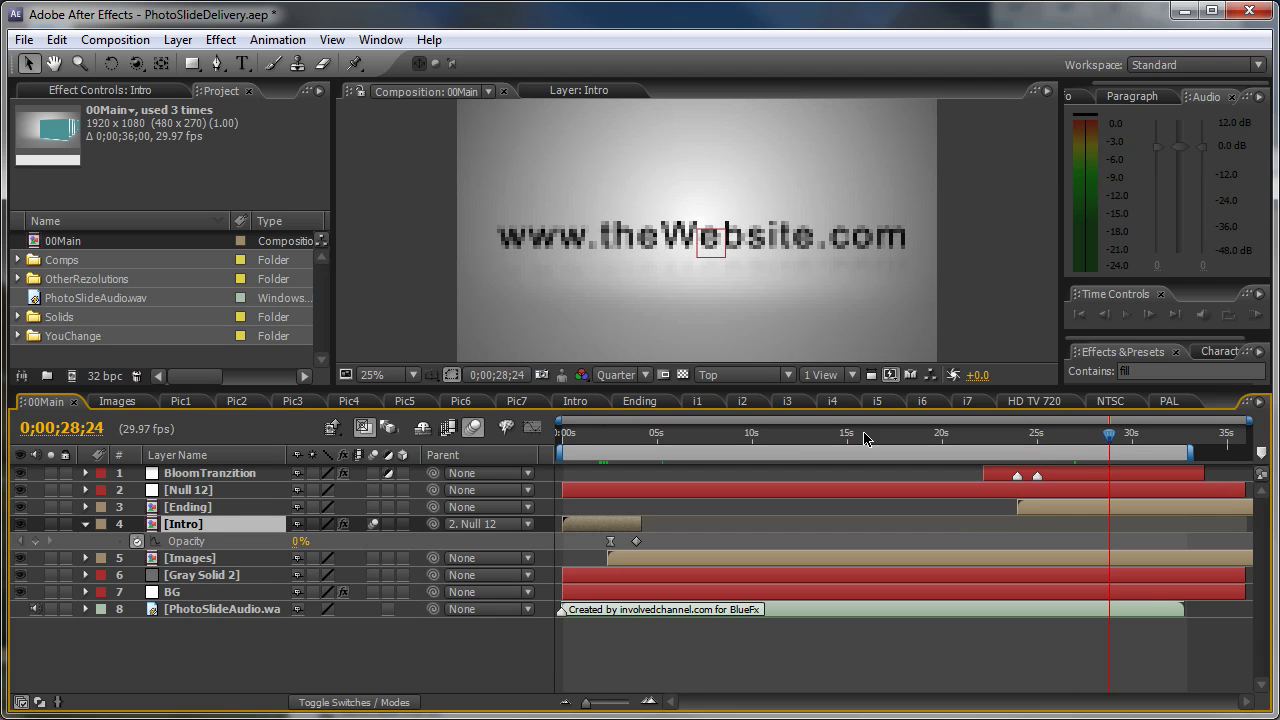
left_click(372, 375)
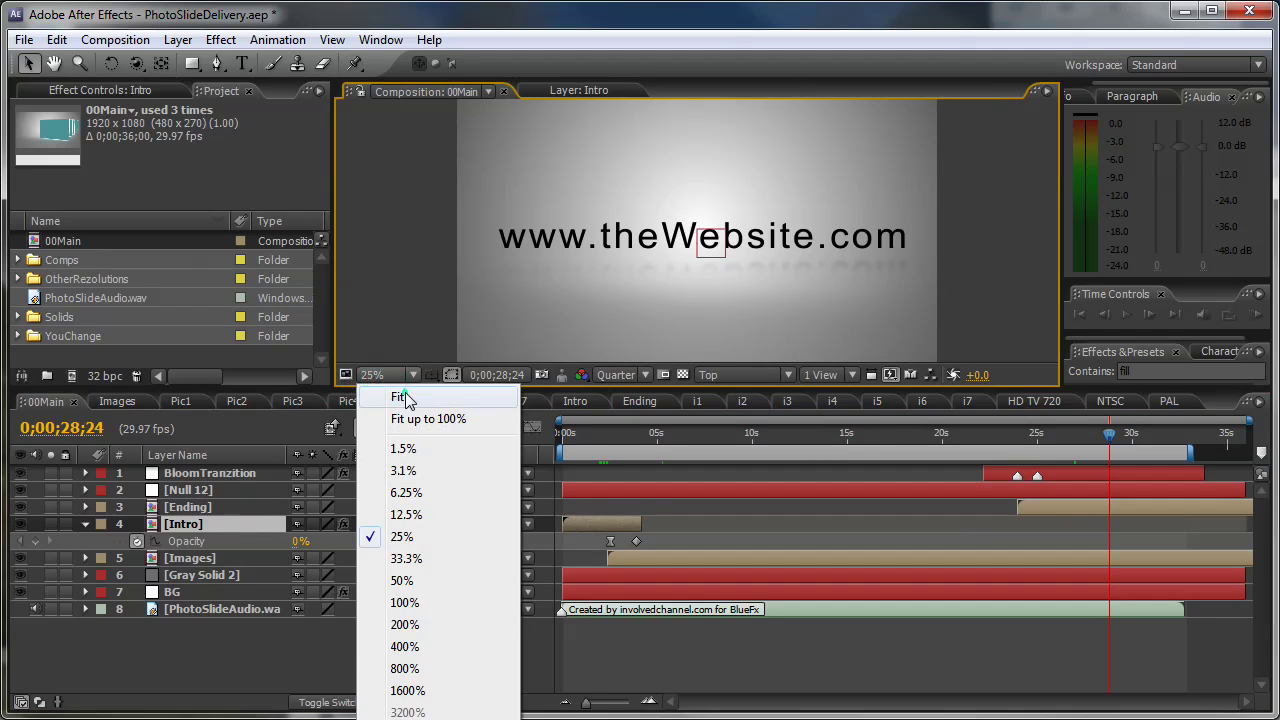
left_click(392, 394)
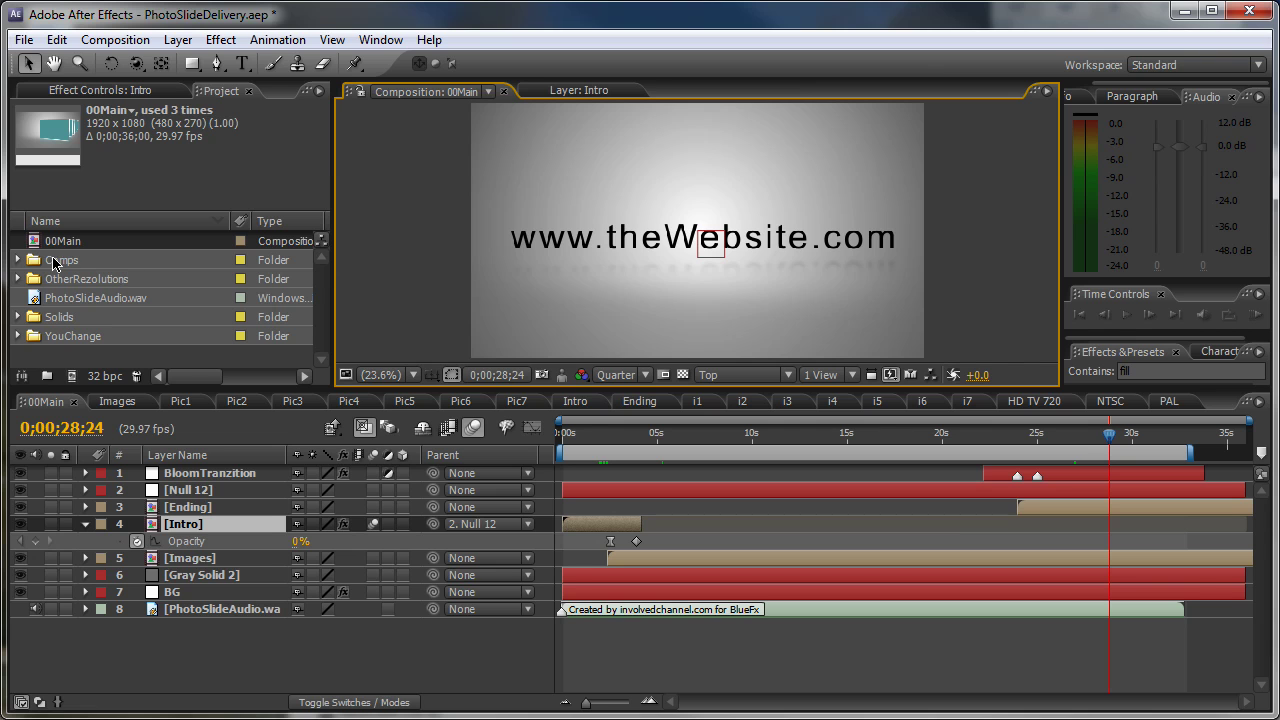
- Expand the YouChange folder, enlarge the Project panel, and select the Intro composition
left_click(66, 337)
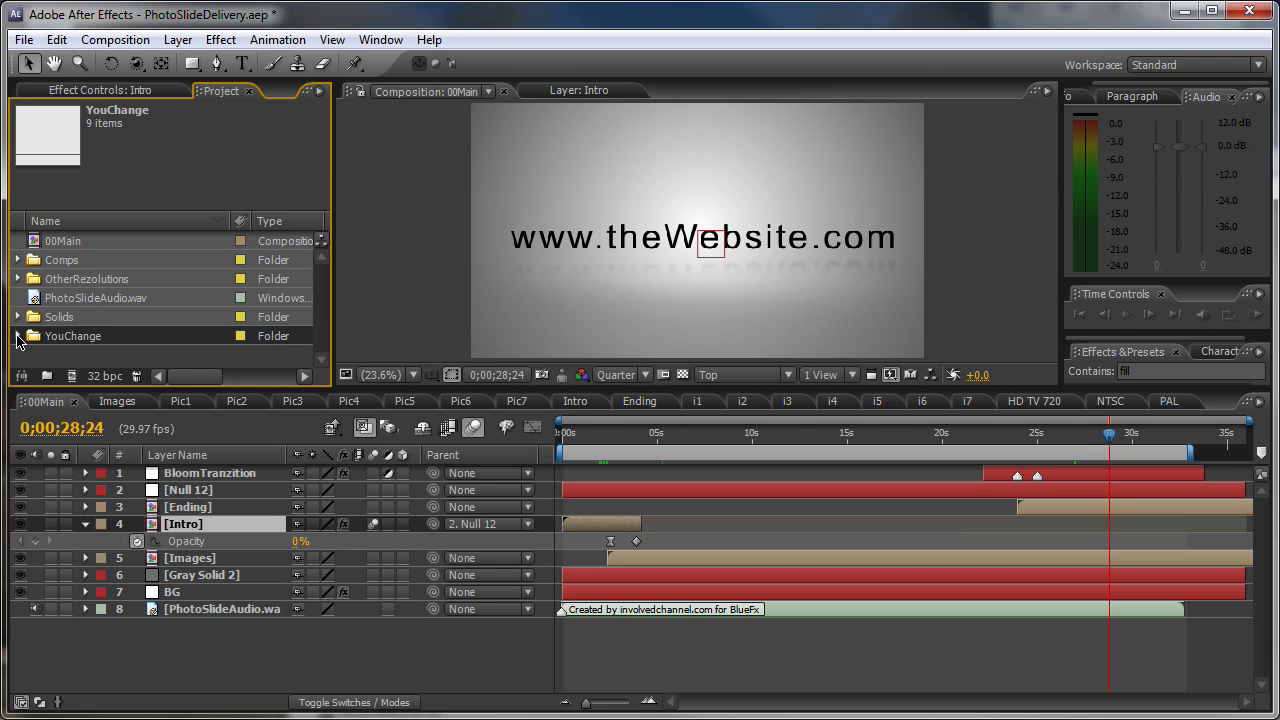
left_click(17, 337)
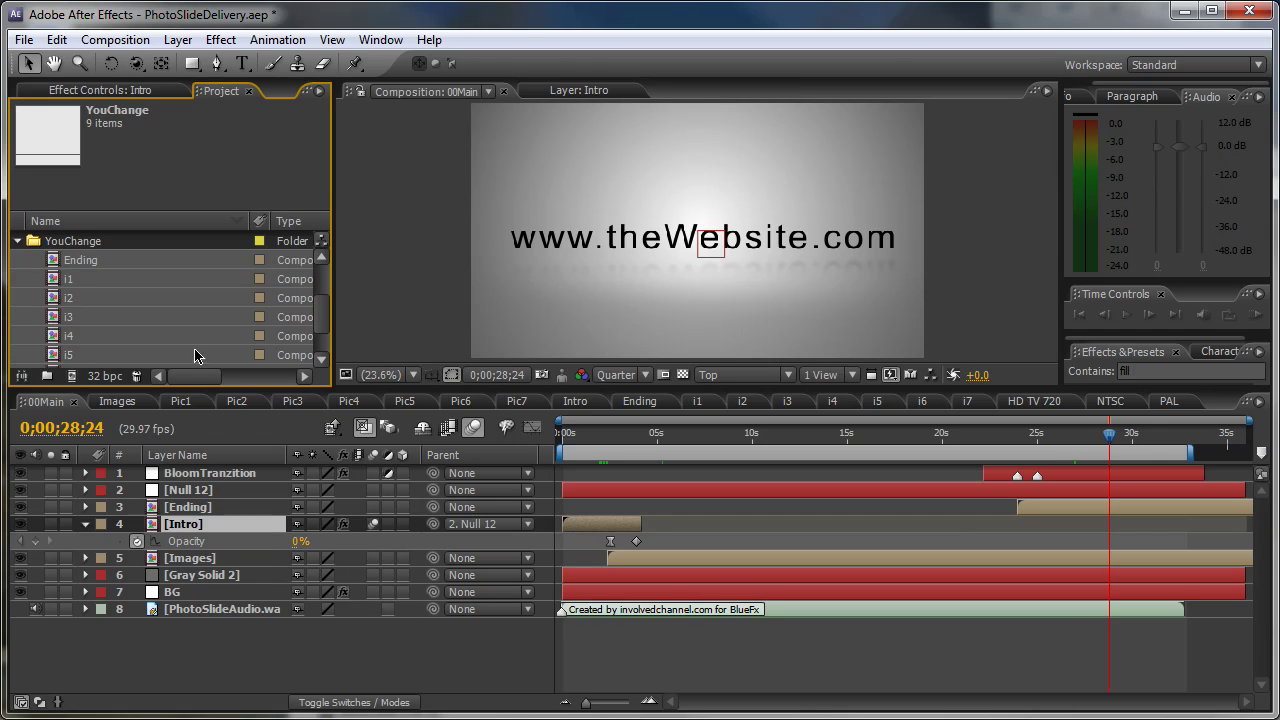
left_click_drag(178, 388, 180, 470)
left_click_drag(323, 357, 322, 389)
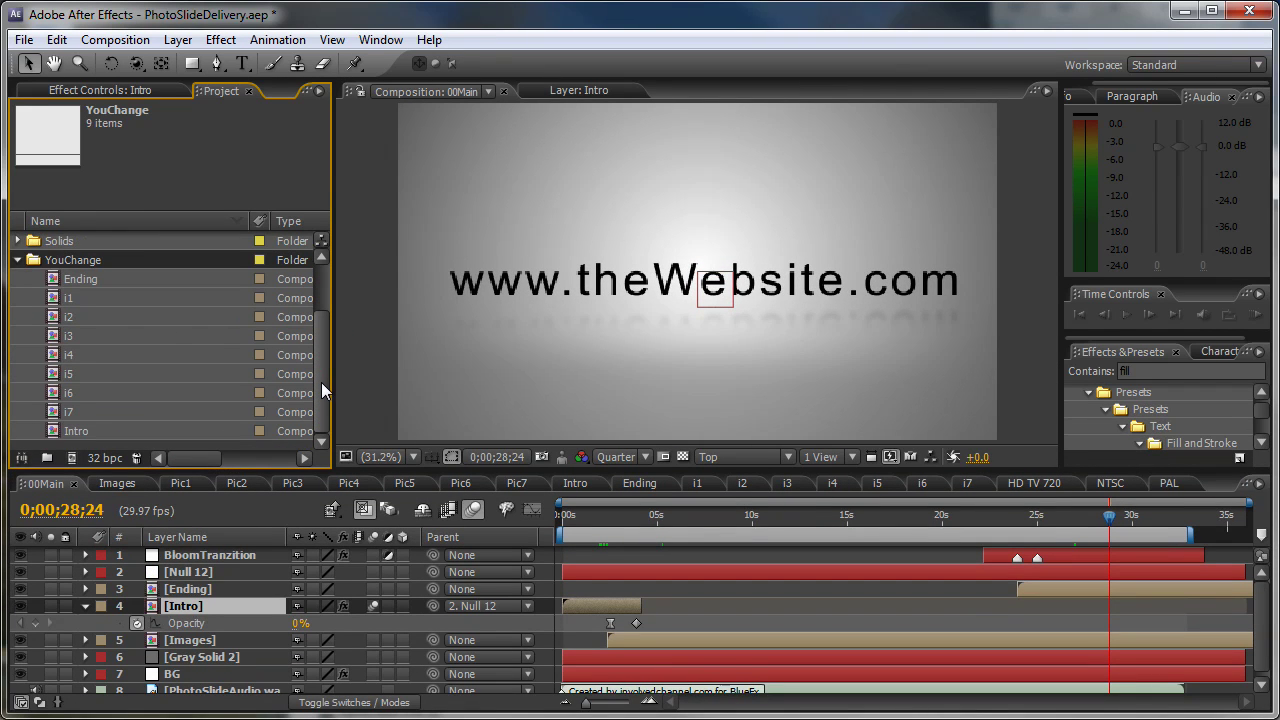
left_click(76, 432)
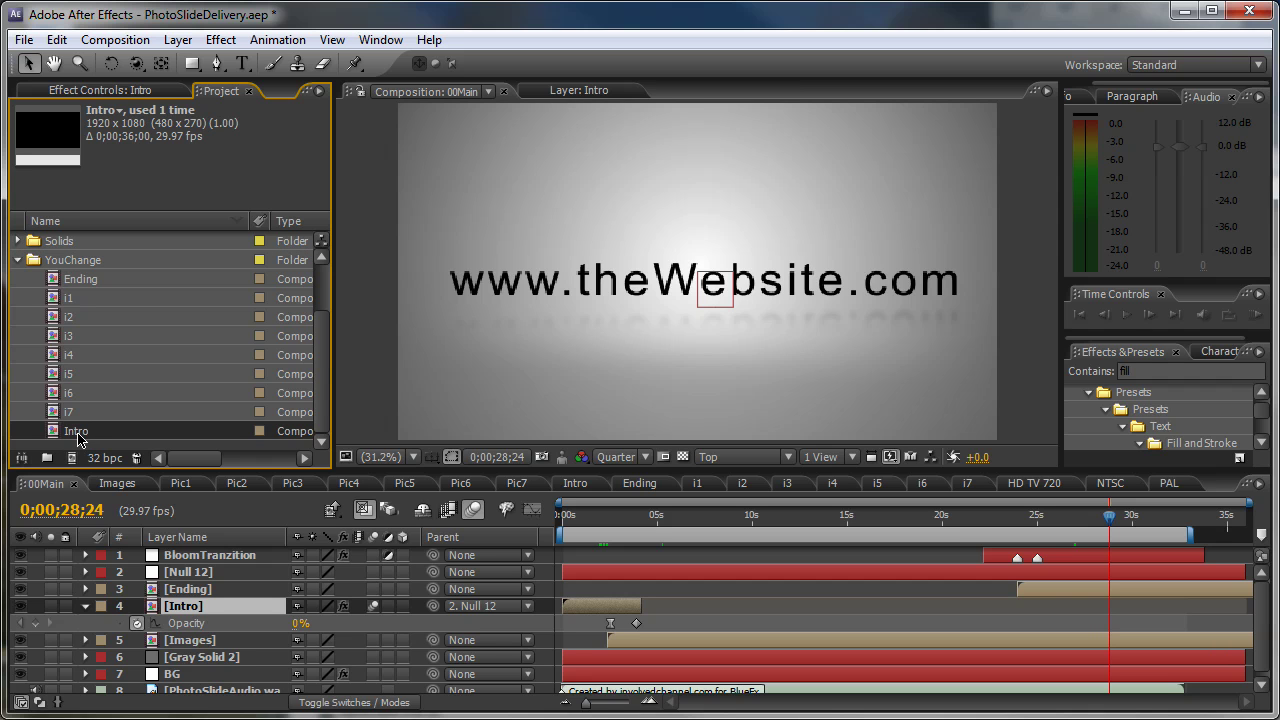
- Open the Intro composition at 0;00;04;09 and select the PICTURE MAKER title layer
double_click(77, 436)
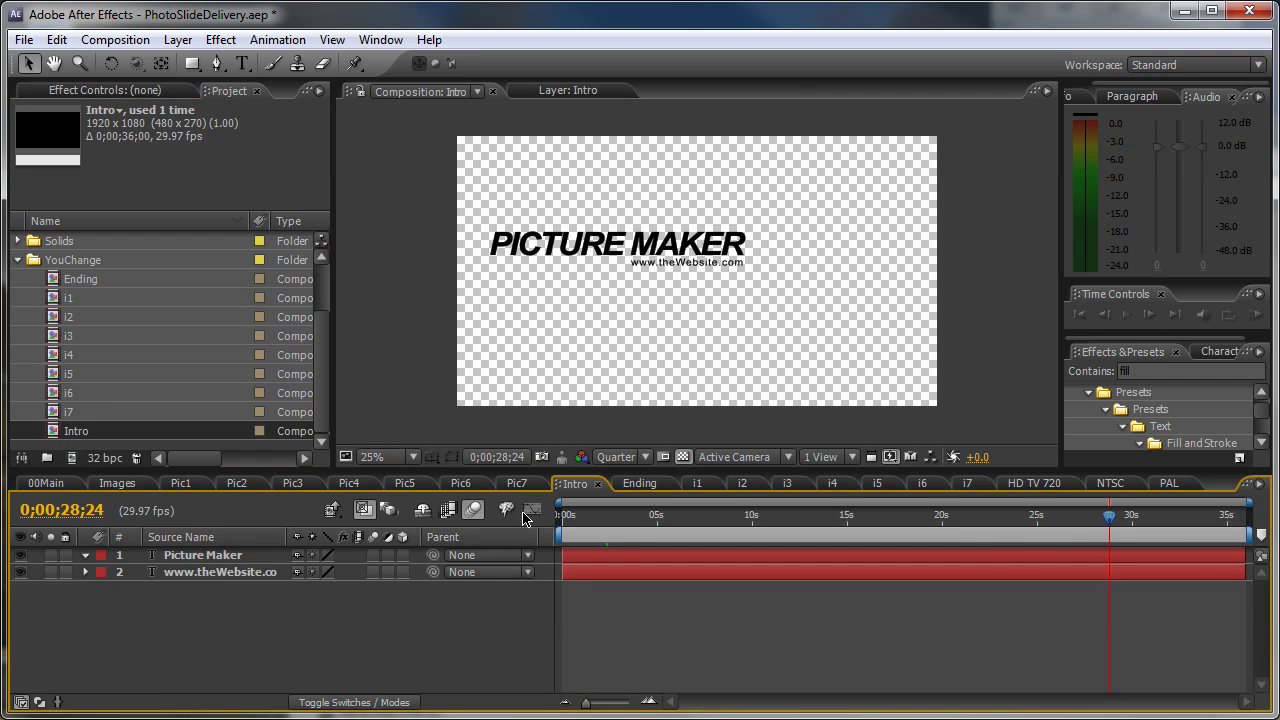
left_click_drag(584, 535, 643, 535)
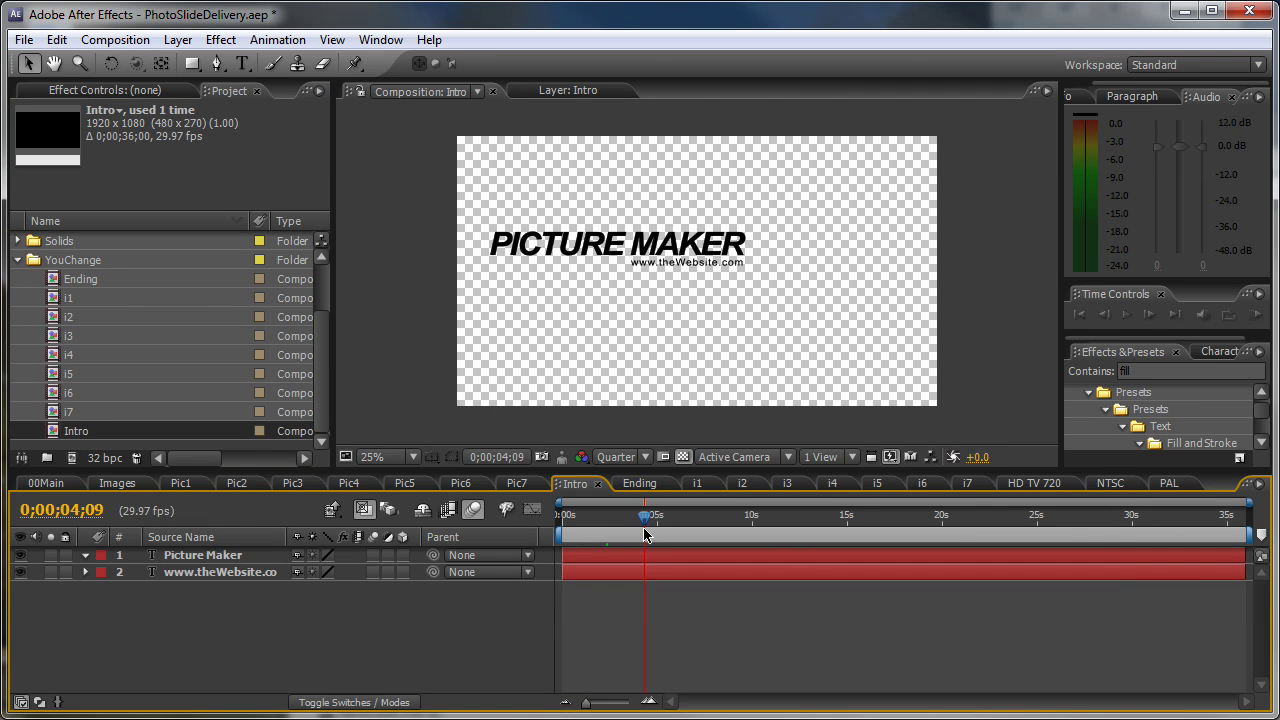
left_click(205, 575)
left_click(204, 558)
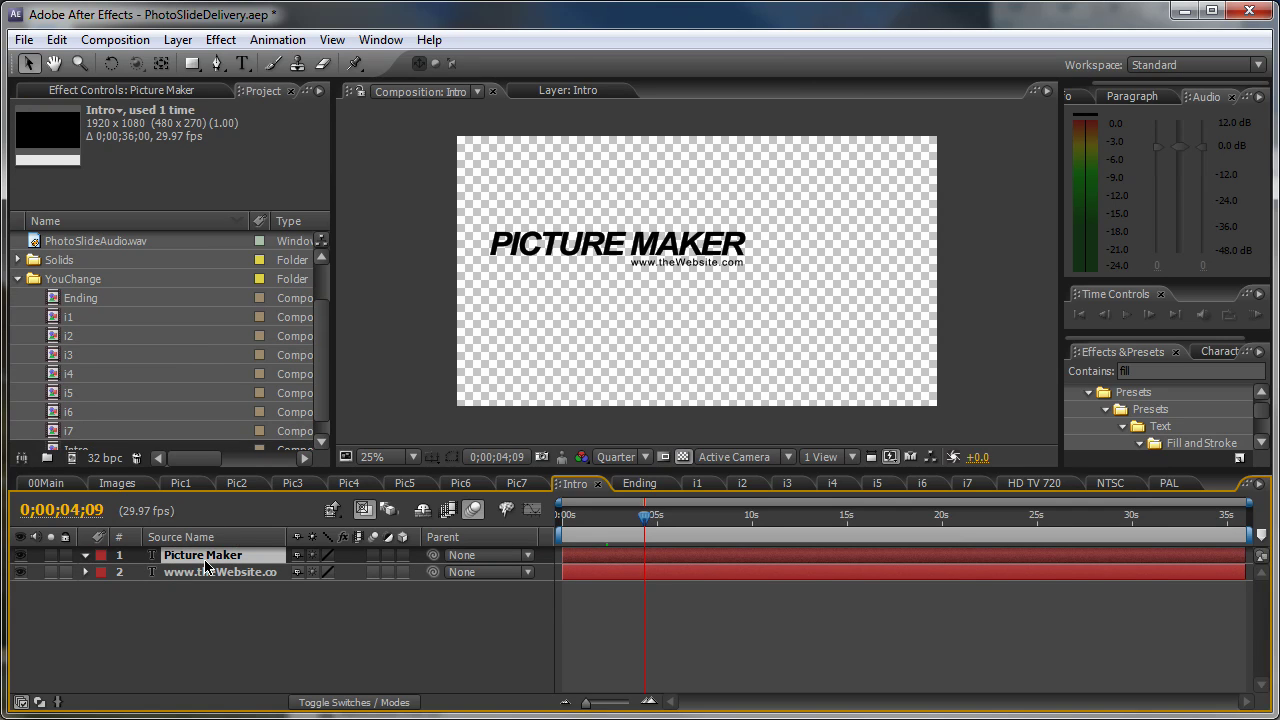
double_click(205, 558)
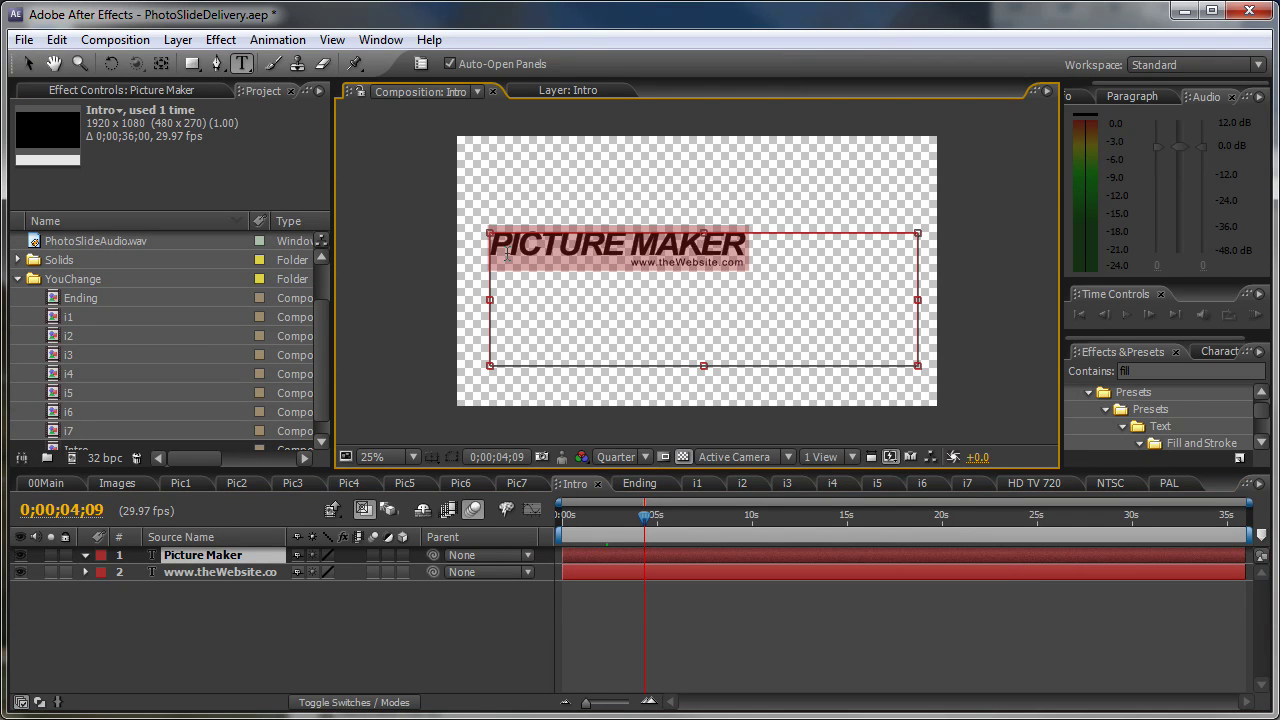
left_click(218, 617)
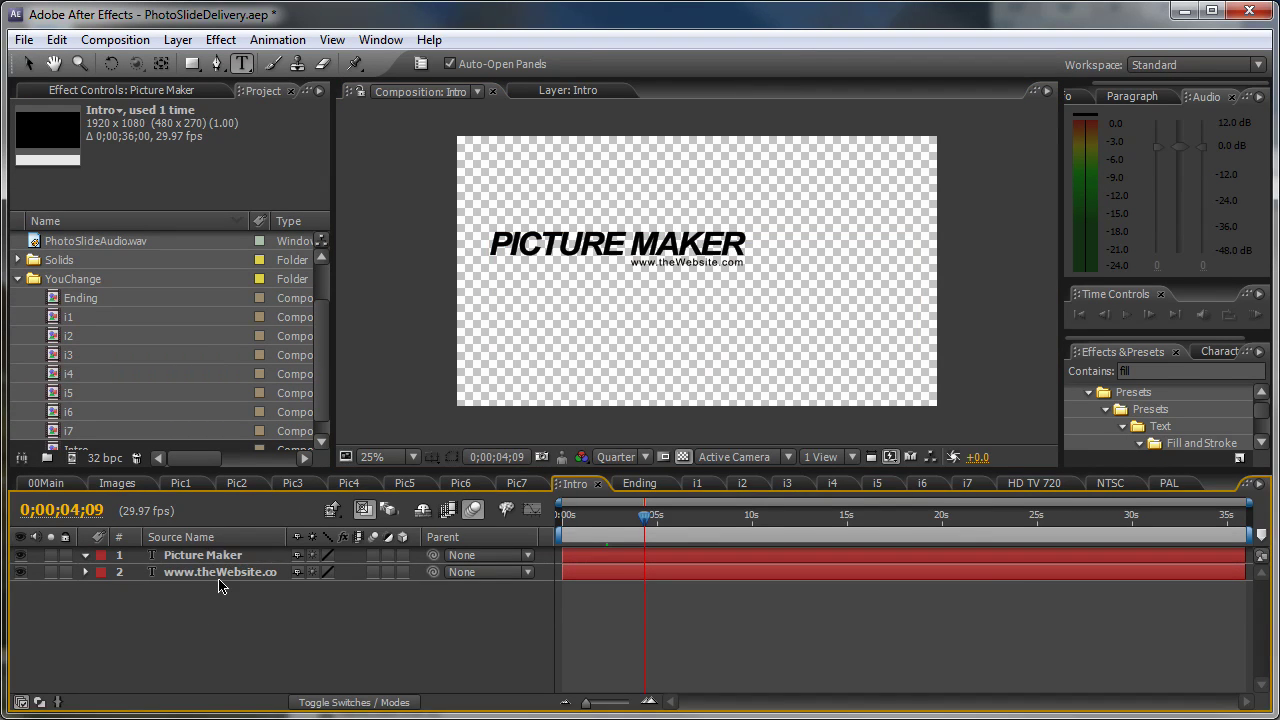
- Retype the title as 'YOUR TEXT' and commit the edit
left_click(220, 578)
left_click(229, 636)
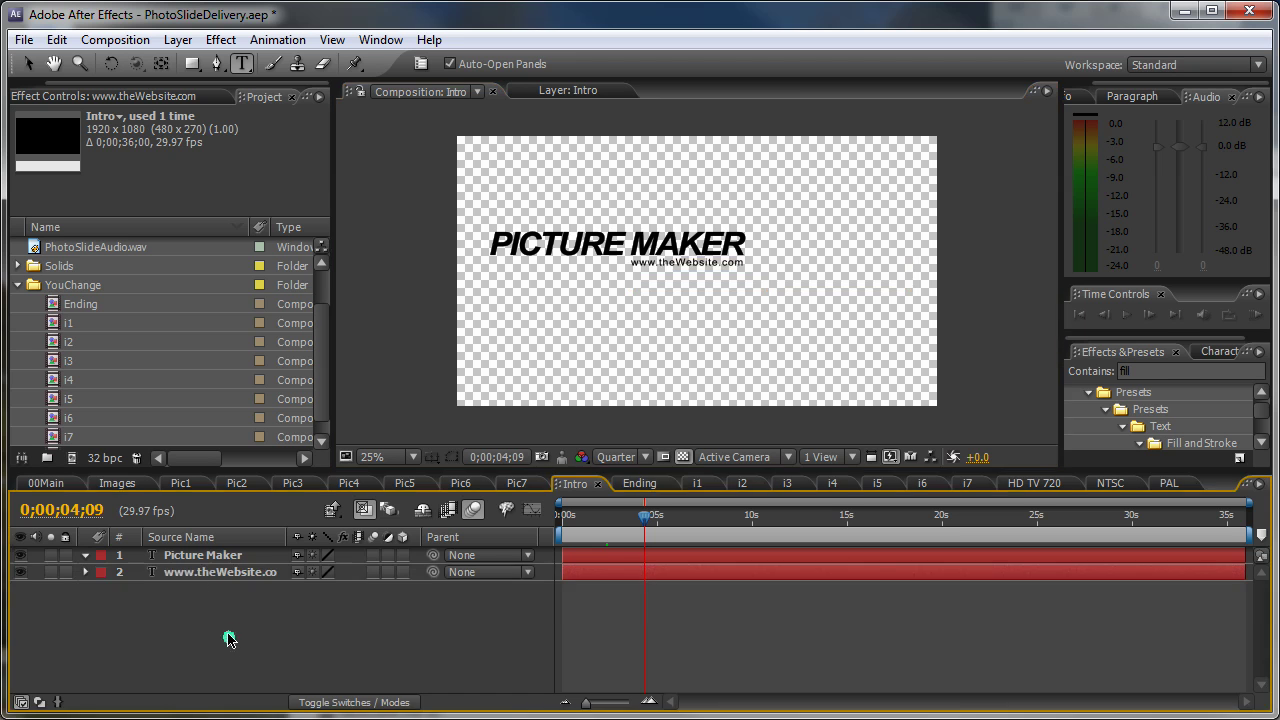
left_click(199, 557)
left_click(198, 558)
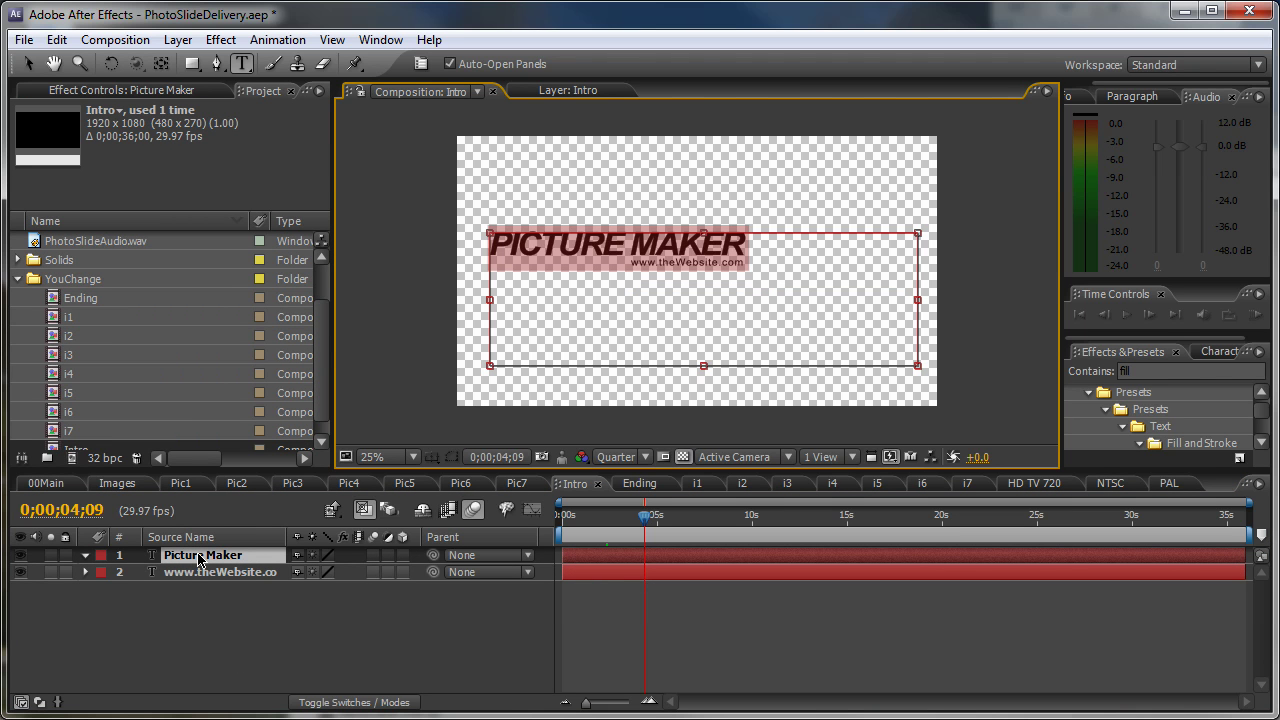
type("YOUR TEXT")
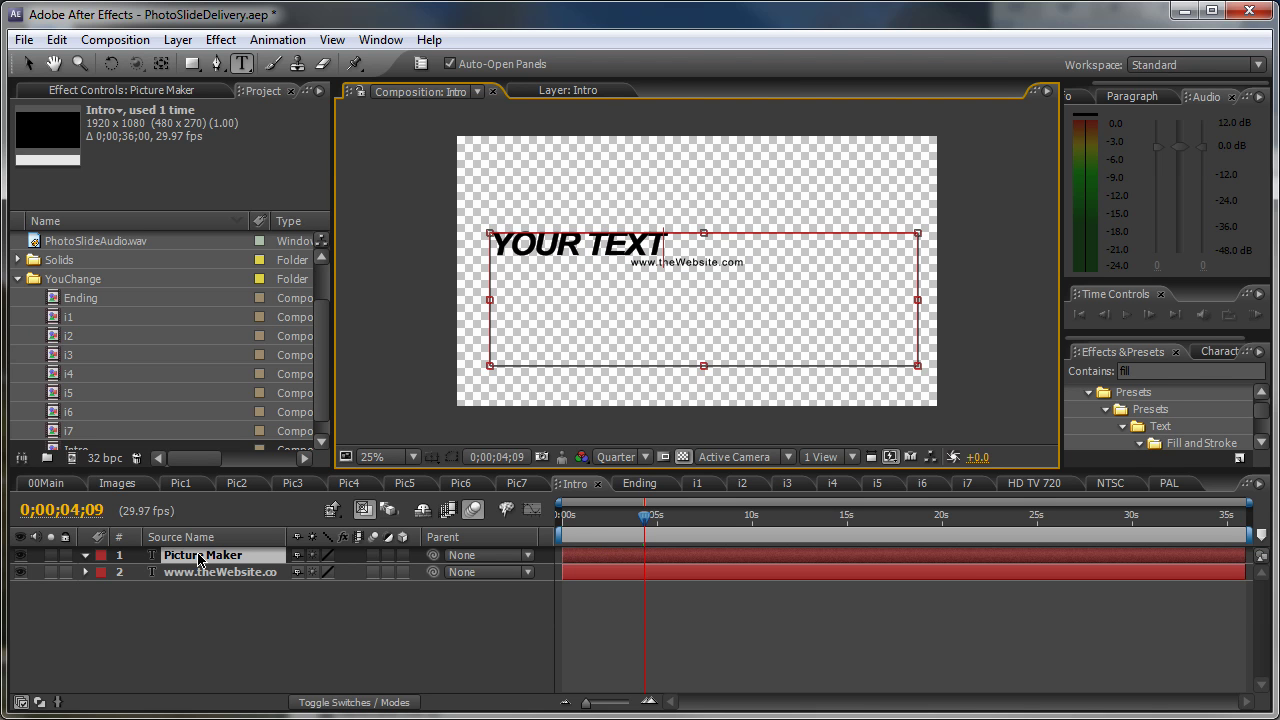
left_click(200, 646)
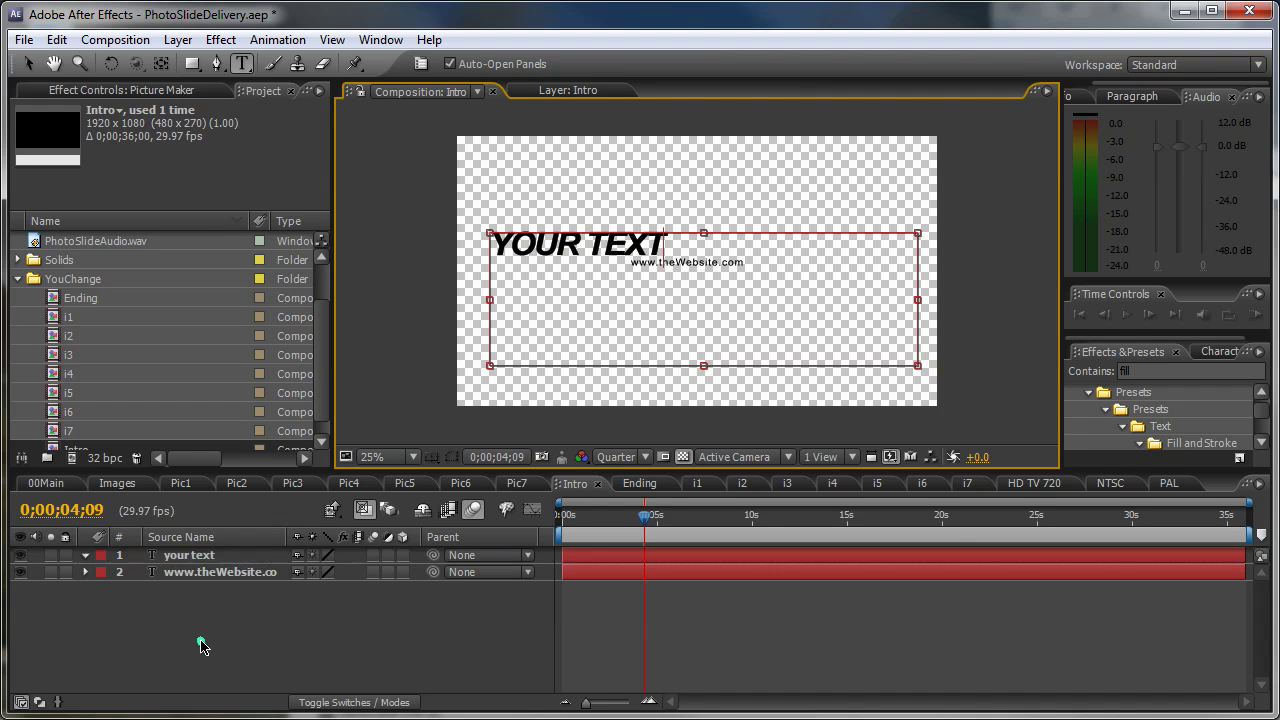
left_click(212, 574)
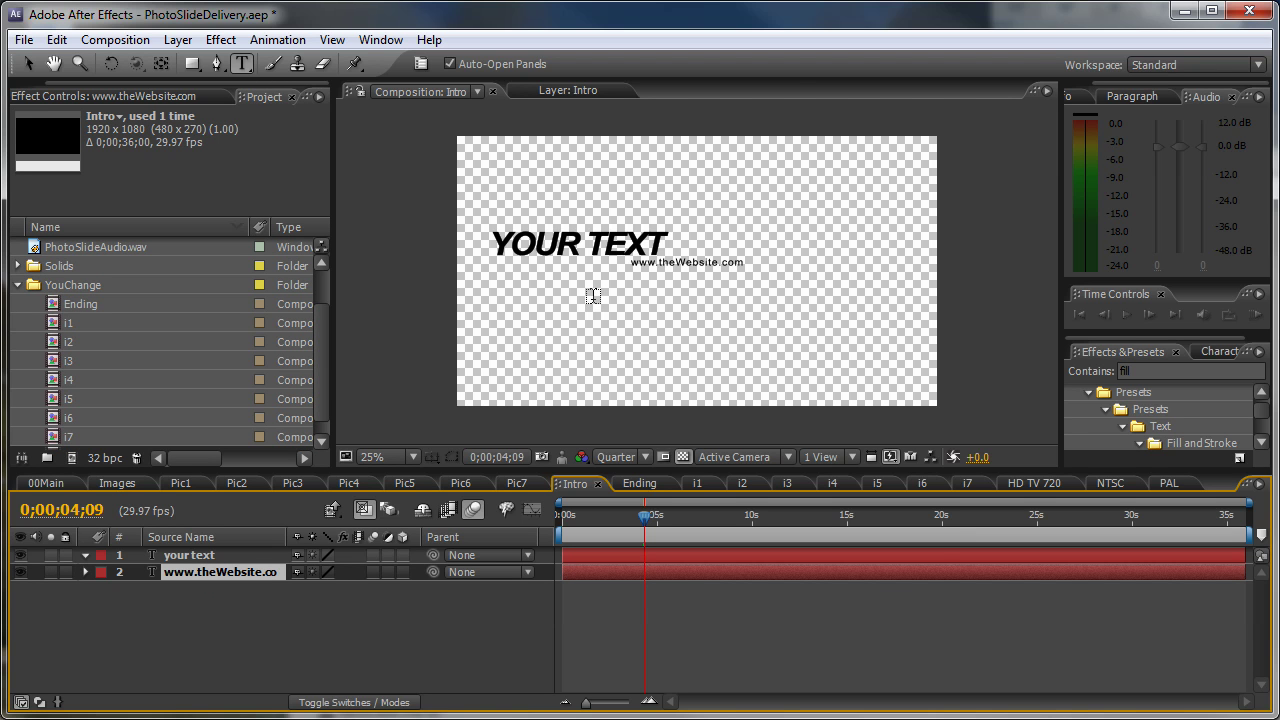
key("Left")
key("Left")
key("Left")
key("Left")
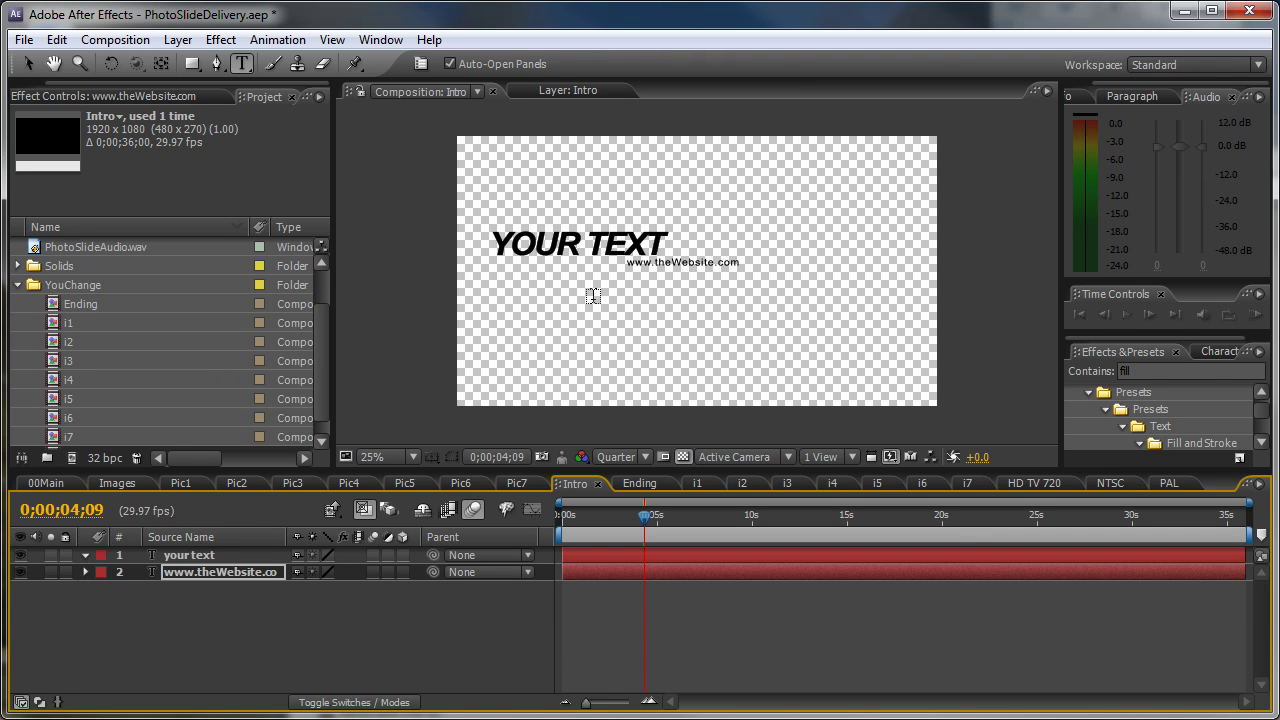
key("shift+Left")
key("shift+Left")
key("shift+Left")
key("shift+Left")
key("shift+Left")
key("shift+Left")
key("shift+Left")
key("shift+Left")
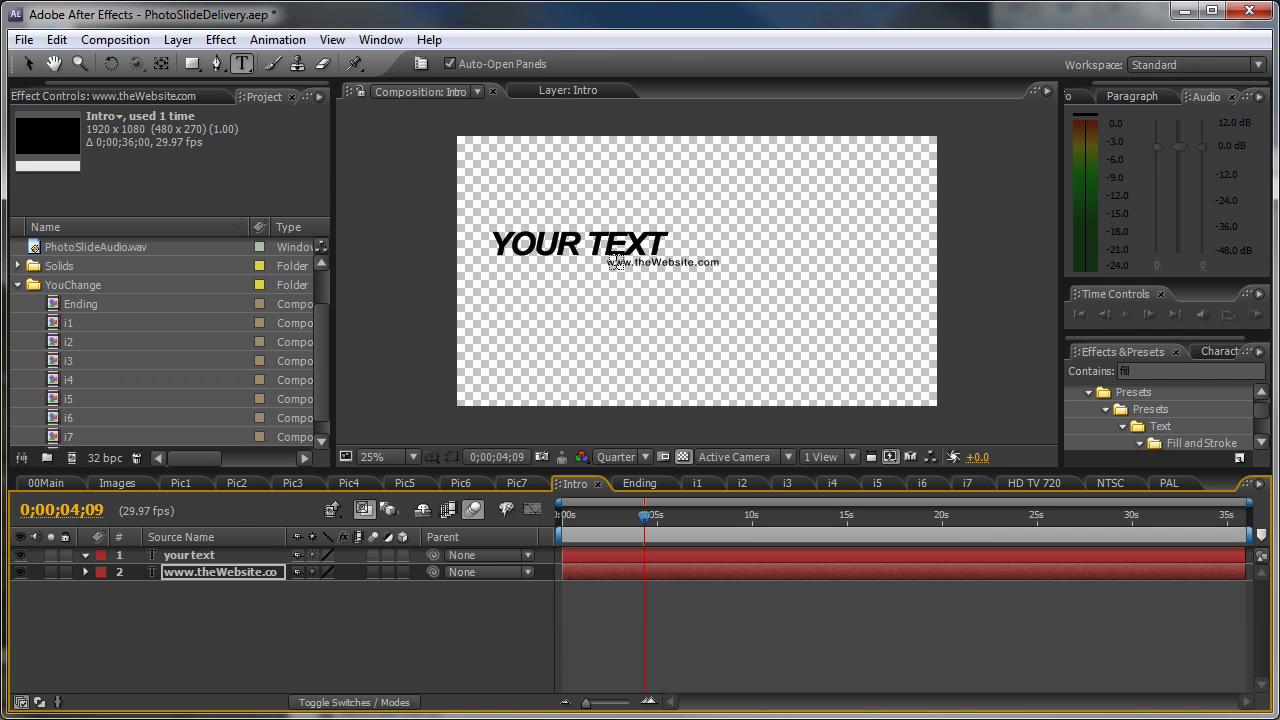
left_click(28, 63)
key("period")
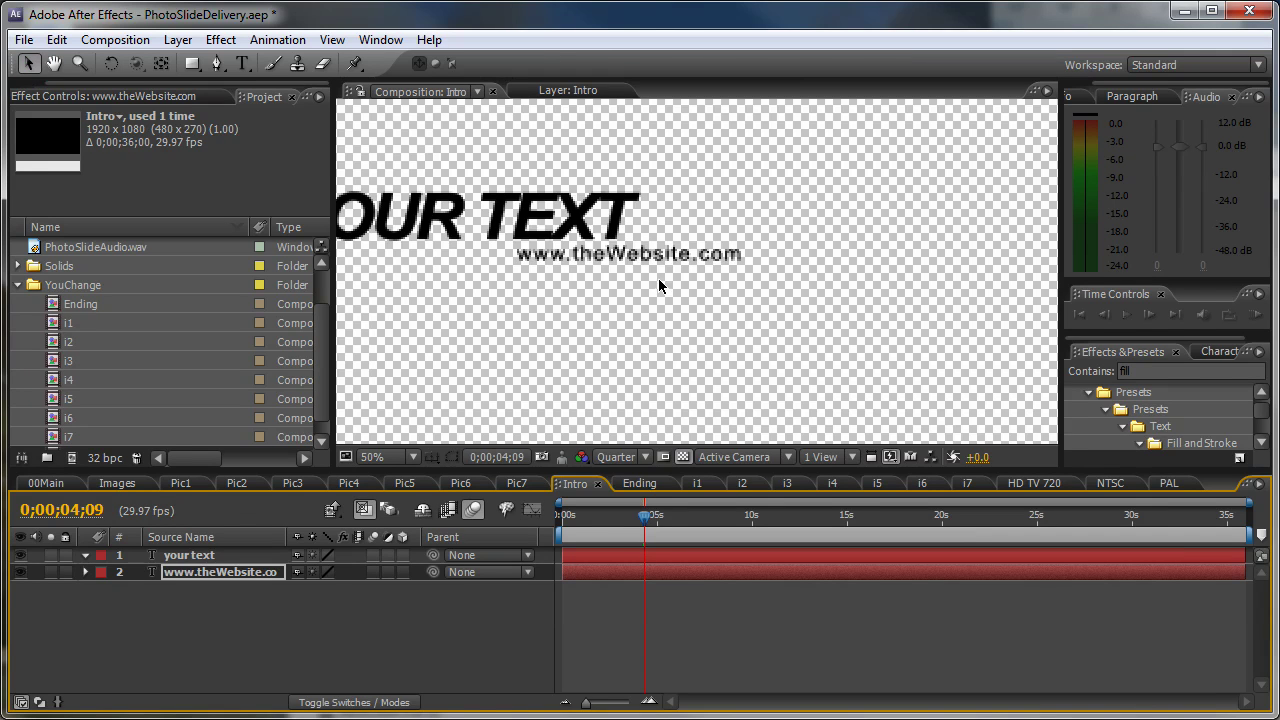
left_click_drag(643, 255, 517, 255)
key("comma")
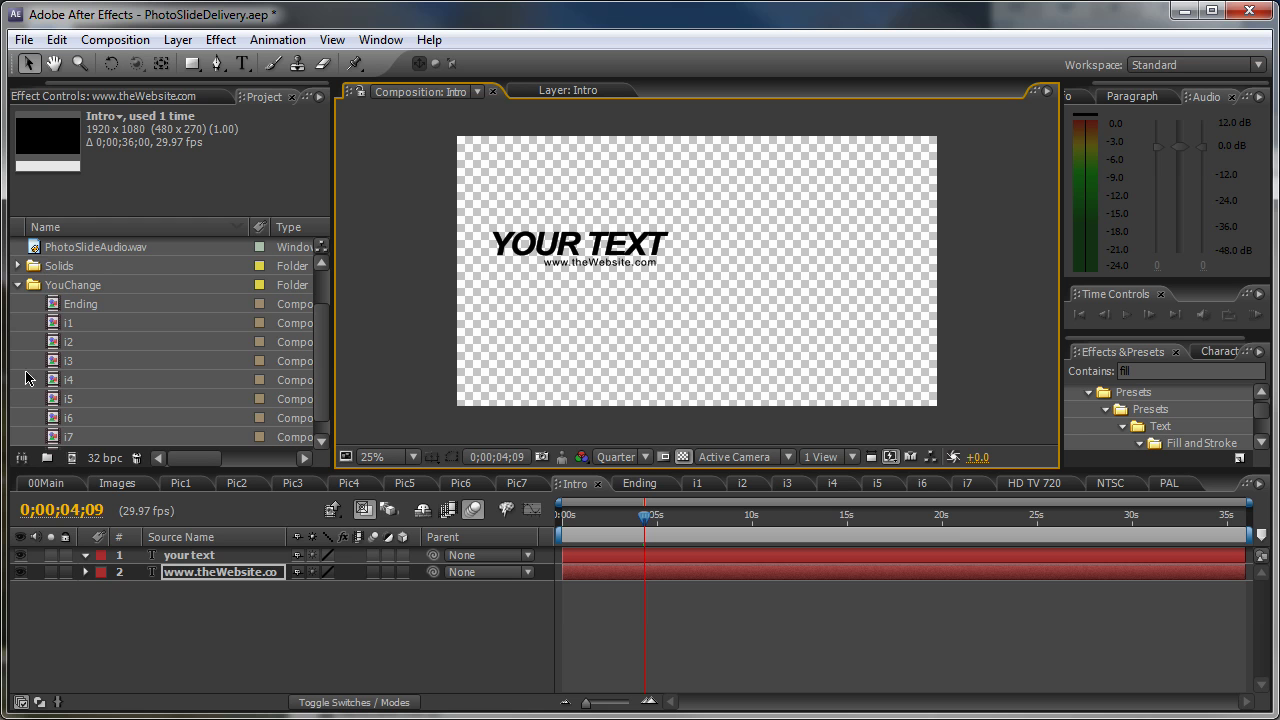
- Return to 00Main, enlarge the timeline, and scrub to preview the updated intro
left_click(41, 483)
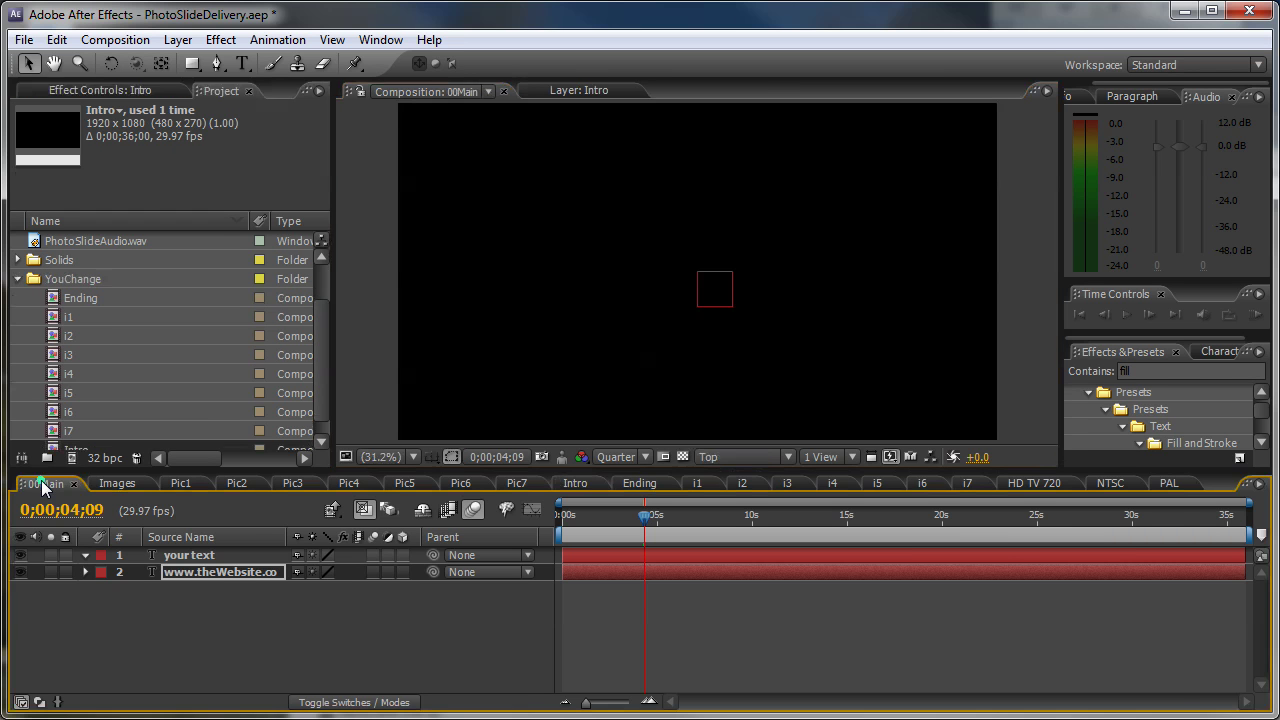
left_click_drag(322, 471, 326, 420)
left_click_drag(652, 476, 688, 470)
- Select the i1 (940x627) composition in the YouChange folder
left_click(70, 281)
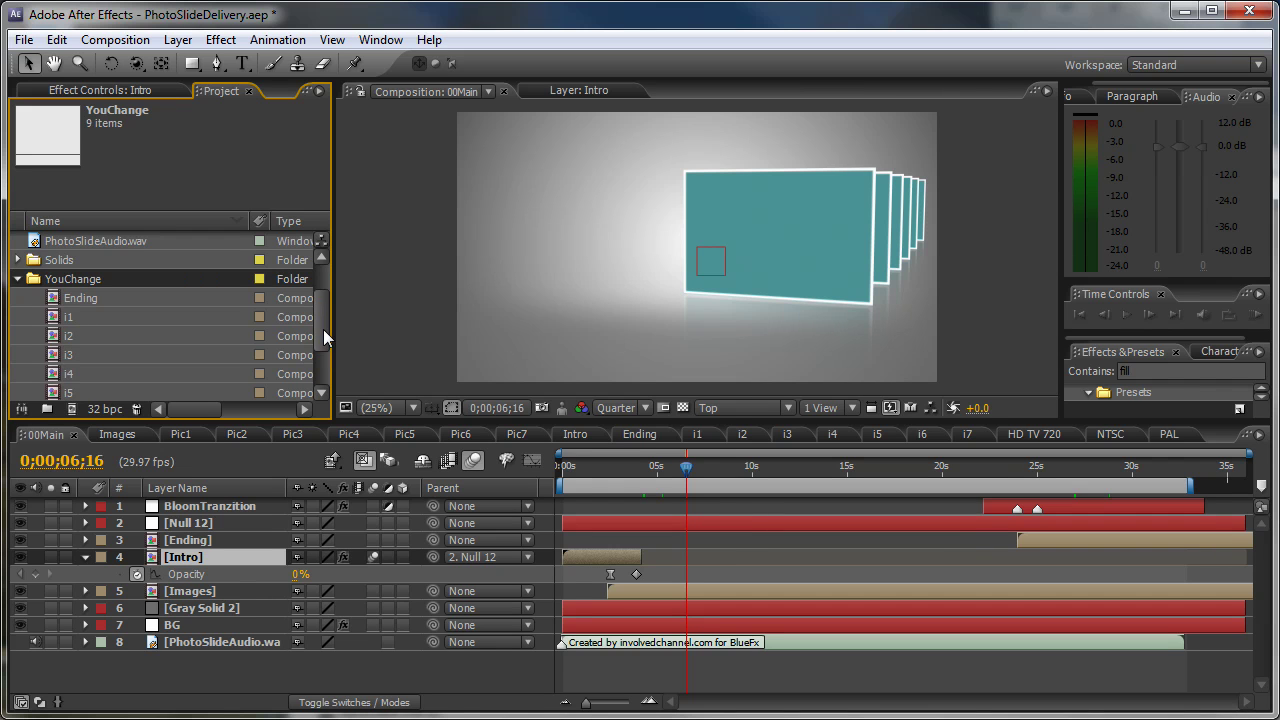
left_click_drag(323, 335, 323, 352)
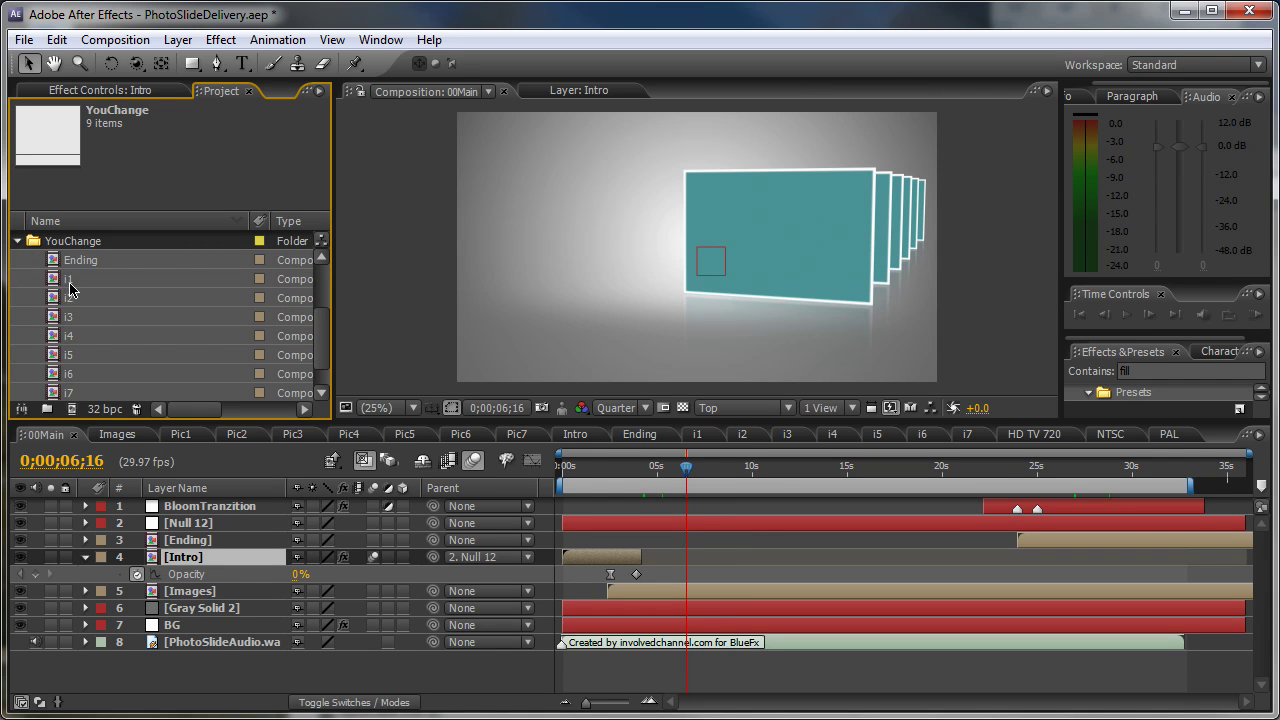
scroll(151, 346, "down", 1)
scroll(110, 355, "up", 1)
left_click(70, 280)
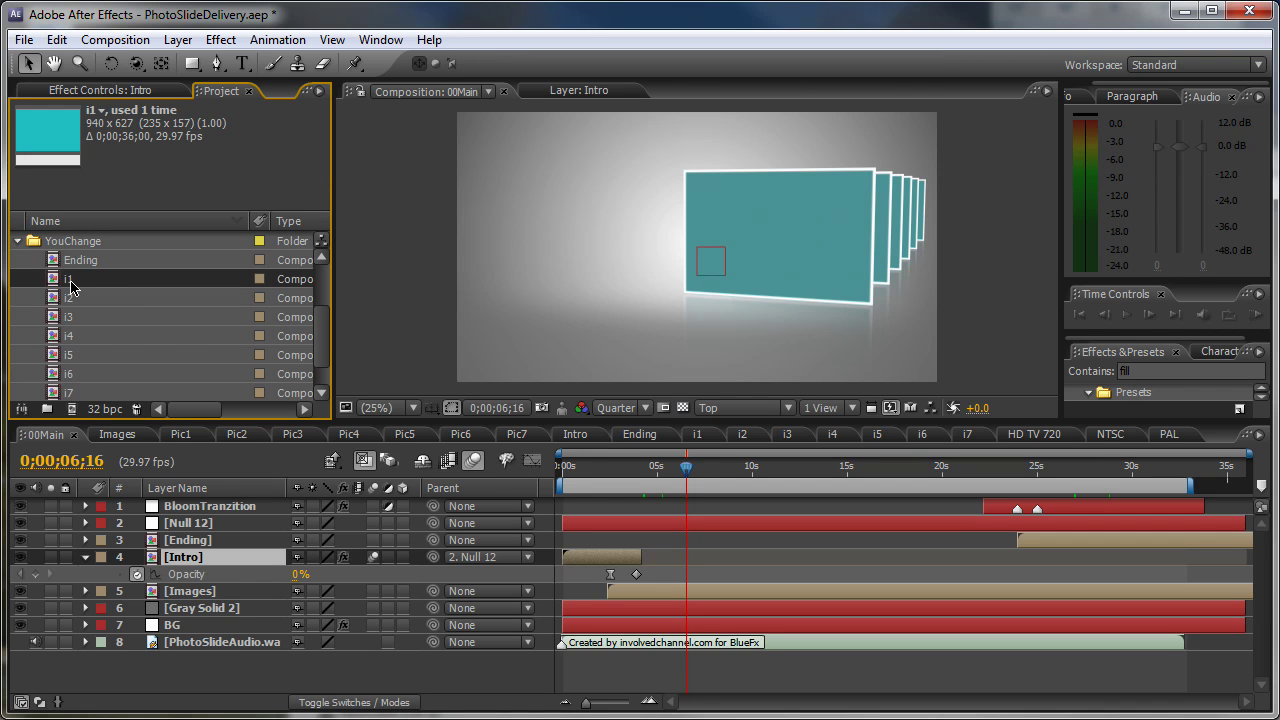
- Open i1 and switch off the cyan PlaceHolder layer's visibility so the frame shows black
double_click(70, 283)
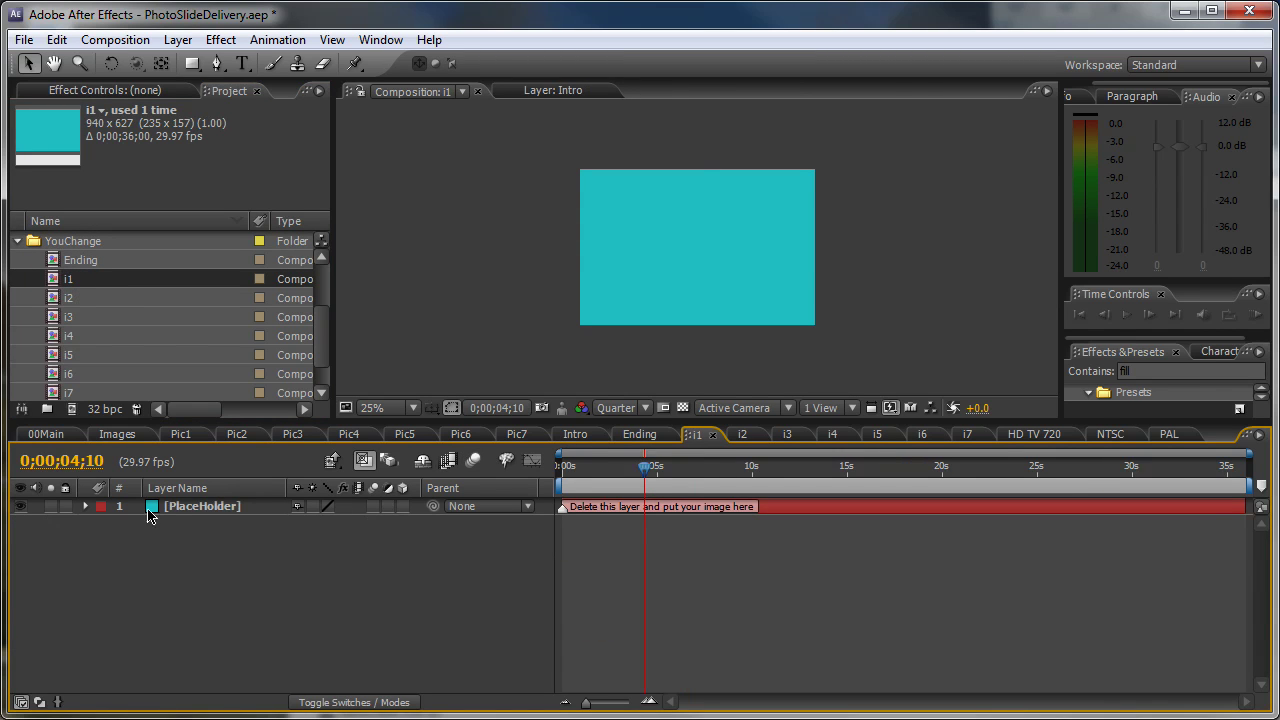
left_click(194, 508)
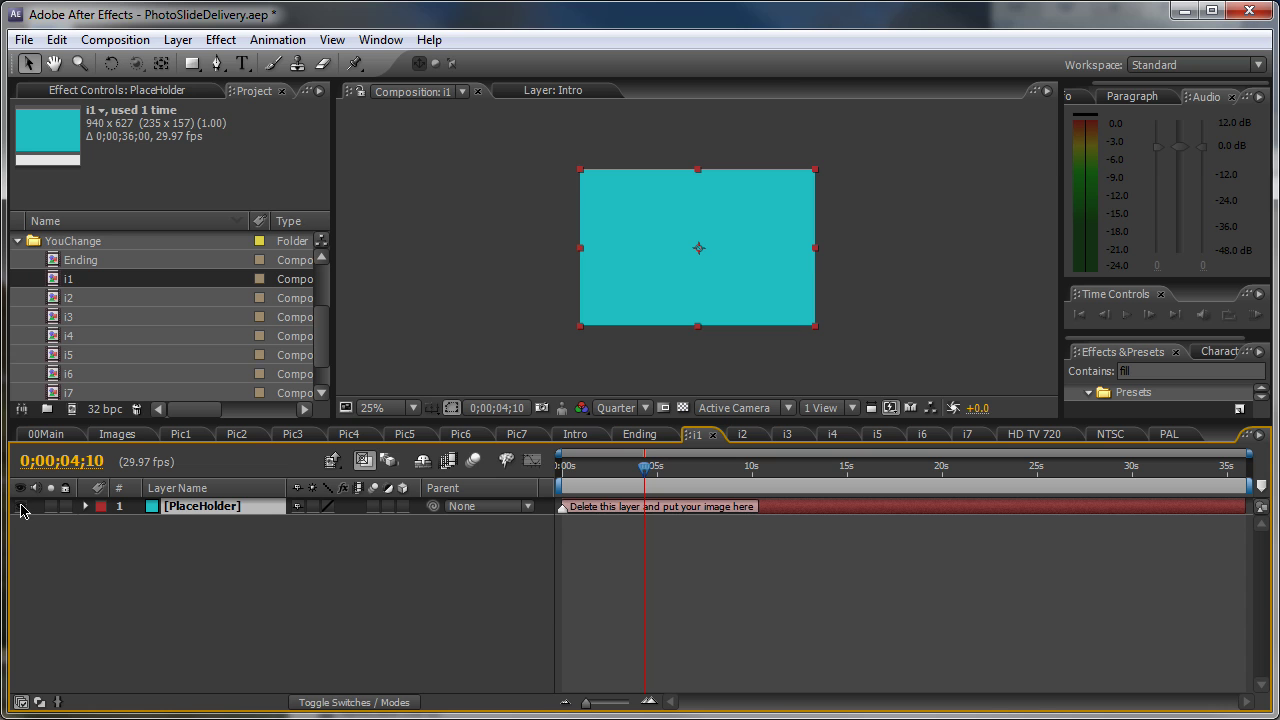
left_click(21, 506)
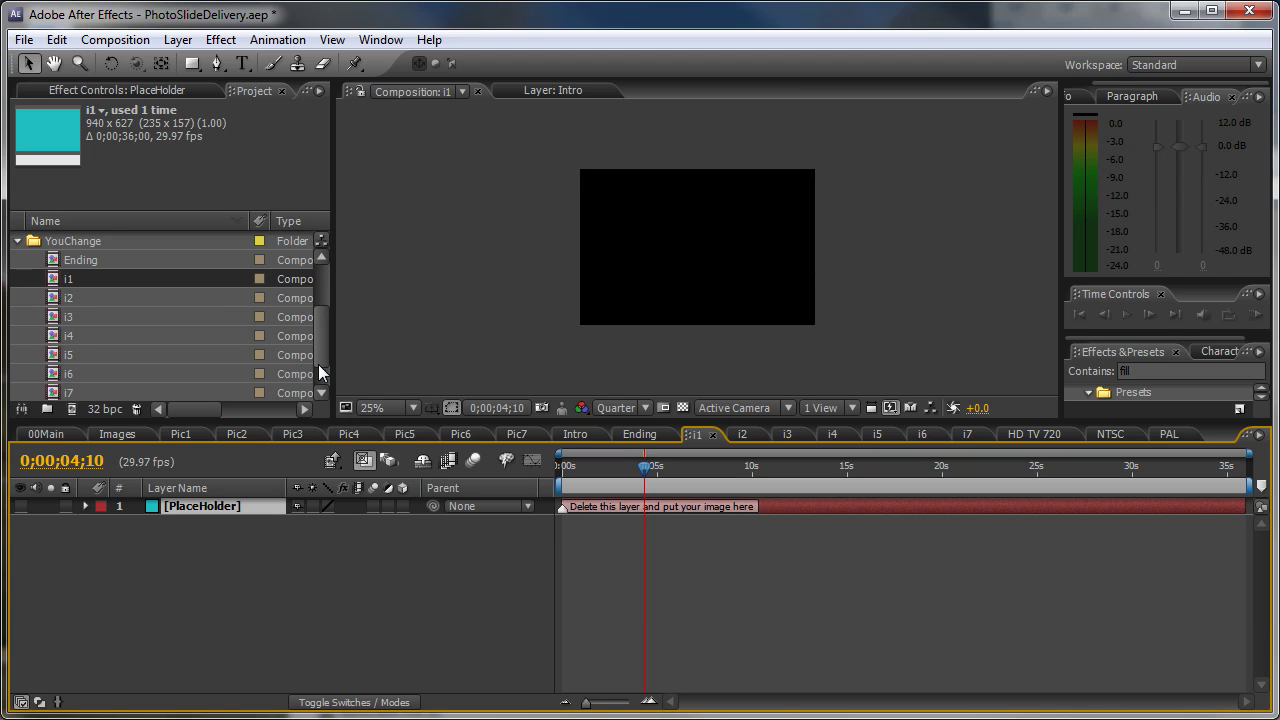
left_click_drag(319, 350, 321, 377)
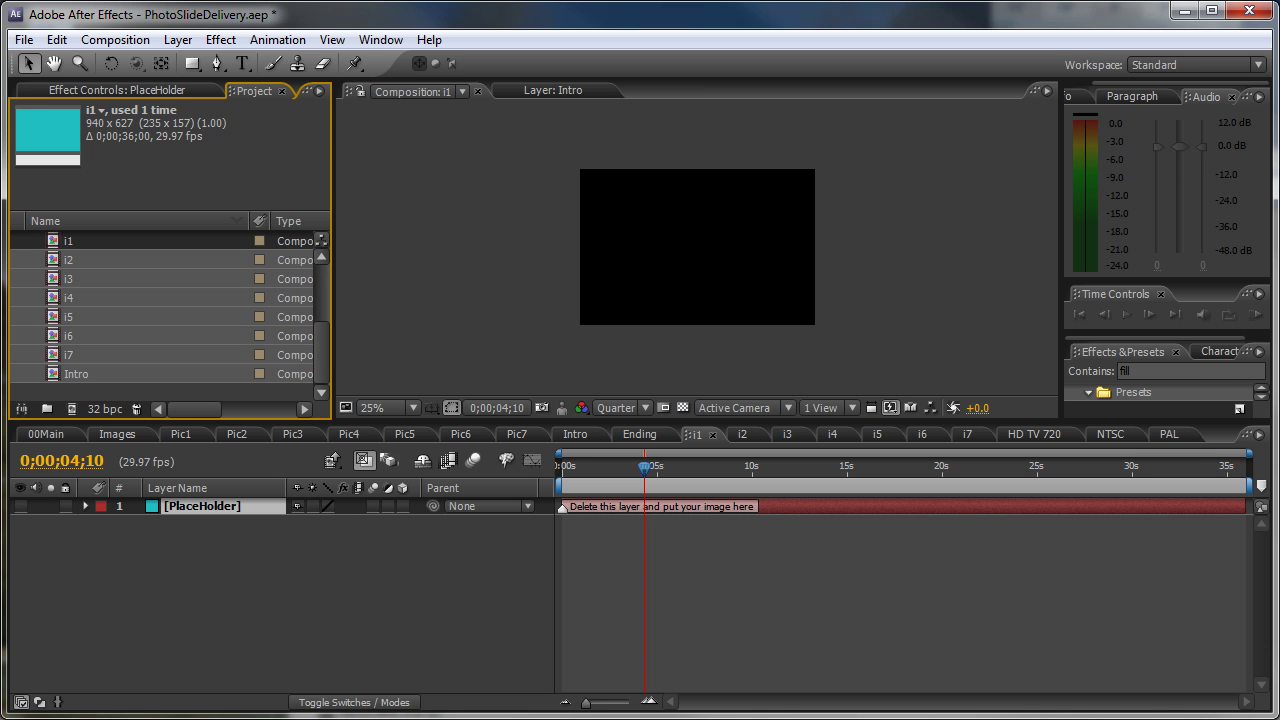
- Select nine JPEG photos in the Footage folder and drag them into the After Effects Project panel
key("alt+Tab")
left_click(806, 648)
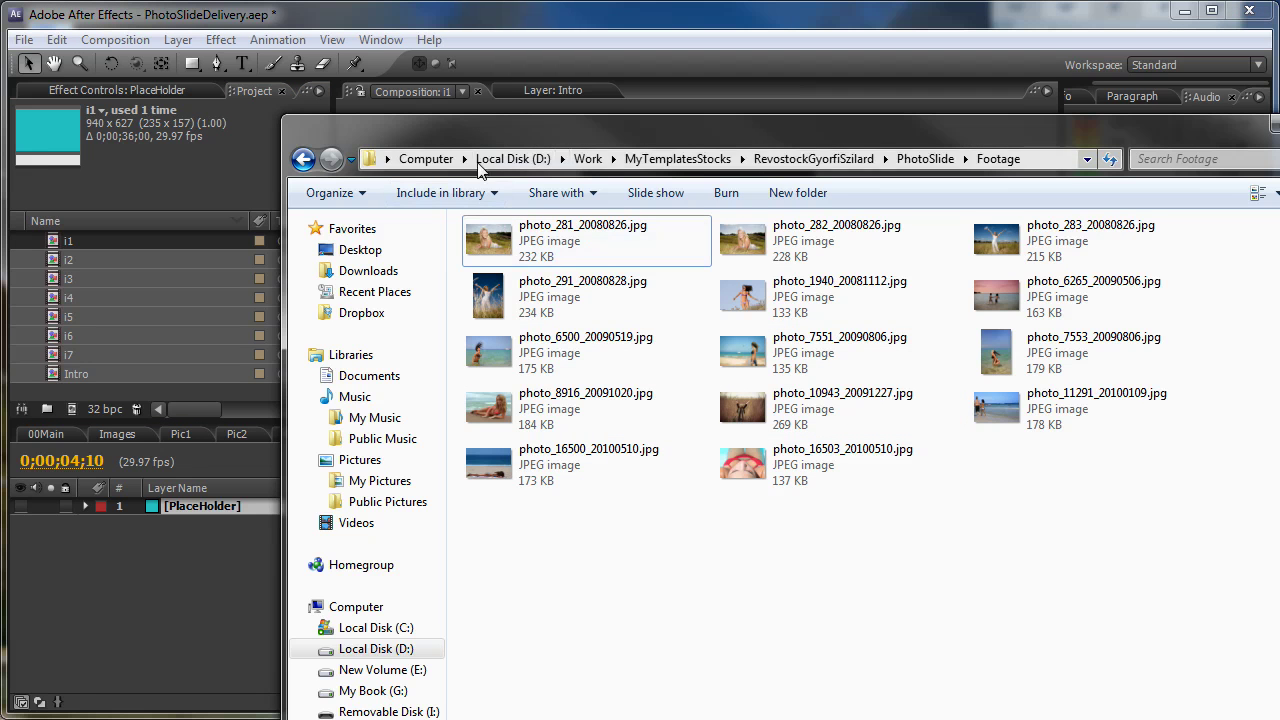
left_click_drag(484, 137, 452, 106)
left_click(493, 205)
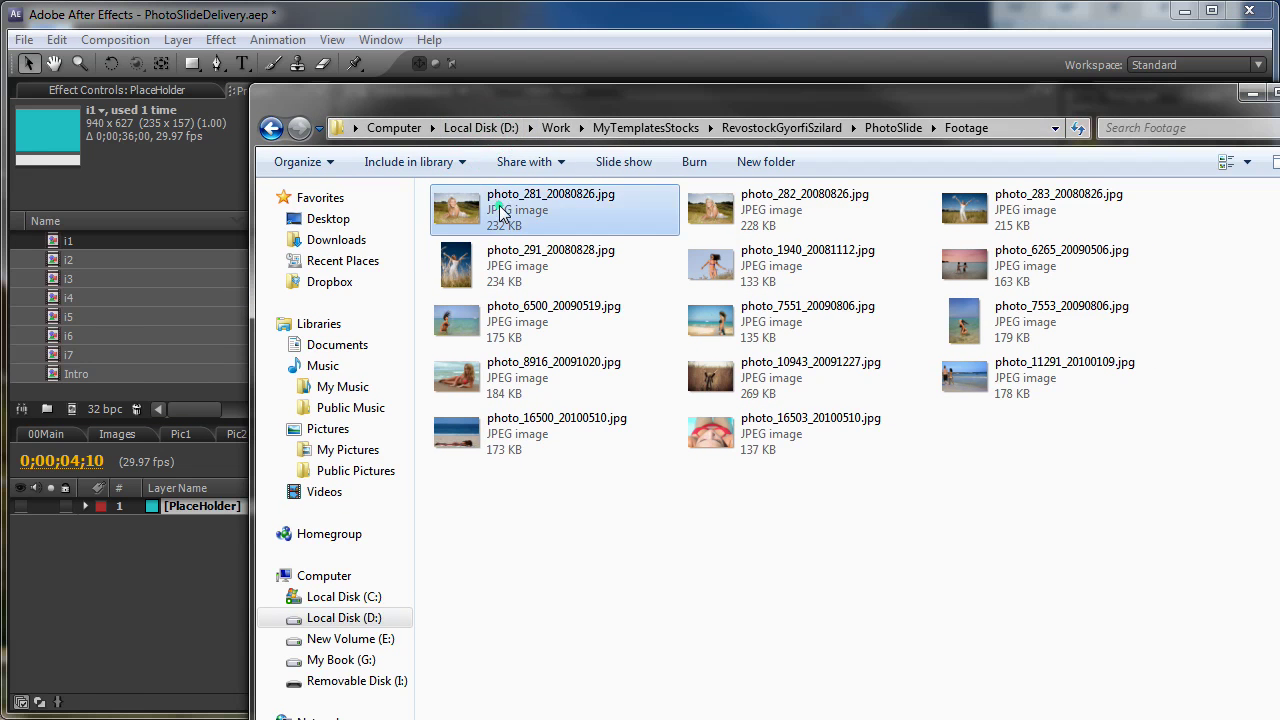
left_click(484, 318, "ctrl")
left_click(482, 375, "ctrl")
left_click(482, 425, "ctrl")
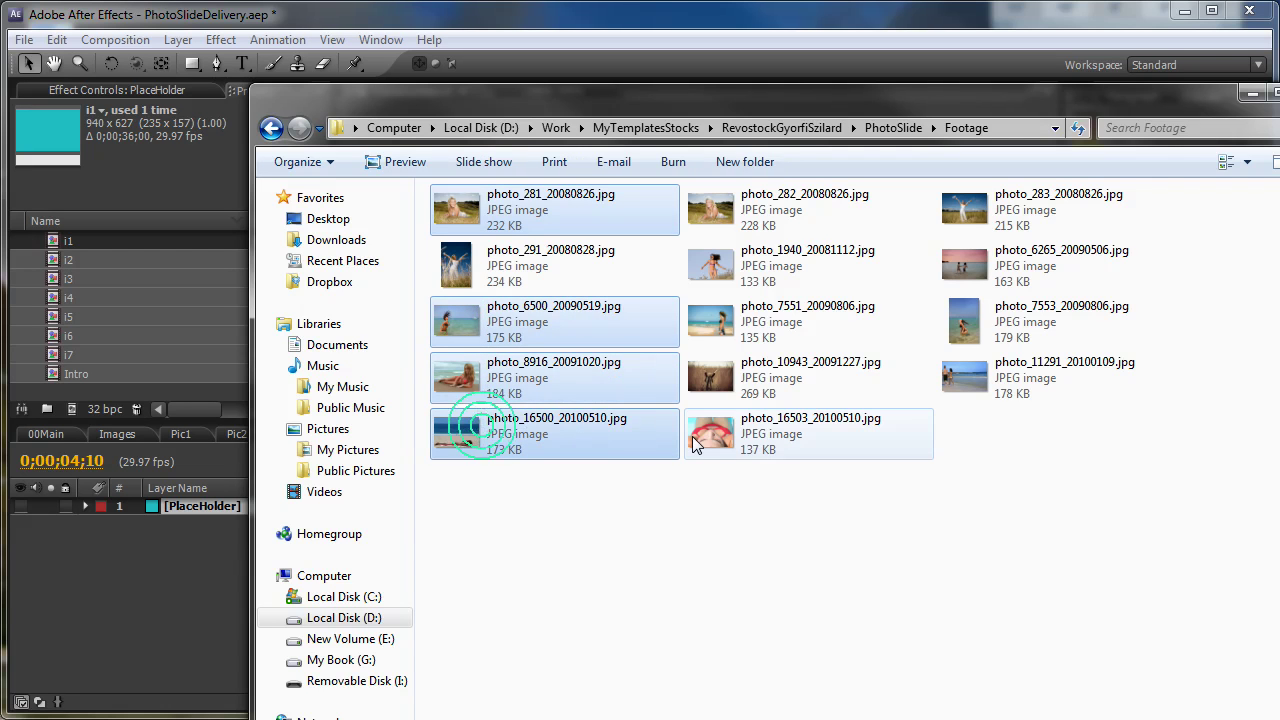
left_click(720, 445, "ctrl")
left_click(748, 376, "ctrl")
left_click(750, 320, "ctrl")
left_click(758, 265, "ctrl")
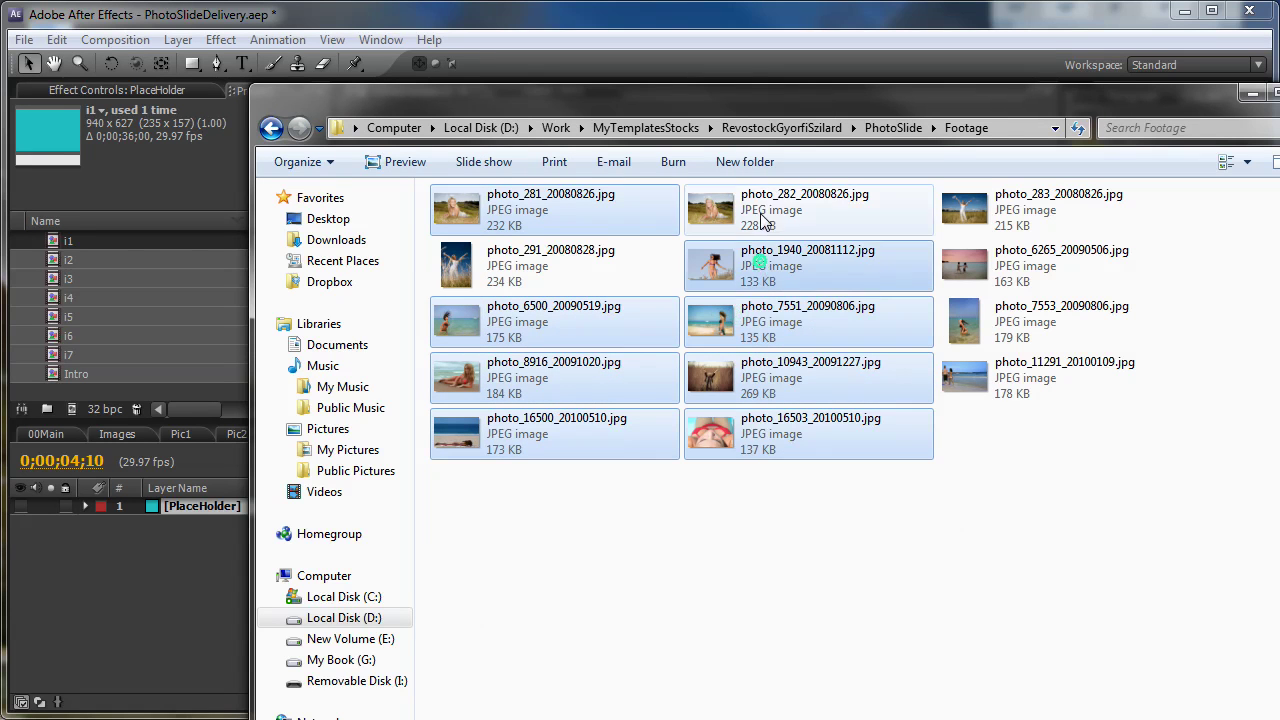
left_click(760, 216, "ctrl")
left_click_drag(720, 208, 139, 392)
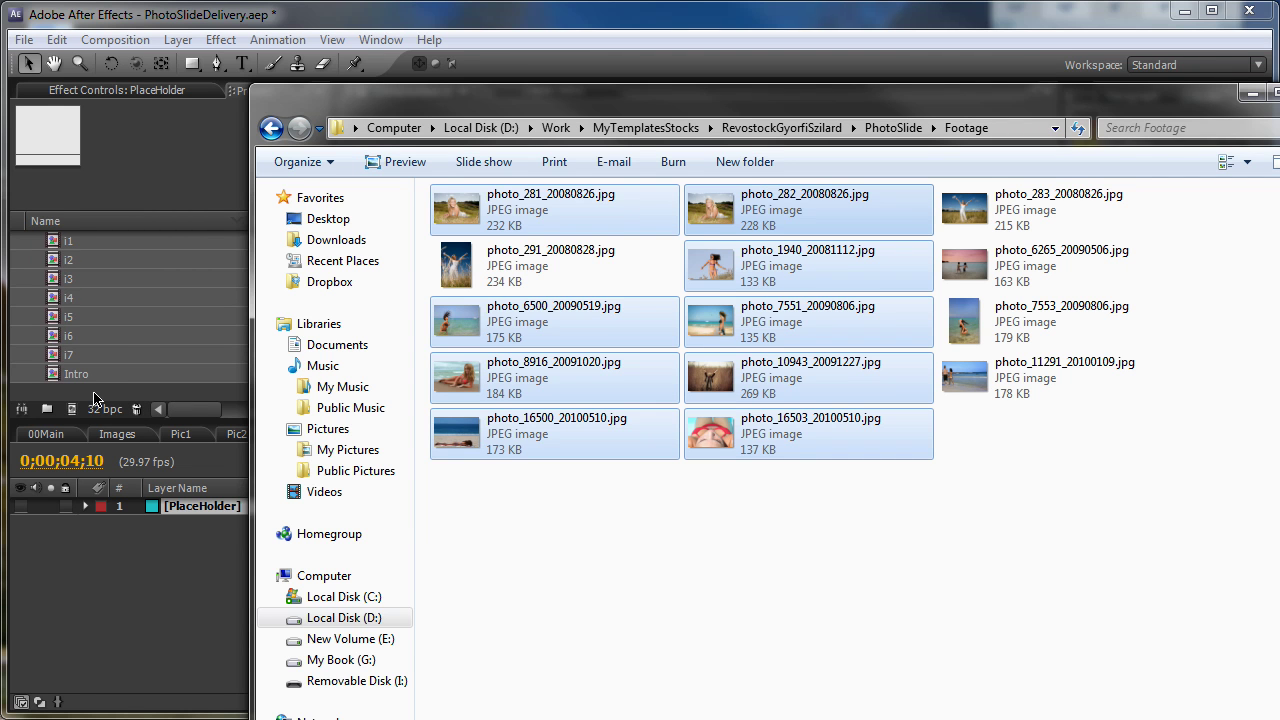
left_click_drag(94, 398, 94, 398)
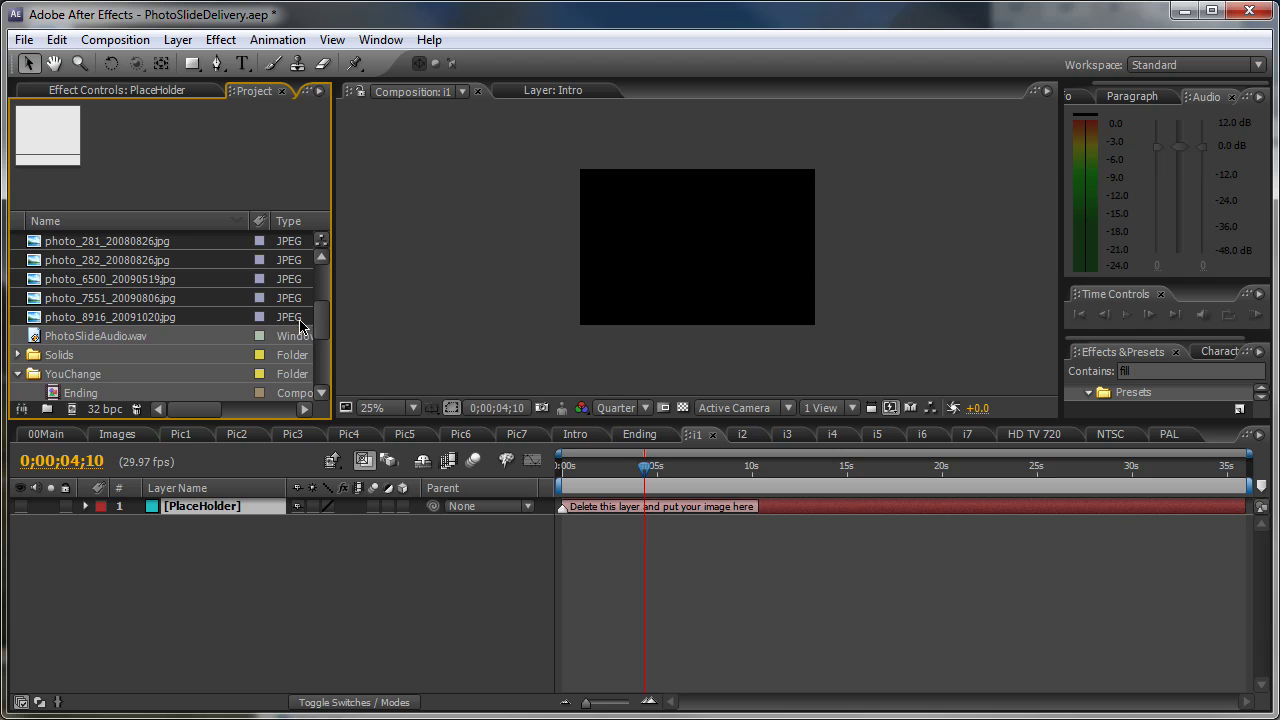
- Add photo_8916_20091020.jpg to i1 above the placeholder and scale it to 152.9%
mouse_move(312, 320)
left_mouse_down()
mouse_move(320, 290)
mouse_move(320, 327)
left_mouse_up()
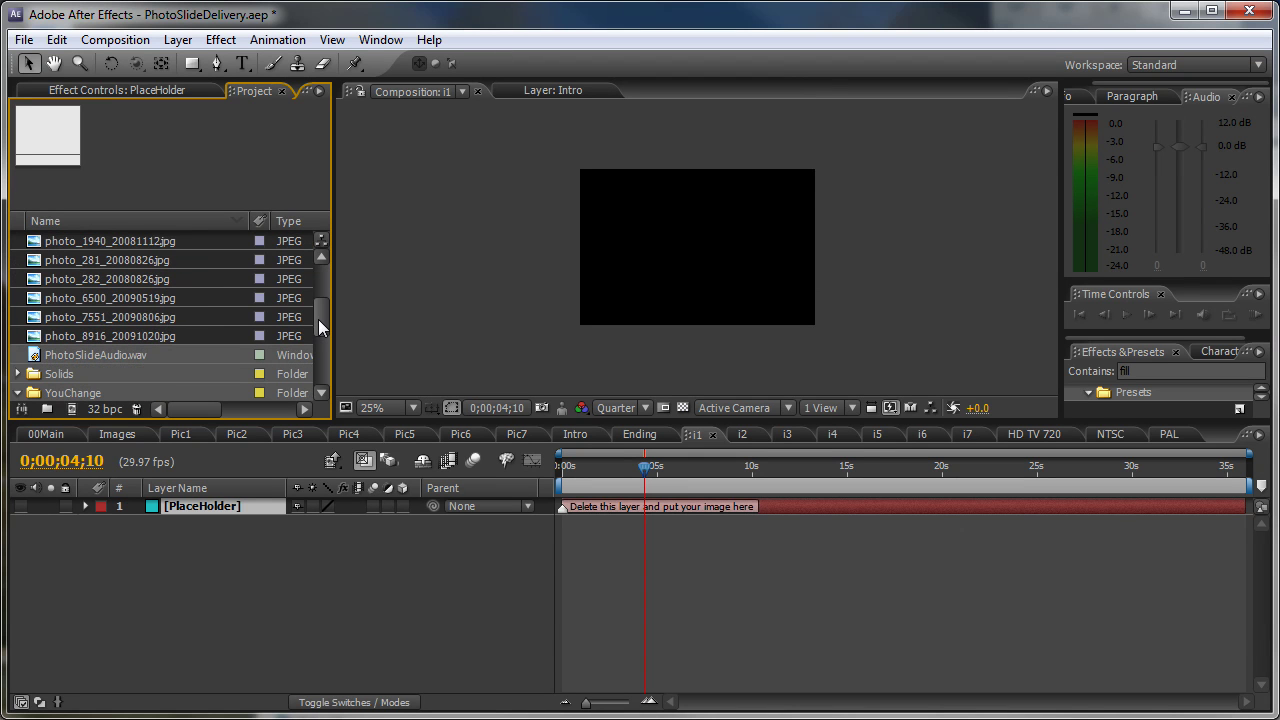
left_click(75, 354)
left_click(77, 340)
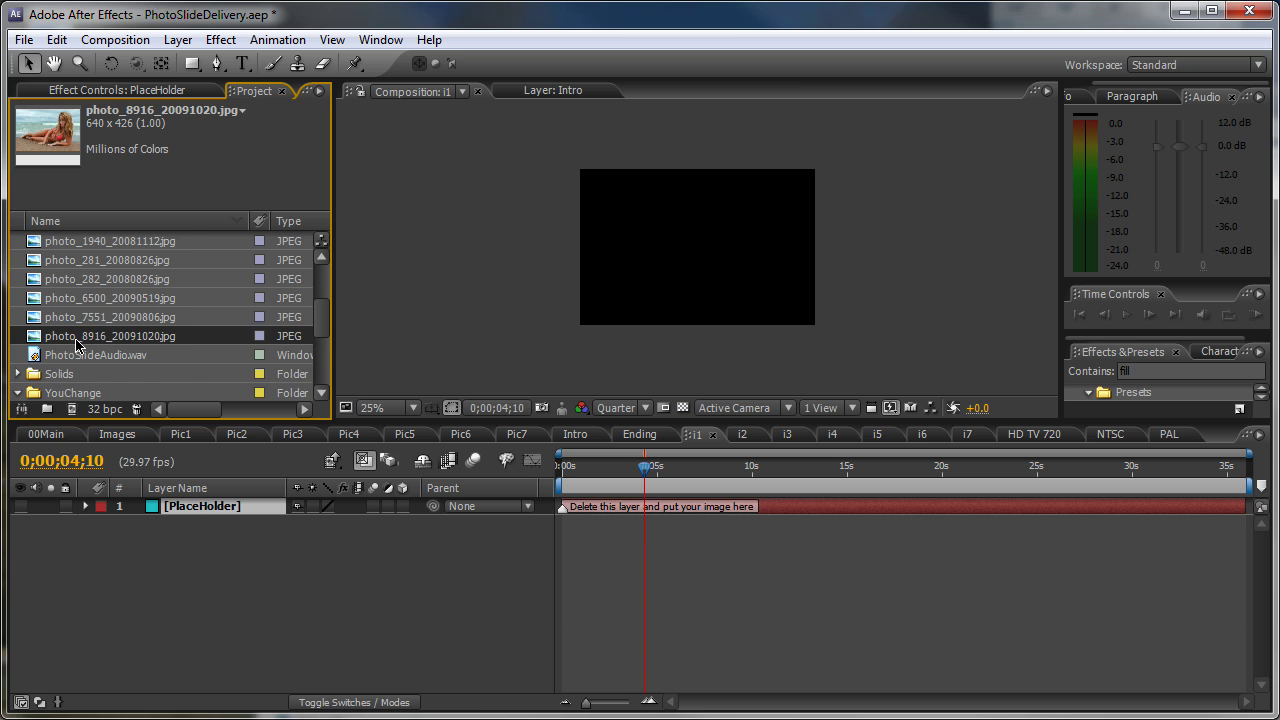
left_click_drag(75, 340, 192, 508)
key("s")
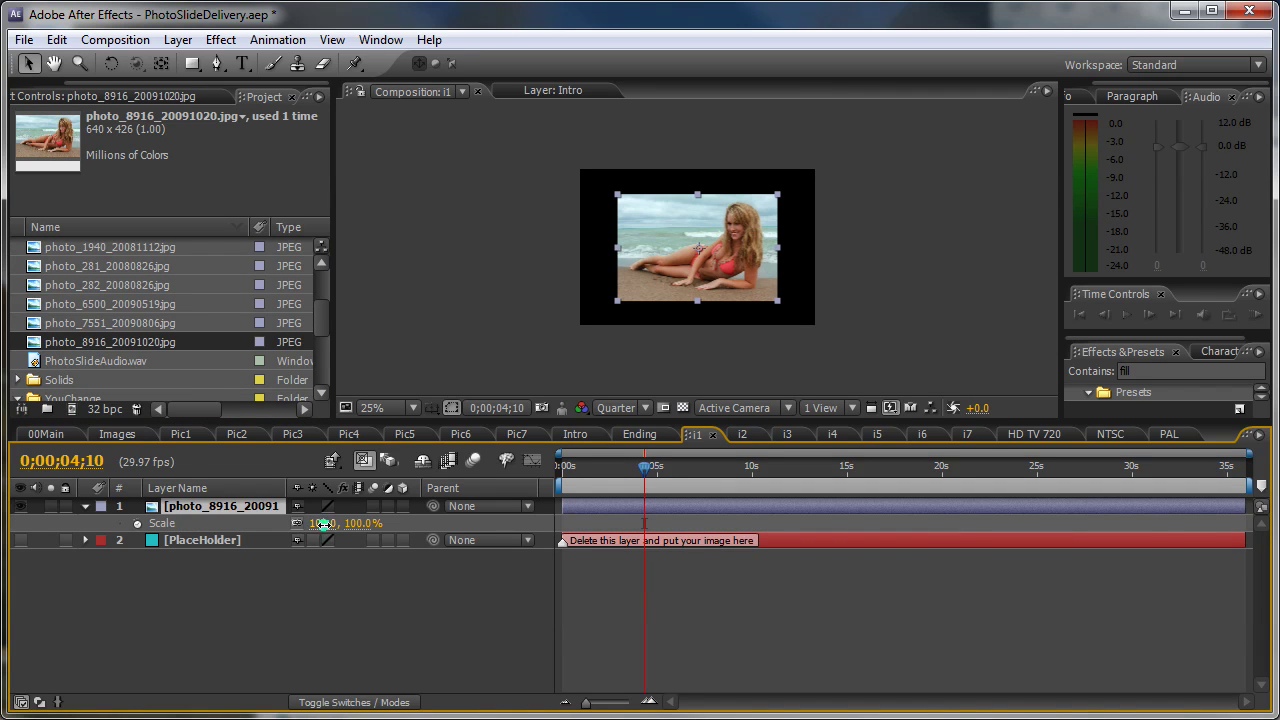
mouse_move(323, 533)
left_mouse_down()
mouse_move(835, 493)
mouse_move(820, 500)
left_mouse_up()
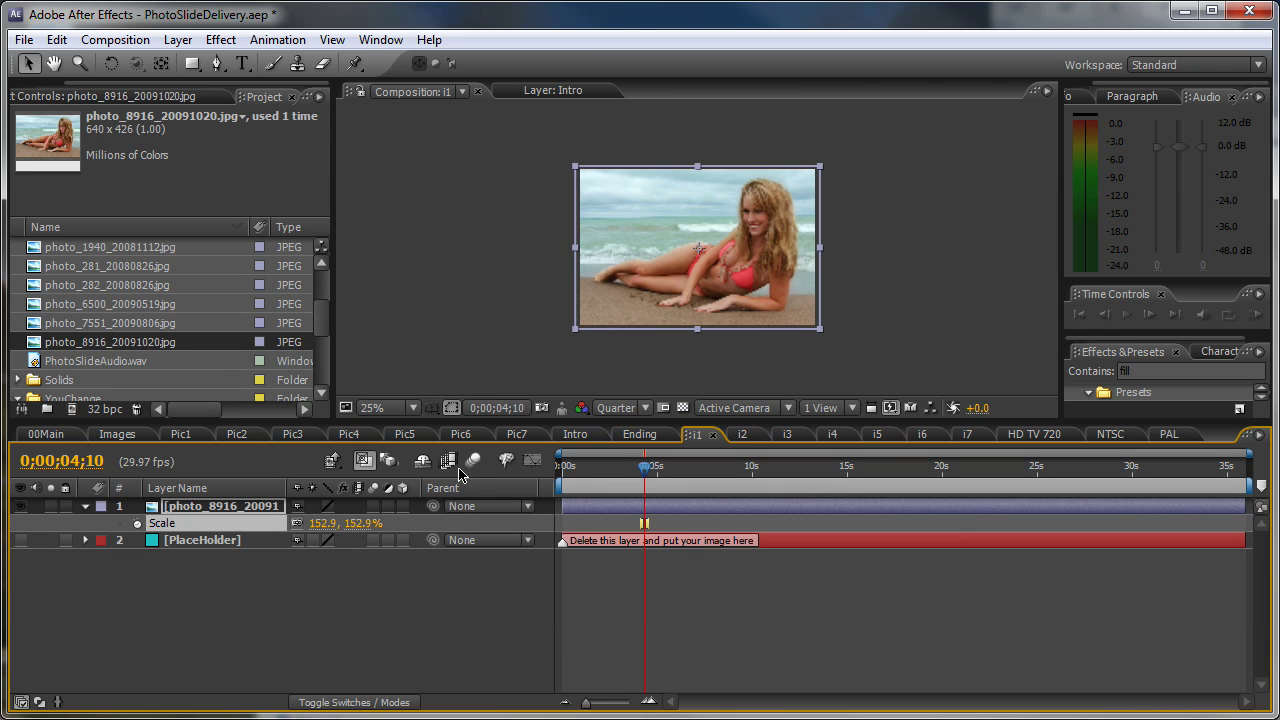
left_click_drag(321, 320, 322, 358)
- In i2, hide the PlaceHolder and add photo_7551_20090806.jpg scaled to 159.6%
double_click(68, 348)
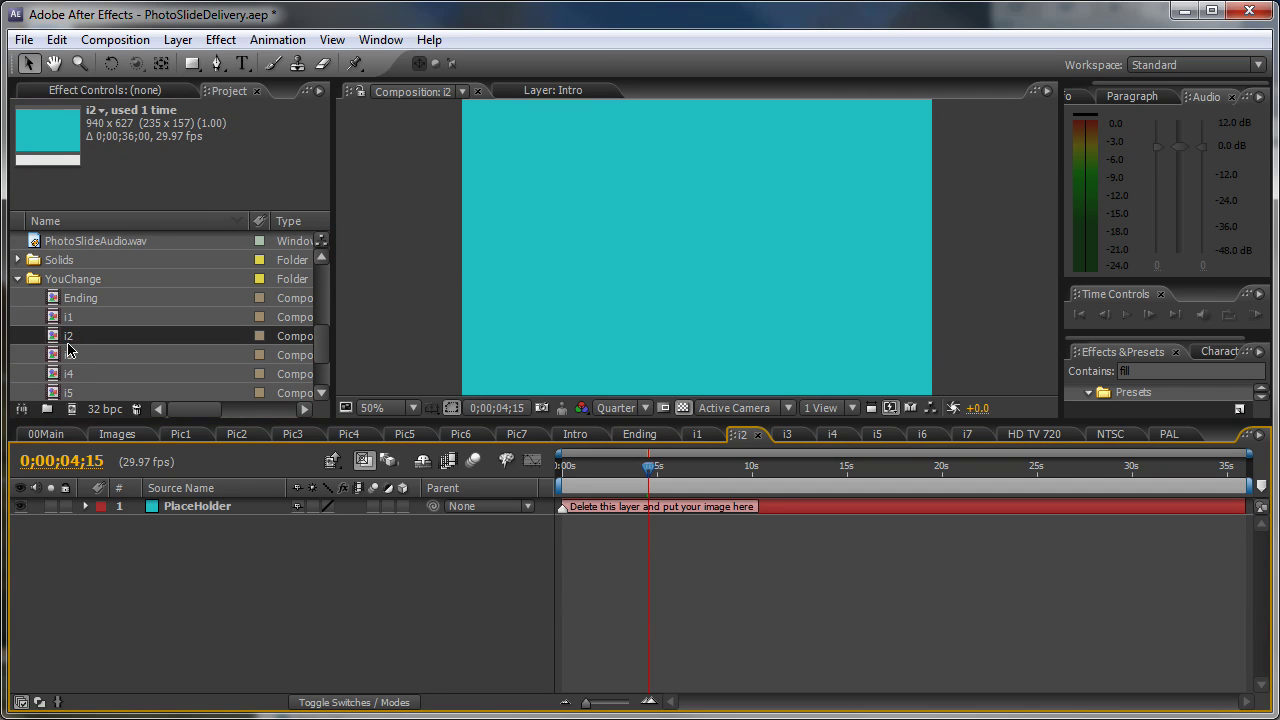
left_click(20, 506)
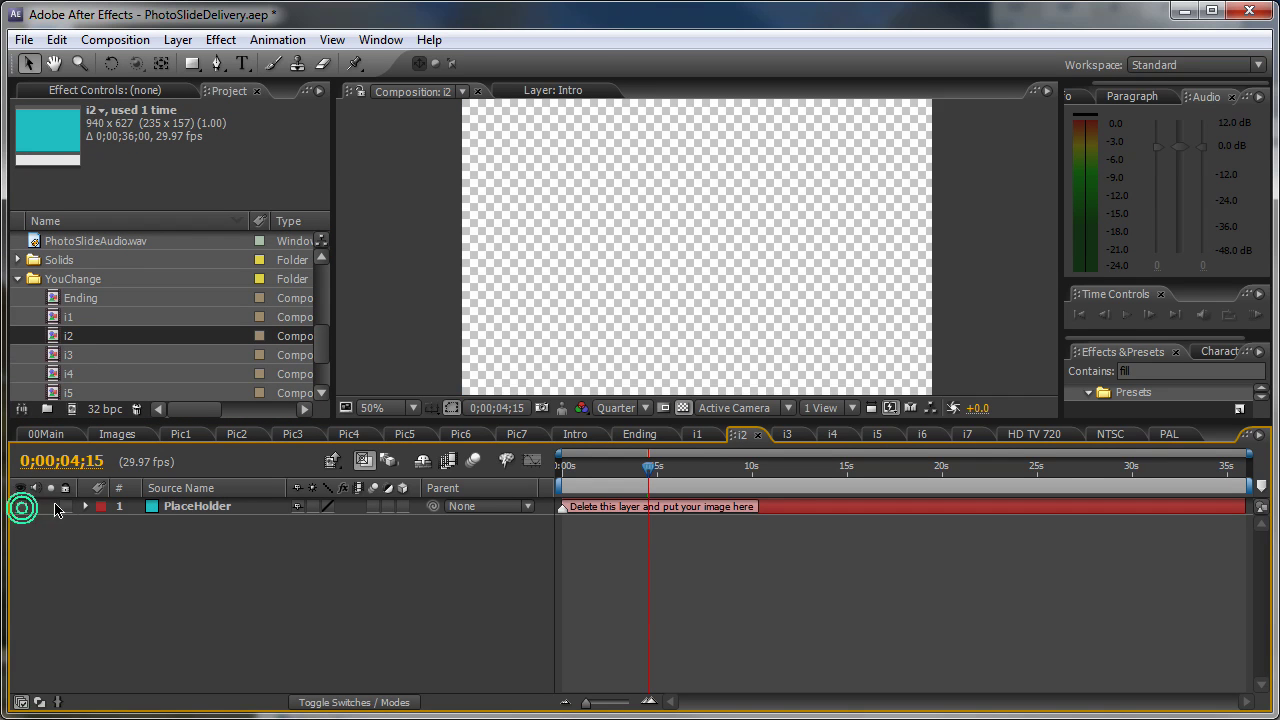
left_click_drag(317, 350, 324, 321)
left_click_drag(100, 298, 208, 505)
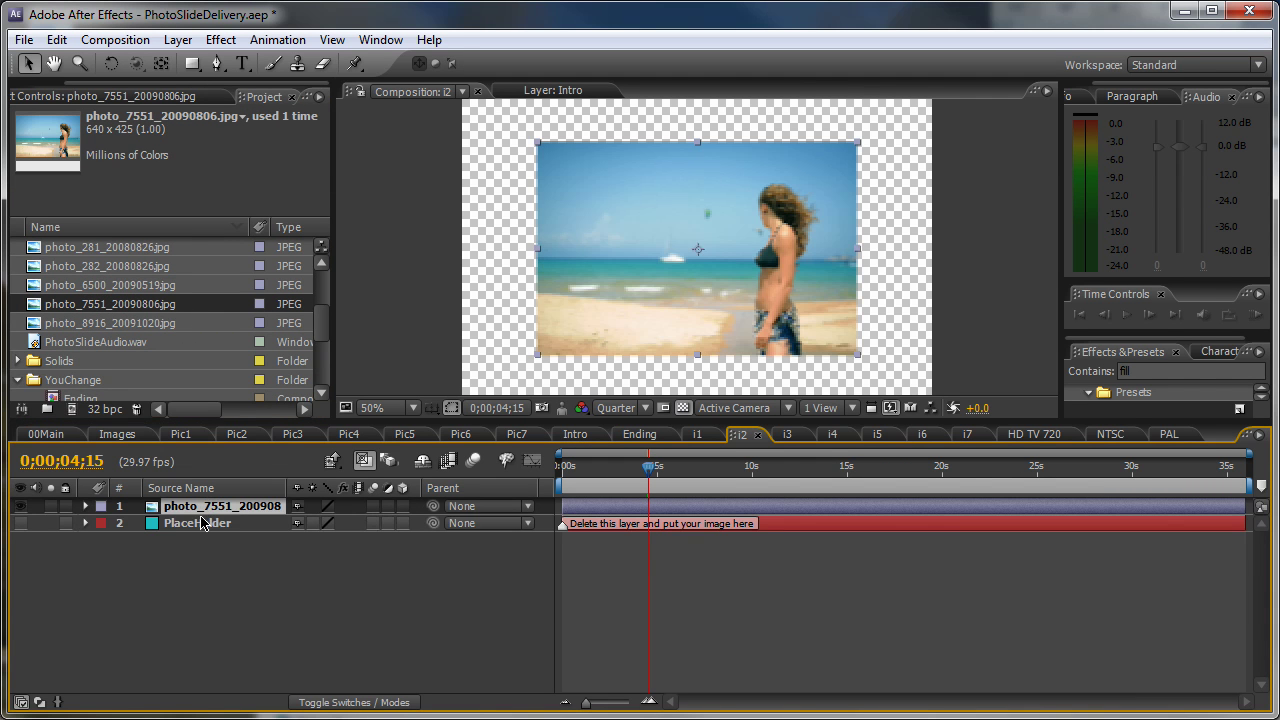
key("s")
left_click_drag(316, 523, 383, 506)
key("comma")
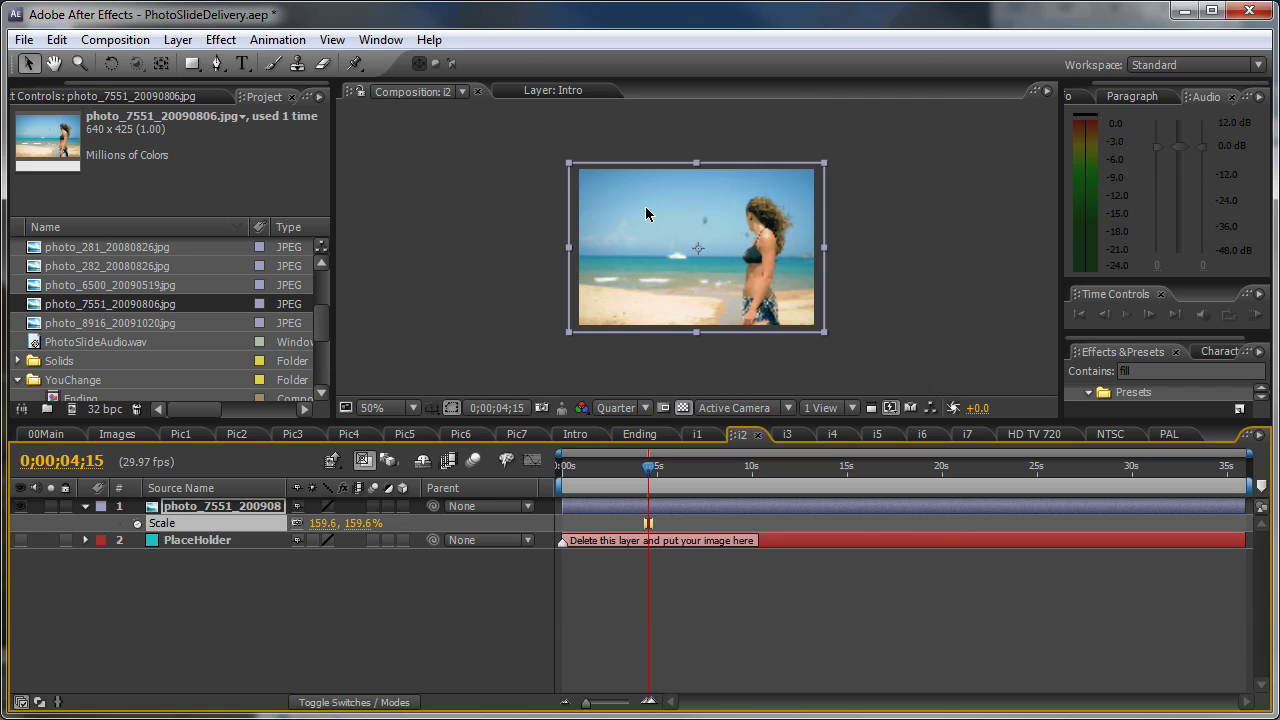
left_click(177, 663)
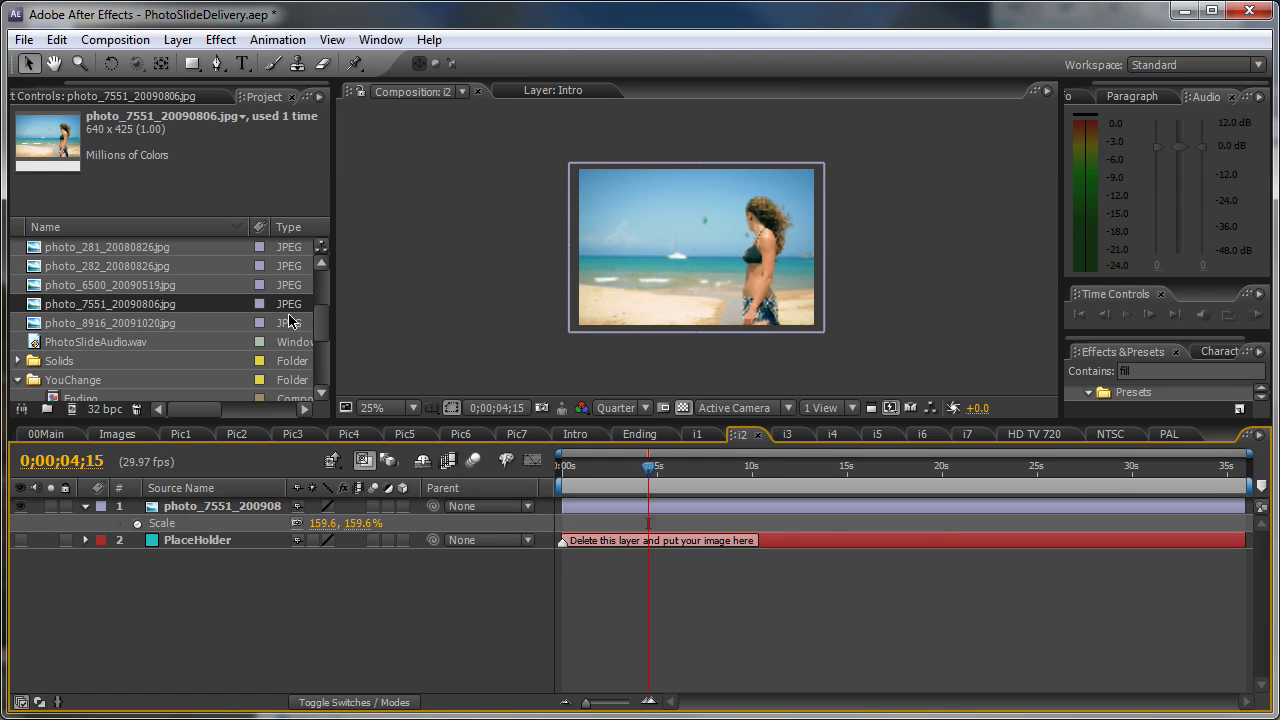
- Dismiss the accidentally opened import dialog and select the i3 composition
left_click_drag(321, 314, 233, 371)
double_click(68, 362)
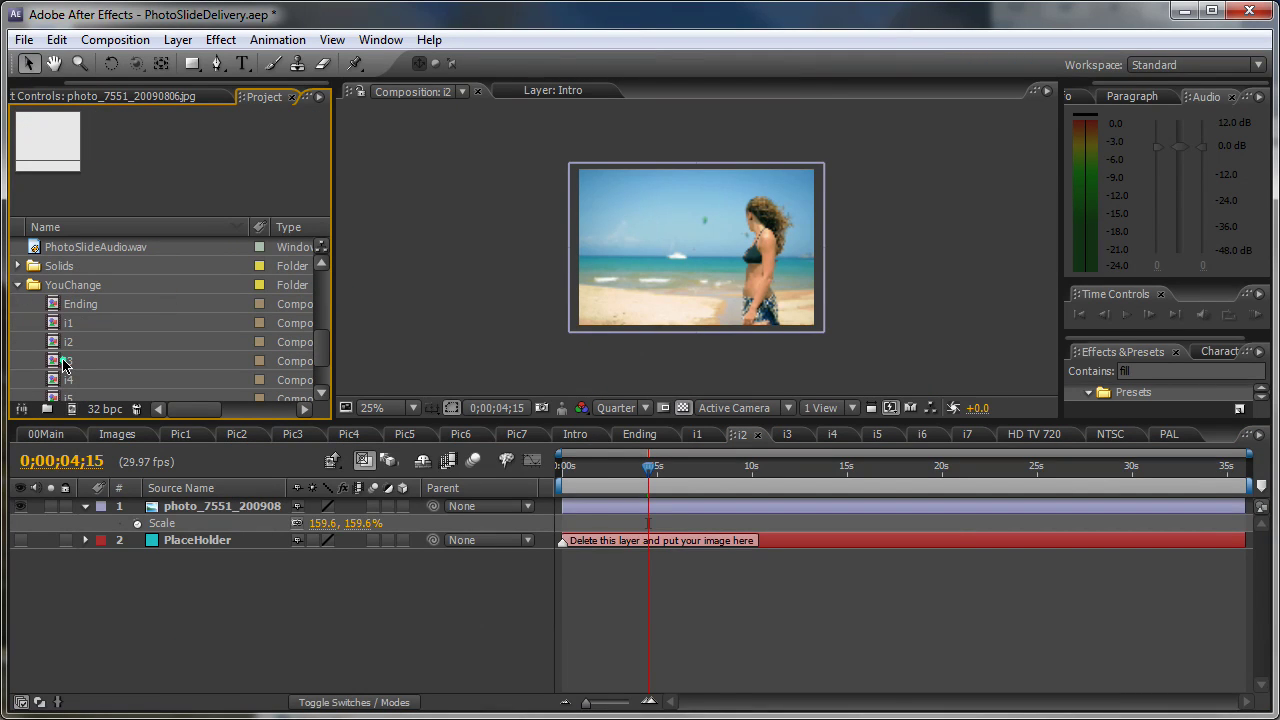
left_click(316, 424)
key("Escape")
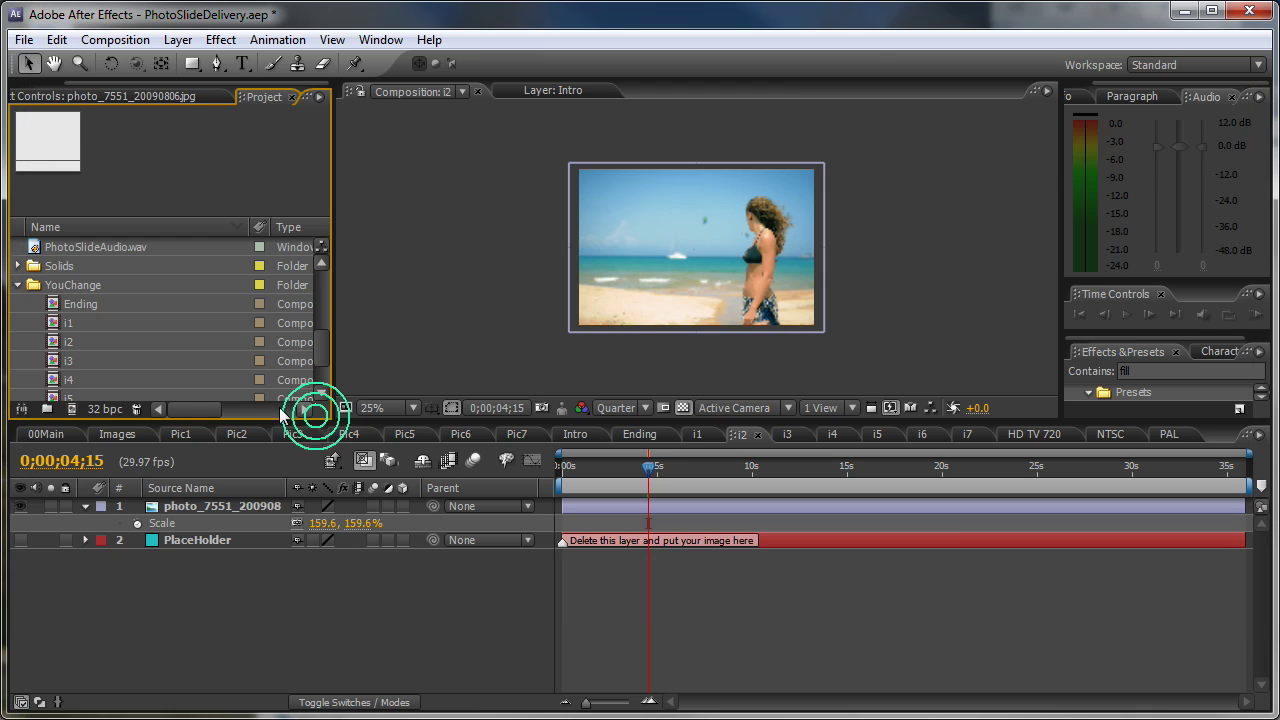
left_click(62, 366)
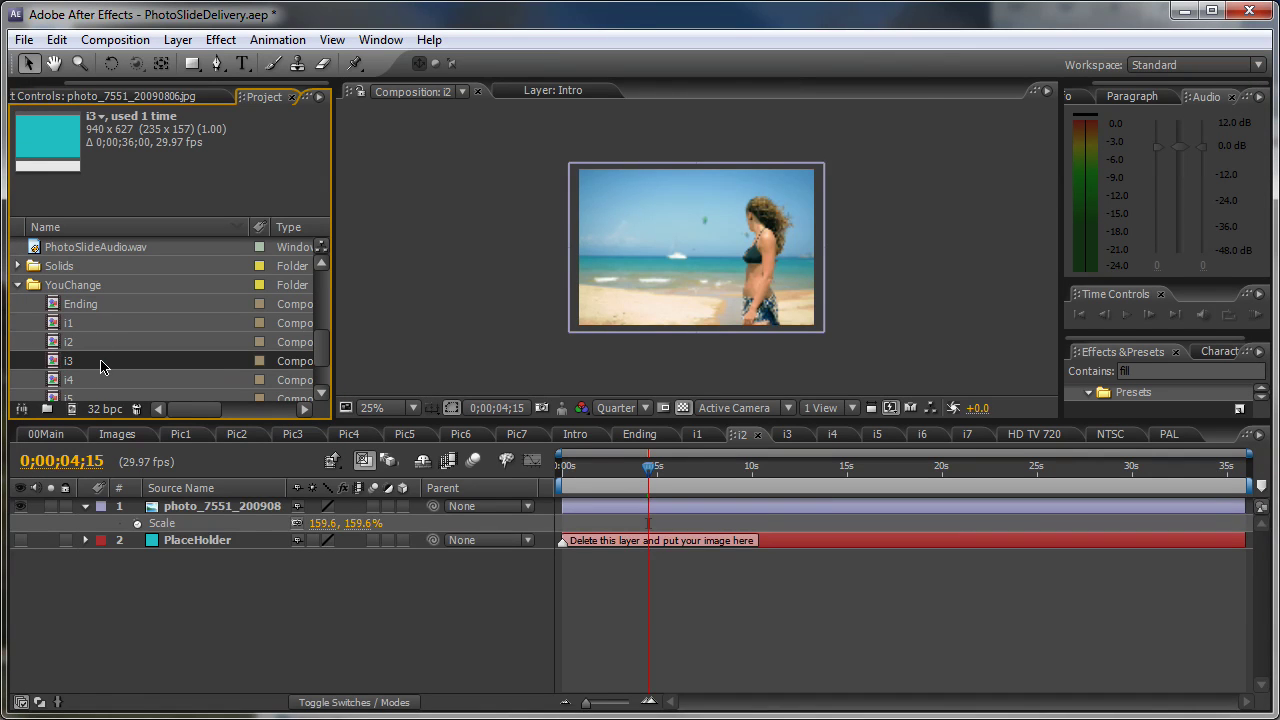
- Open i3, hide its PlaceHolder layer and add photo_6500_20090519.jpg to the timeline
double_click(100, 365)
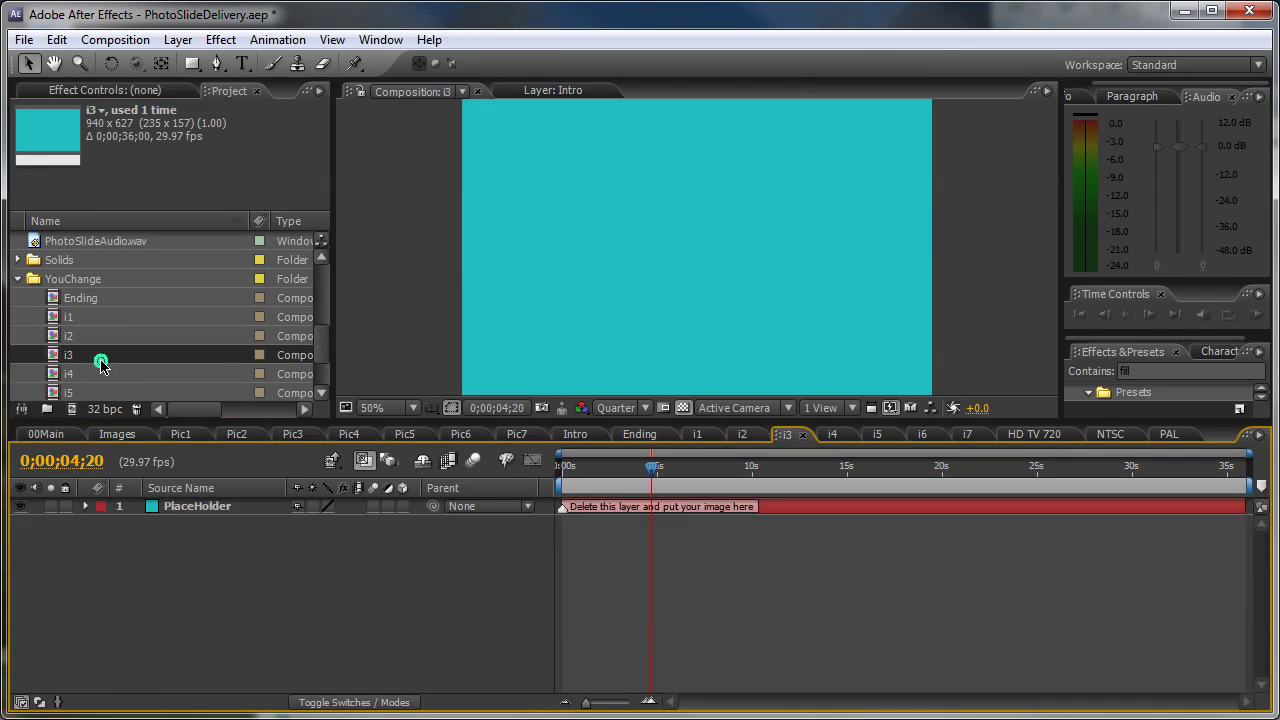
left_click(20, 506)
left_click_drag(319, 345, 320, 326)
scroll(107, 252, "up", 2)
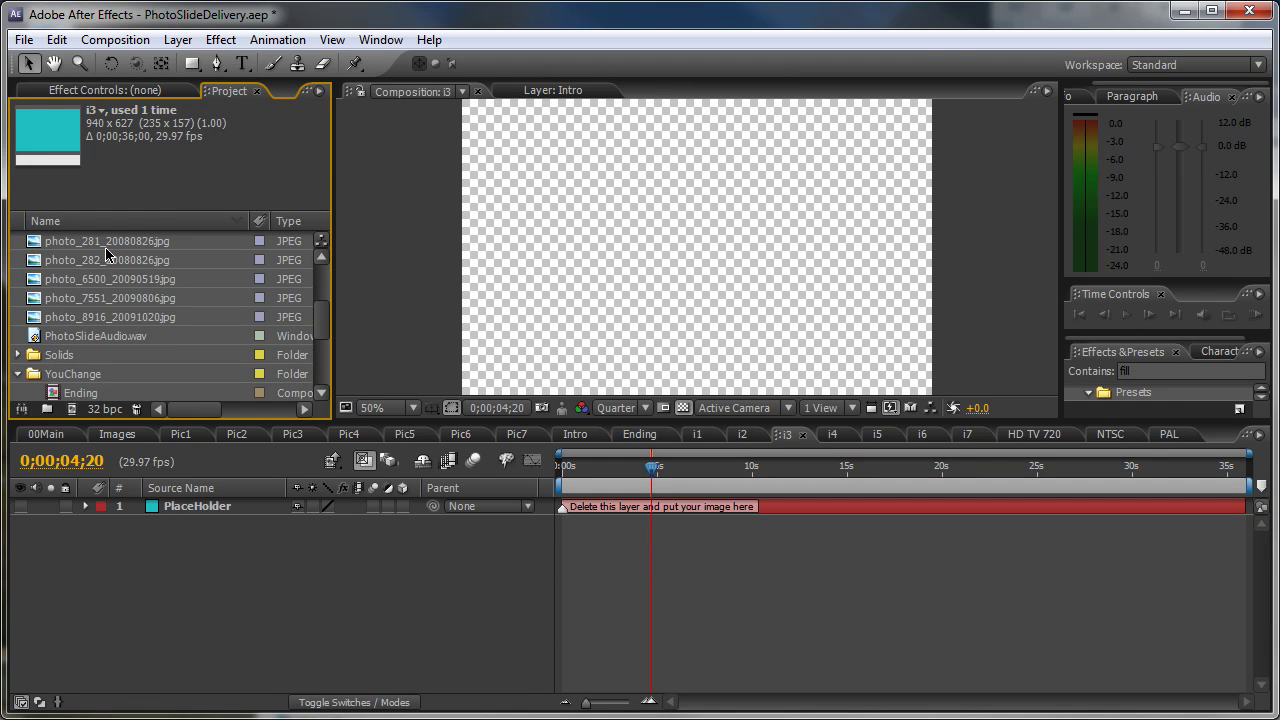
left_click_drag(100, 279, 180, 508)
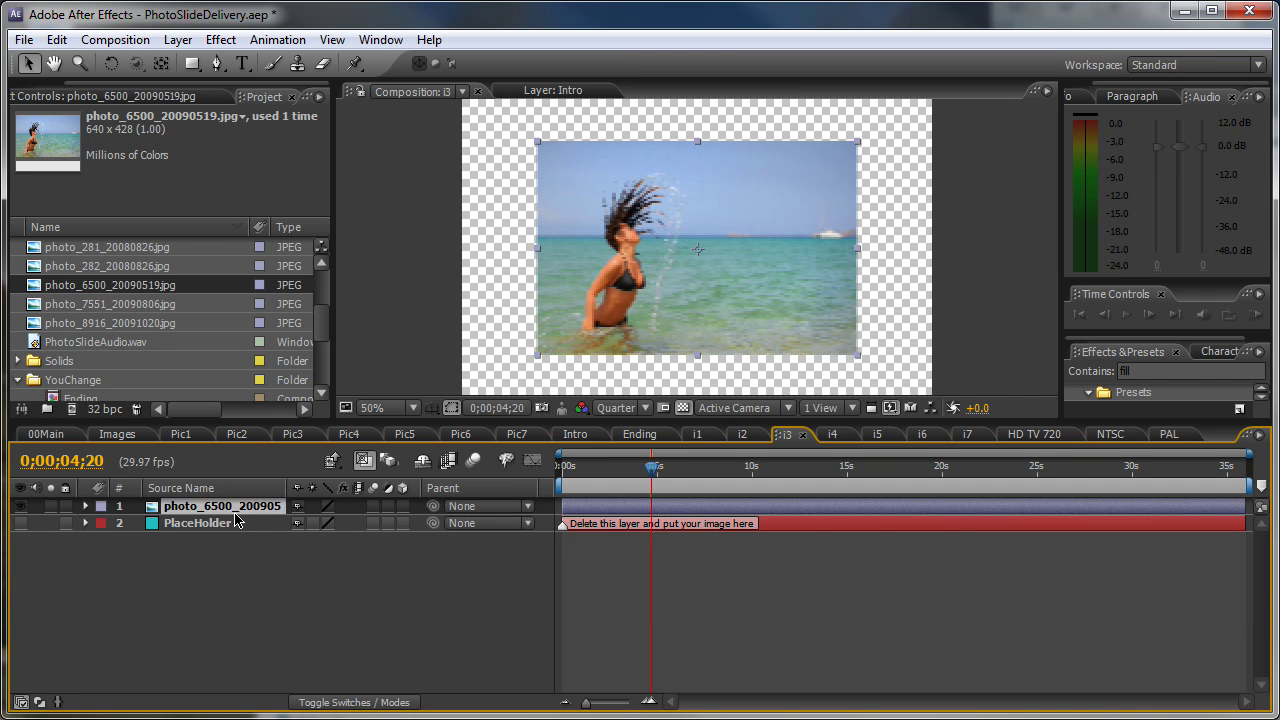
- Stretch photo_6500 to the i3 comp width and zoom the viewer out to check the frame
key("ctrl+alt+shift+h")
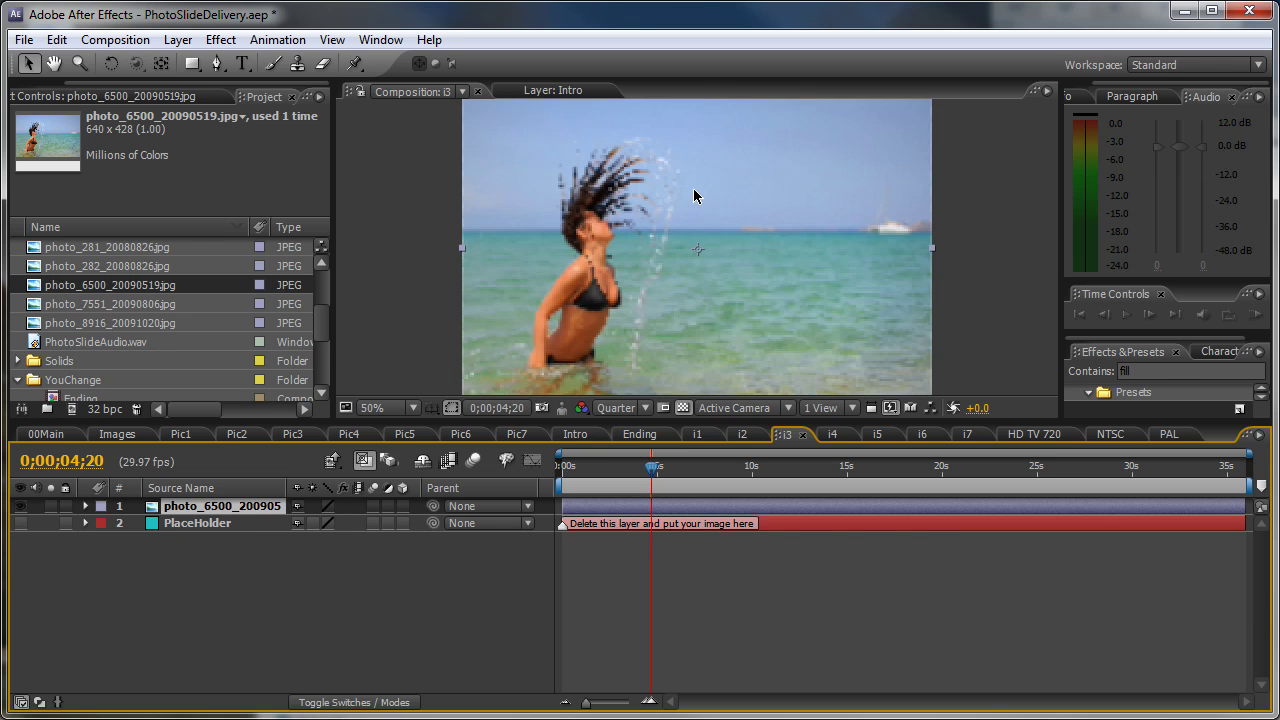
key("comma")
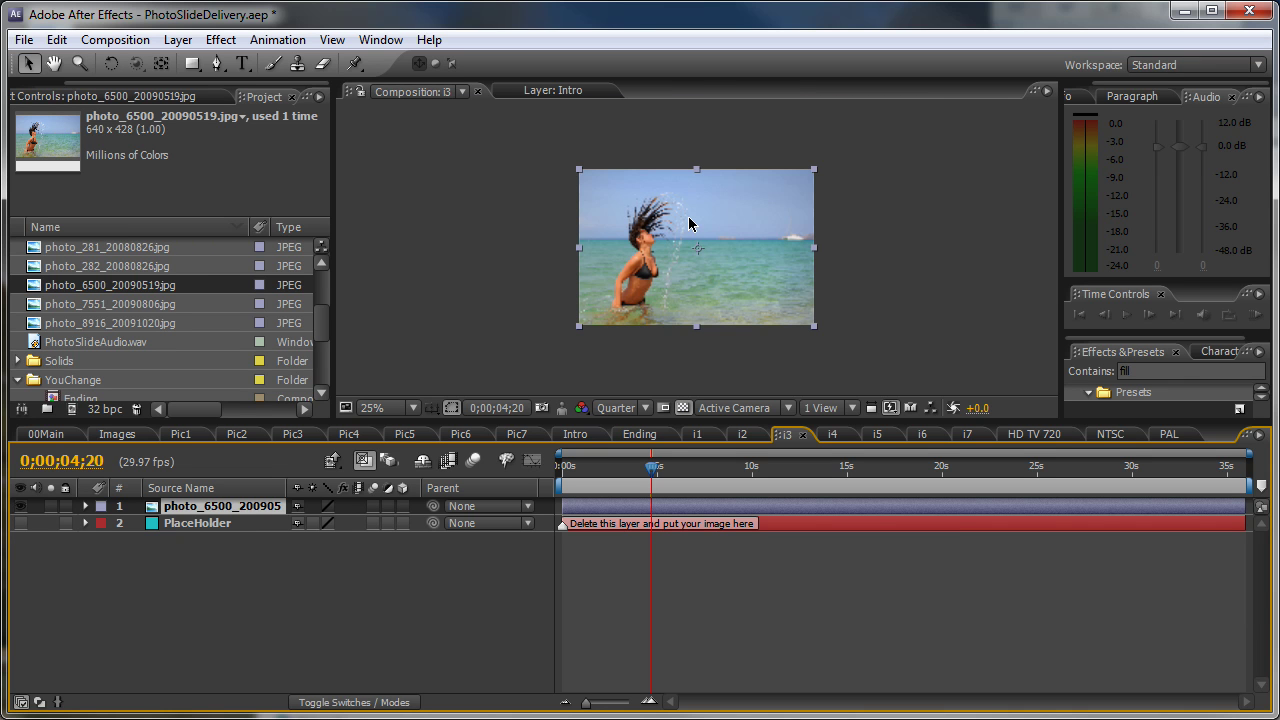
left_click(199, 660)
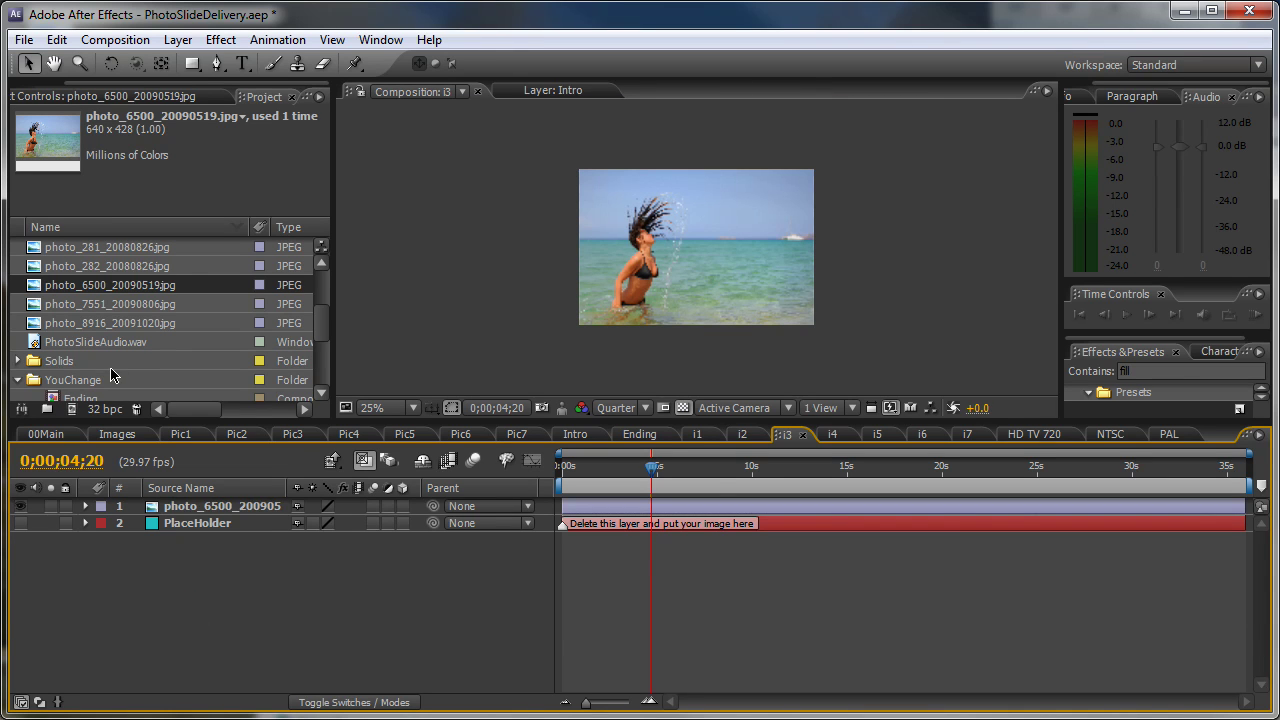
left_click_drag(321, 328, 314, 357)
left_click(80, 362)
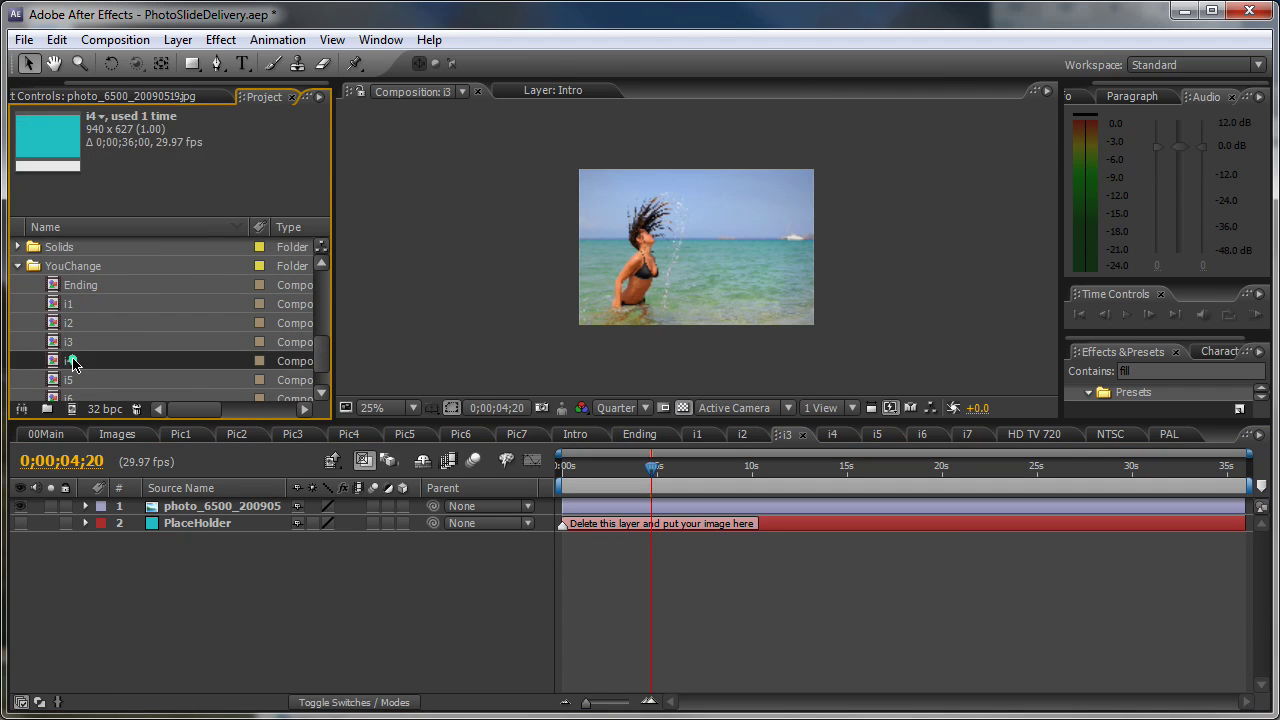
- Open i4, hide its PlaceHolder layer and add photo_1940_20081112.jpg to the timeline
double_click(80, 363)
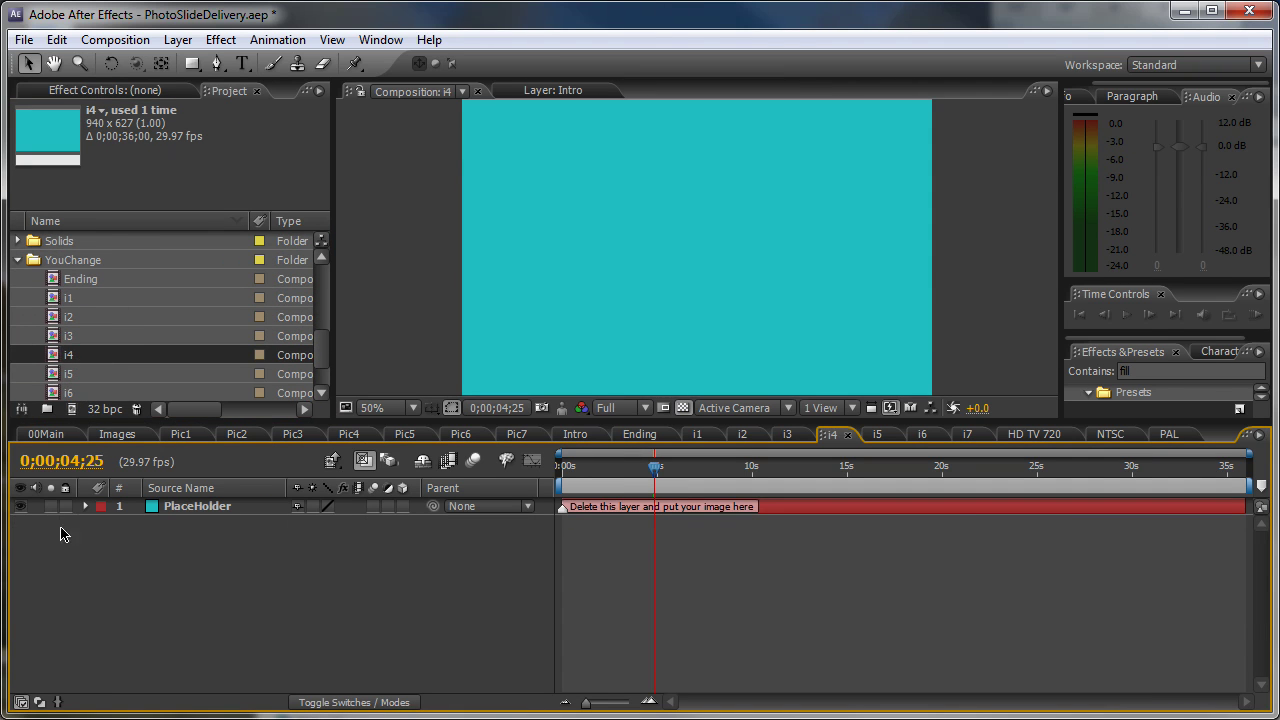
left_click(20, 507)
scroll(78, 265, "up", 2)
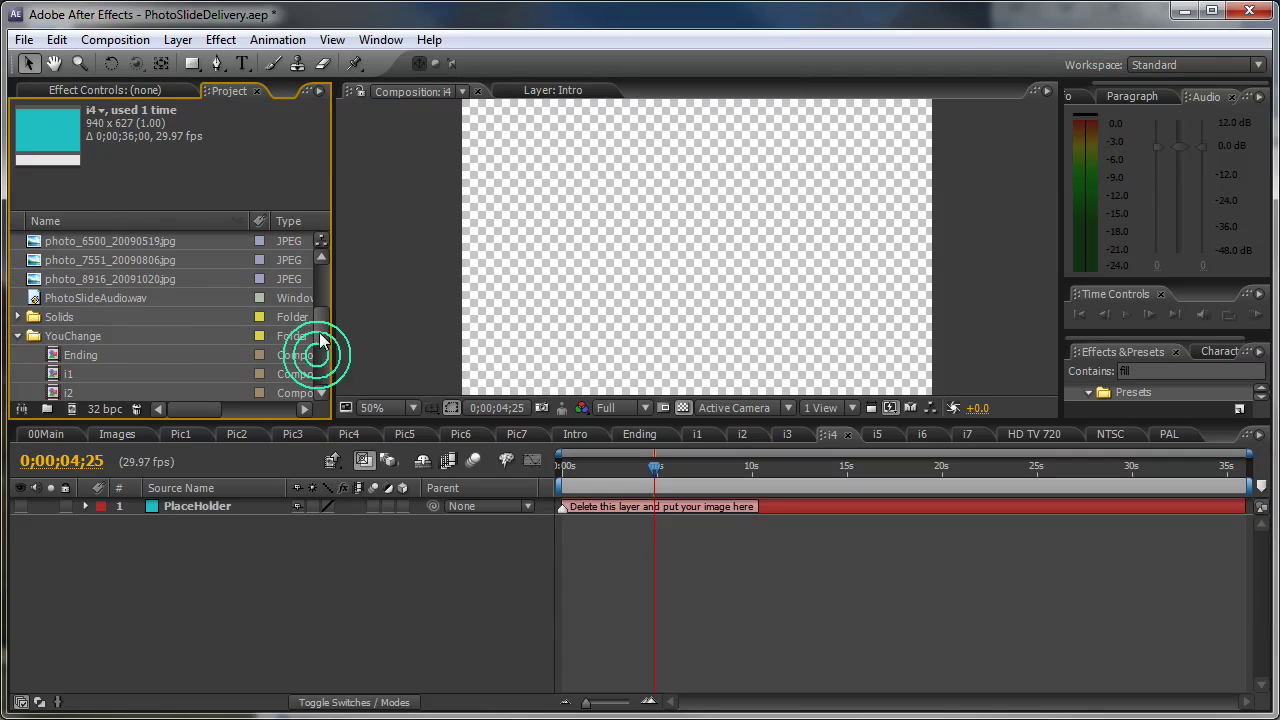
scroll(78, 265, "up", 4)
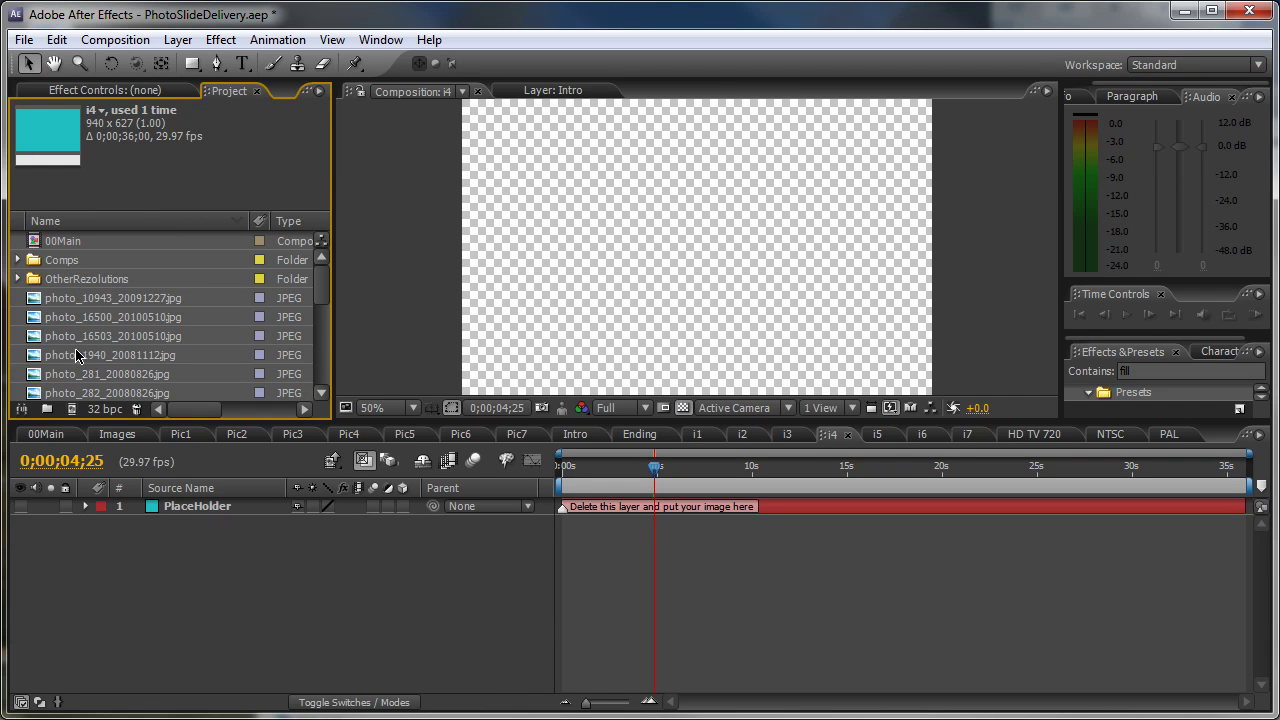
left_click_drag(80, 355, 173, 513)
- Fit photo_1940 to the comp width so its Scale becomes 146.9%
key("s")
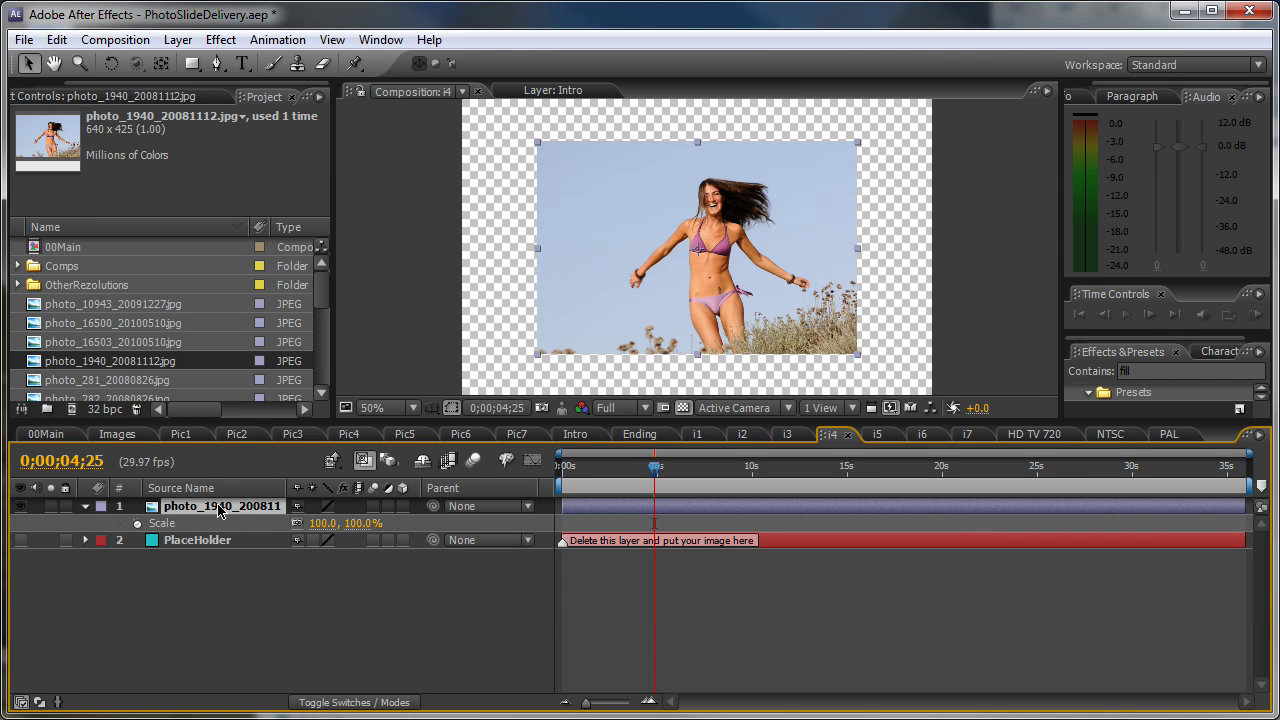
key("ctrl+alt+shift+h")
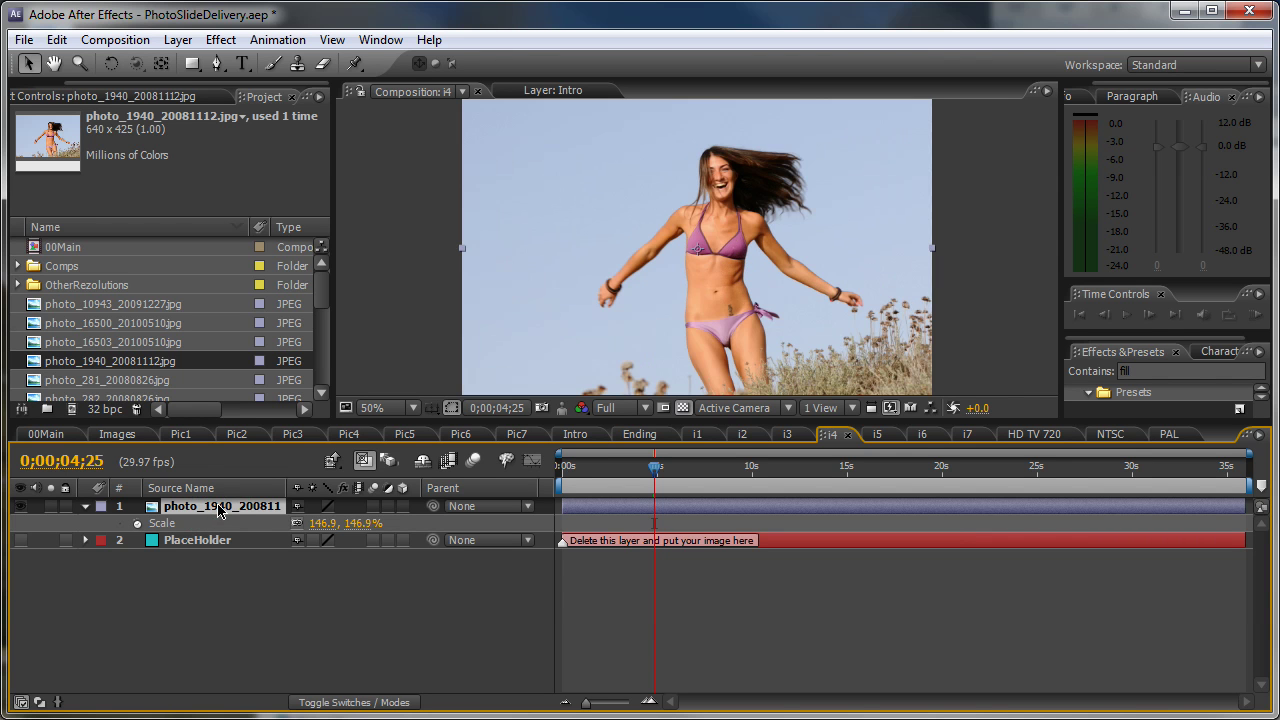
left_click(317, 299)
left_click_drag(319, 305, 322, 330)
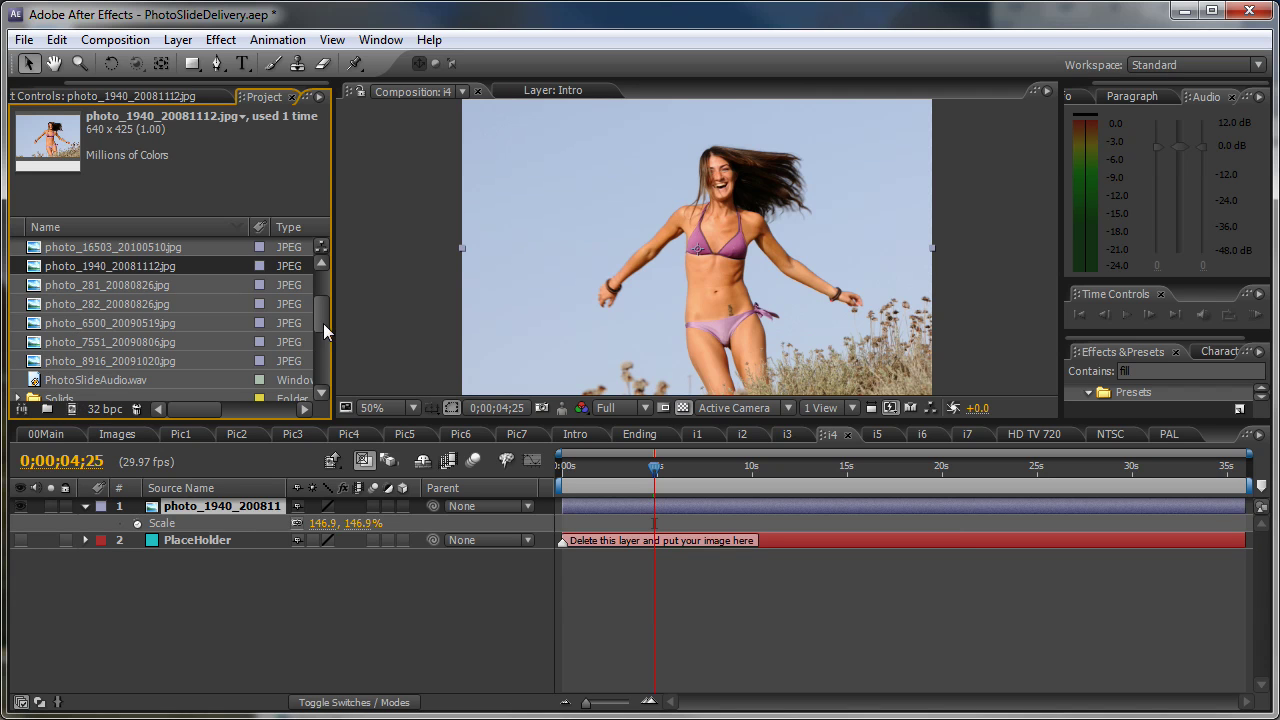
left_click_drag(325, 329, 324, 373)
left_click(69, 362)
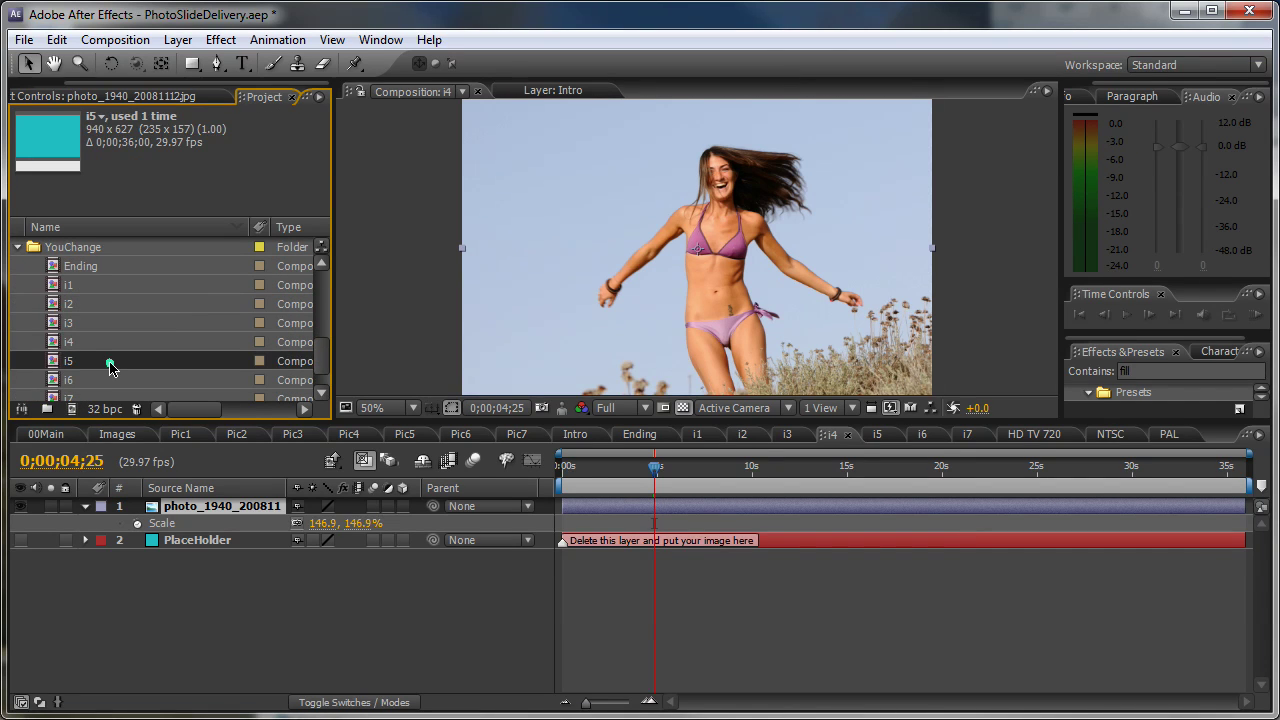
- Open i5, hide PlaceHolder, add photo_16503_20100510.jpg and scale it to 154.1%
double_click(110, 365)
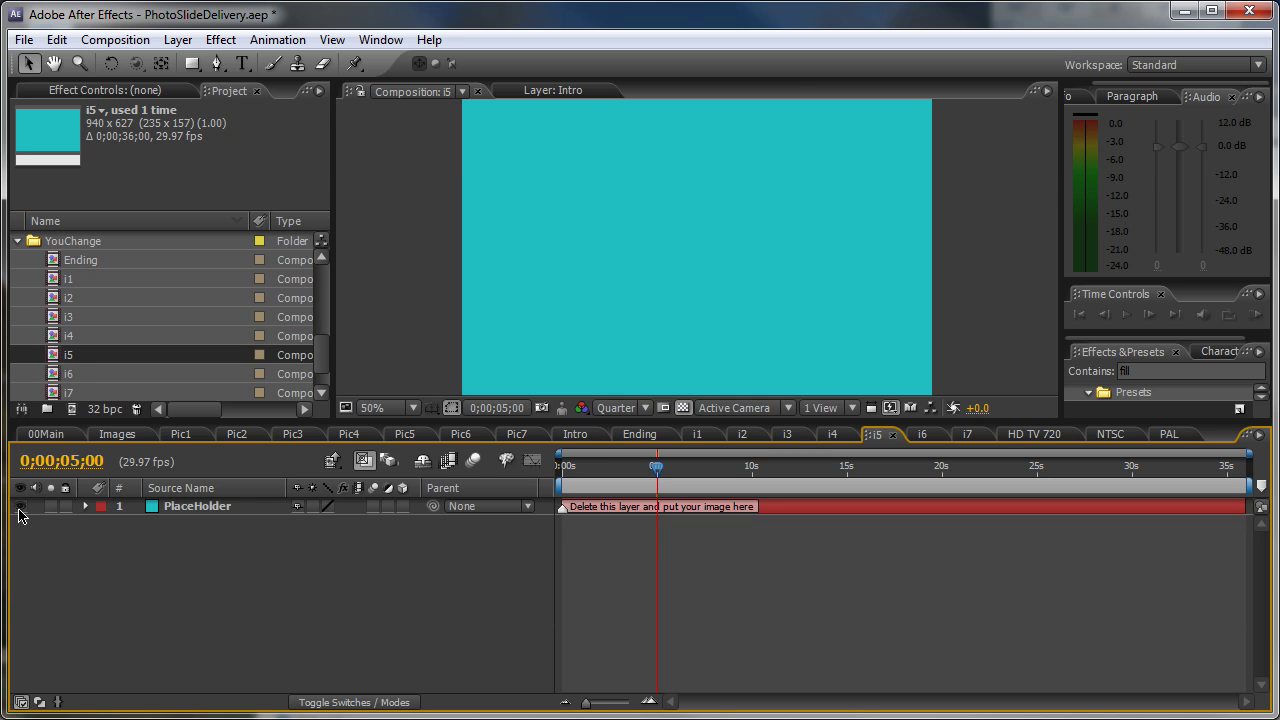
left_click(20, 506)
left_click_drag(320, 345, 320, 322)
scroll(117, 279, "up", 3)
left_click_drag(96, 294, 200, 505)
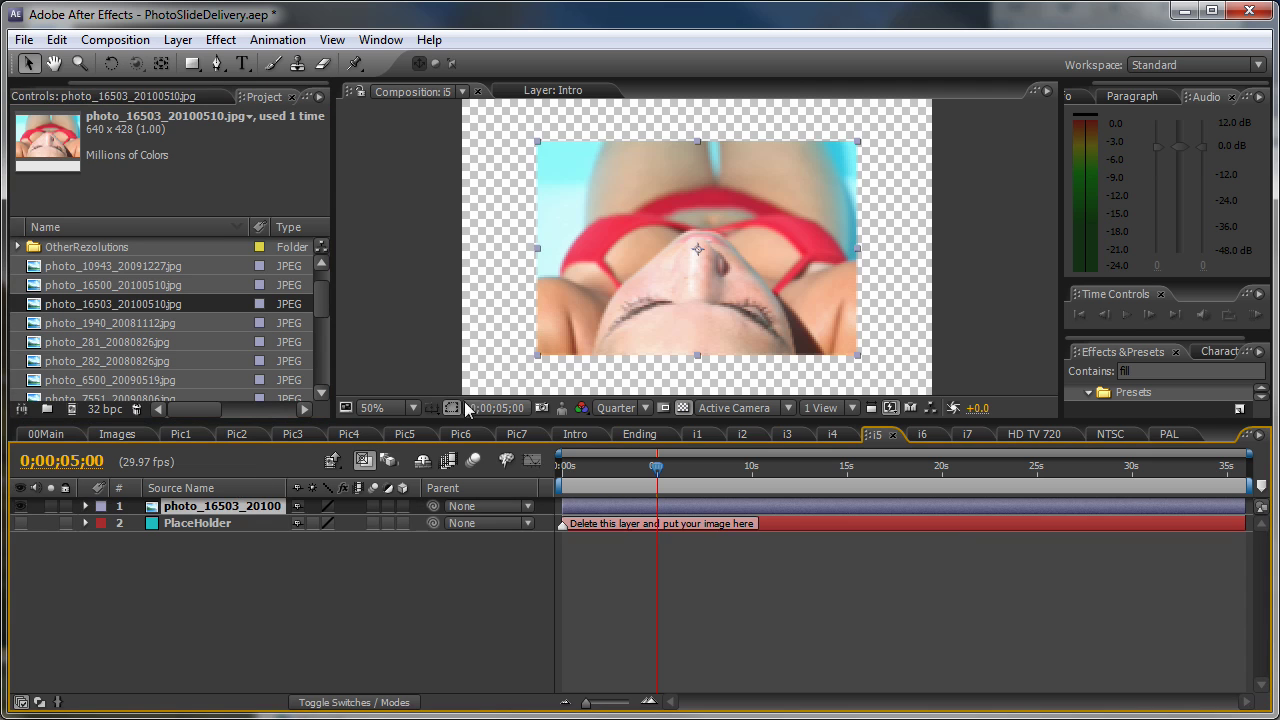
key("s")
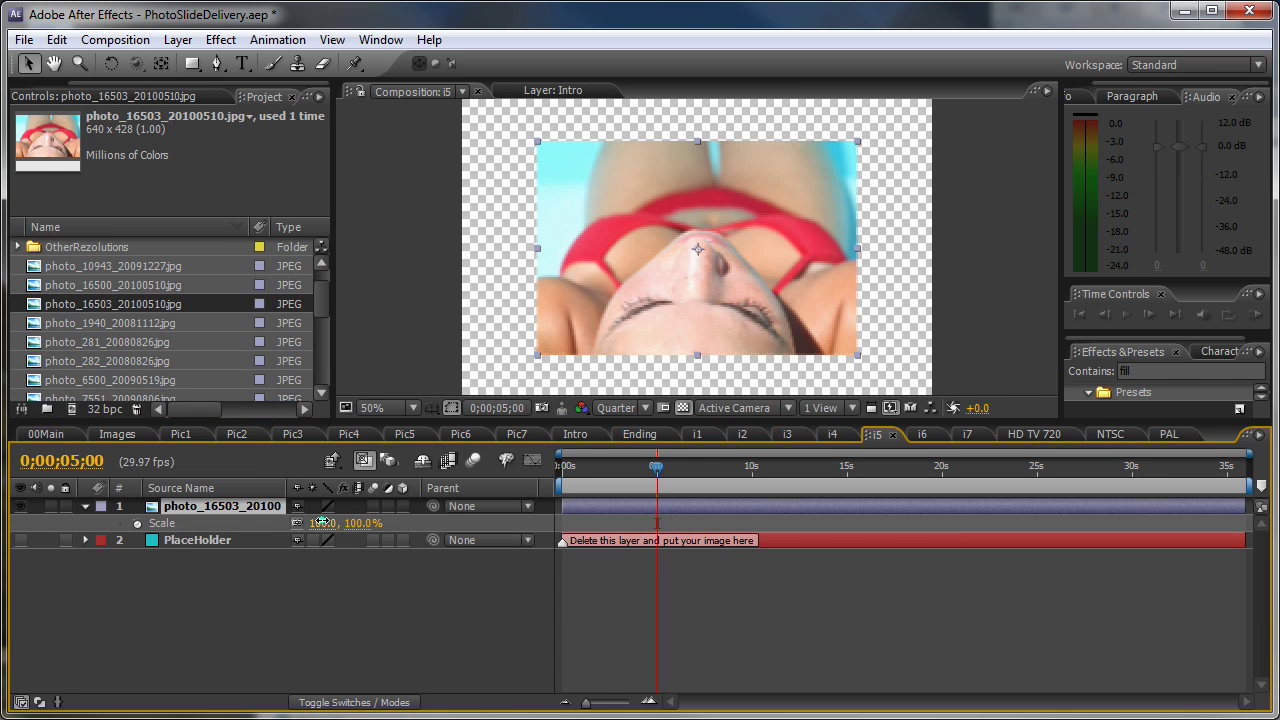
left_click_drag(318, 523, 836, 493)
left_click_drag(322, 298, 323, 378)
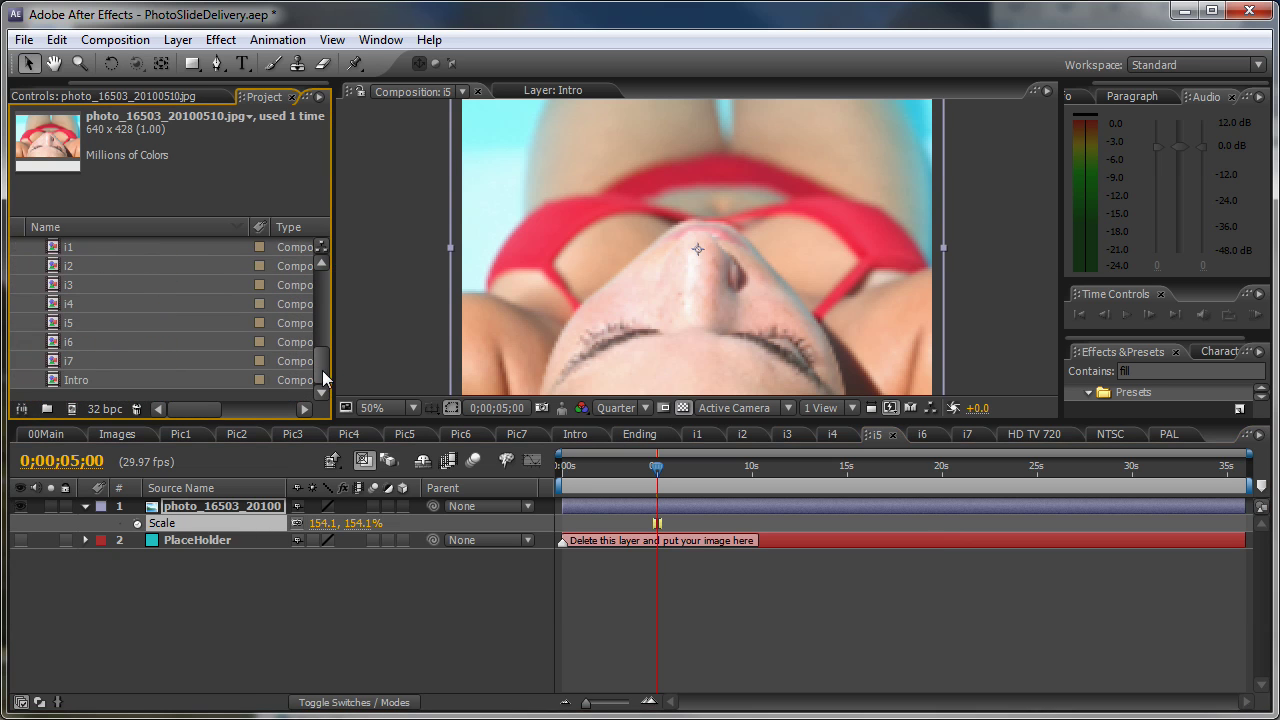
- Open i6, hide PlaceHolder, add beach photo photo_16500_20100510.jpg and scale it to 150.3%
double_click(68, 343)
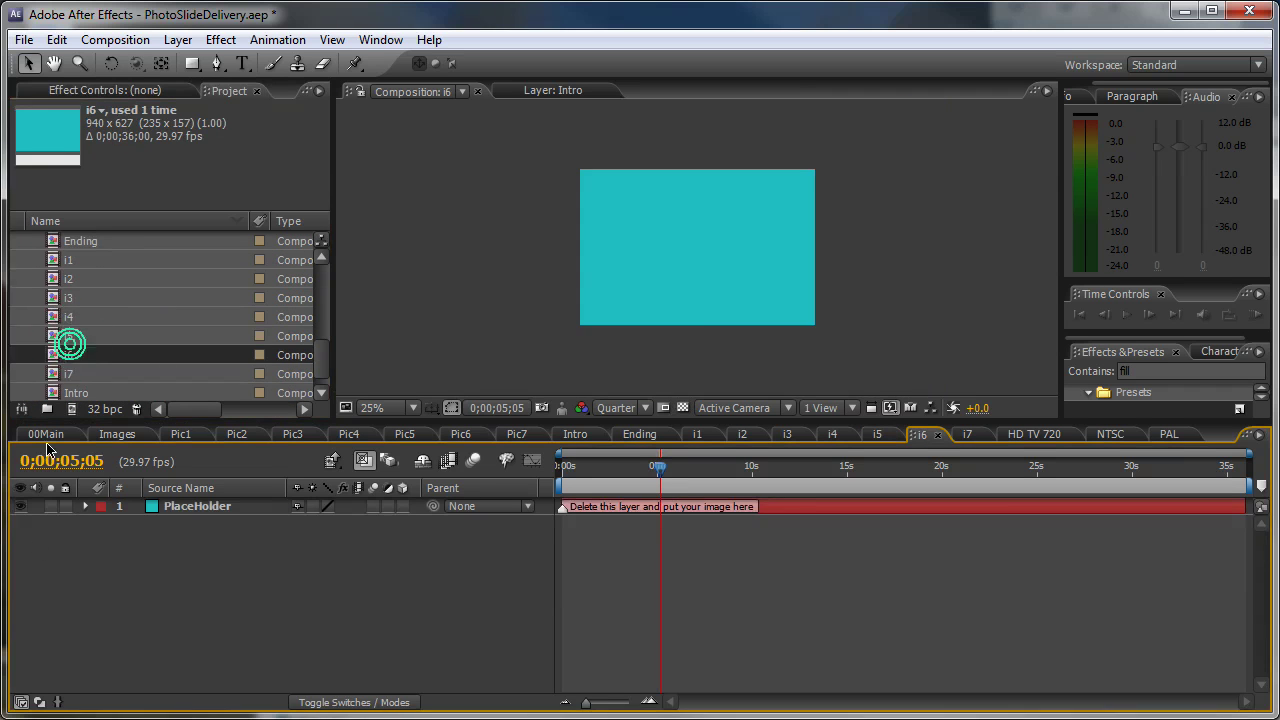
left_click(20, 506)
left_click_drag(320, 362, 320, 294)
left_click(140, 297)
left_click_drag(86, 278, 182, 506)
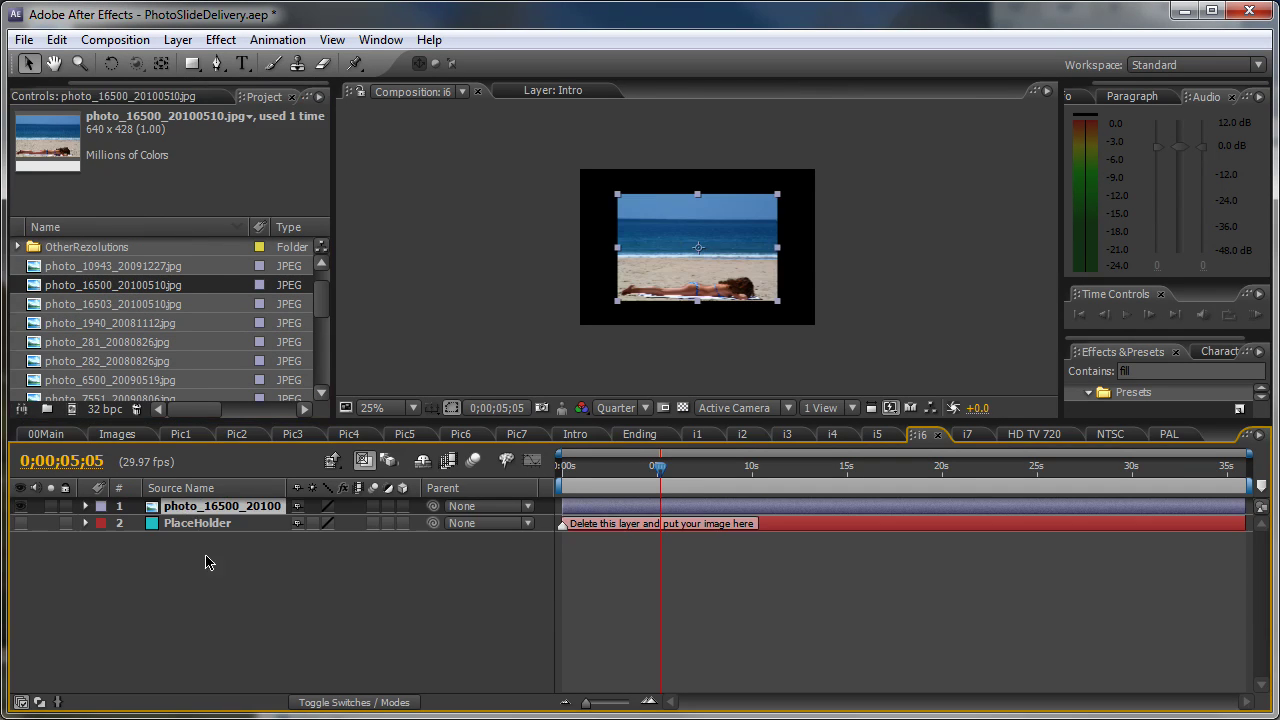
key("s")
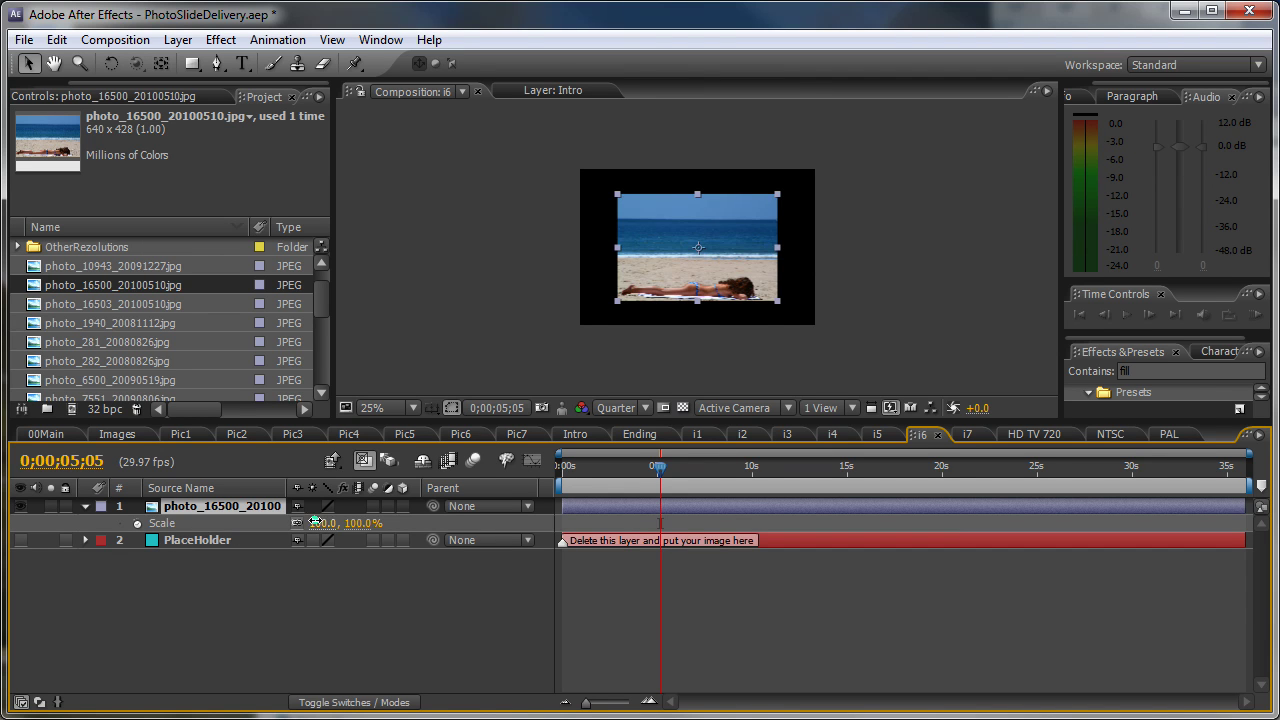
left_click_drag(318, 524, 780, 510)
left_click_drag(321, 308, 321, 373)
- Open i7, hide PlaceHolder, add photo_10943_20091227.jpg and apply Fit to Comp Width
double_click(62, 361)
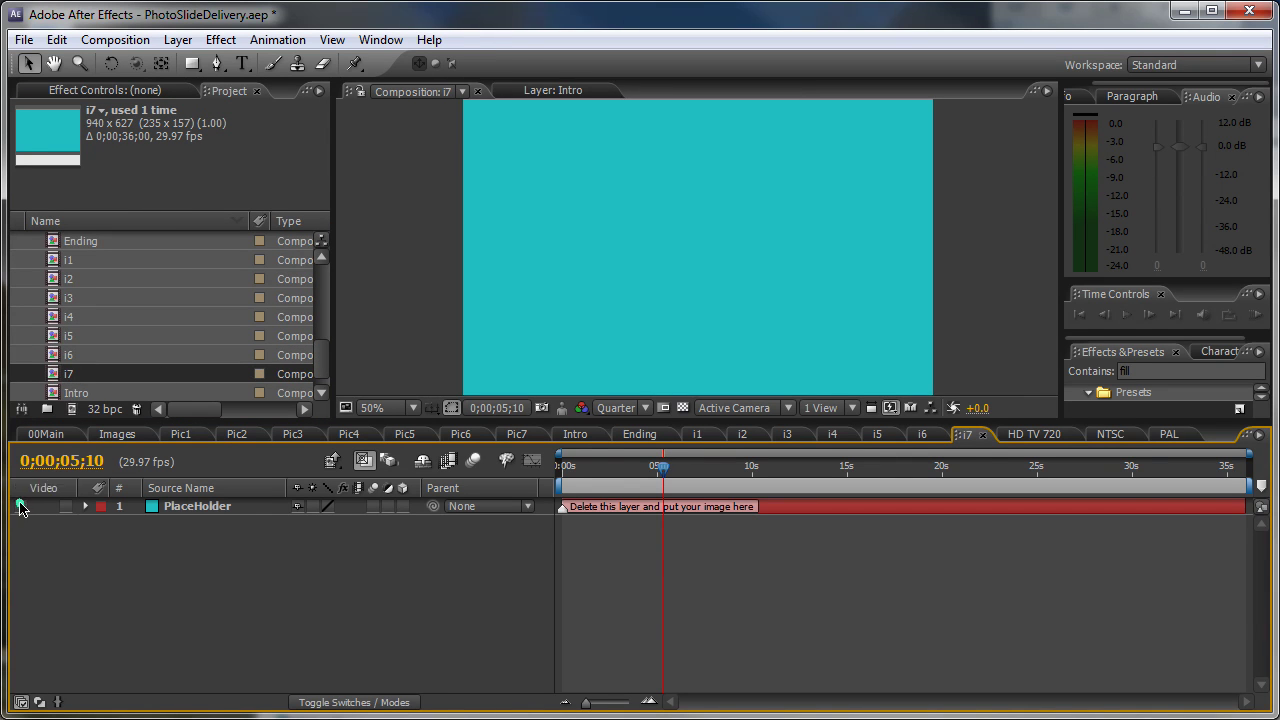
left_click(19, 506)
left_click_drag(325, 351, 324, 282)
left_click(163, 260)
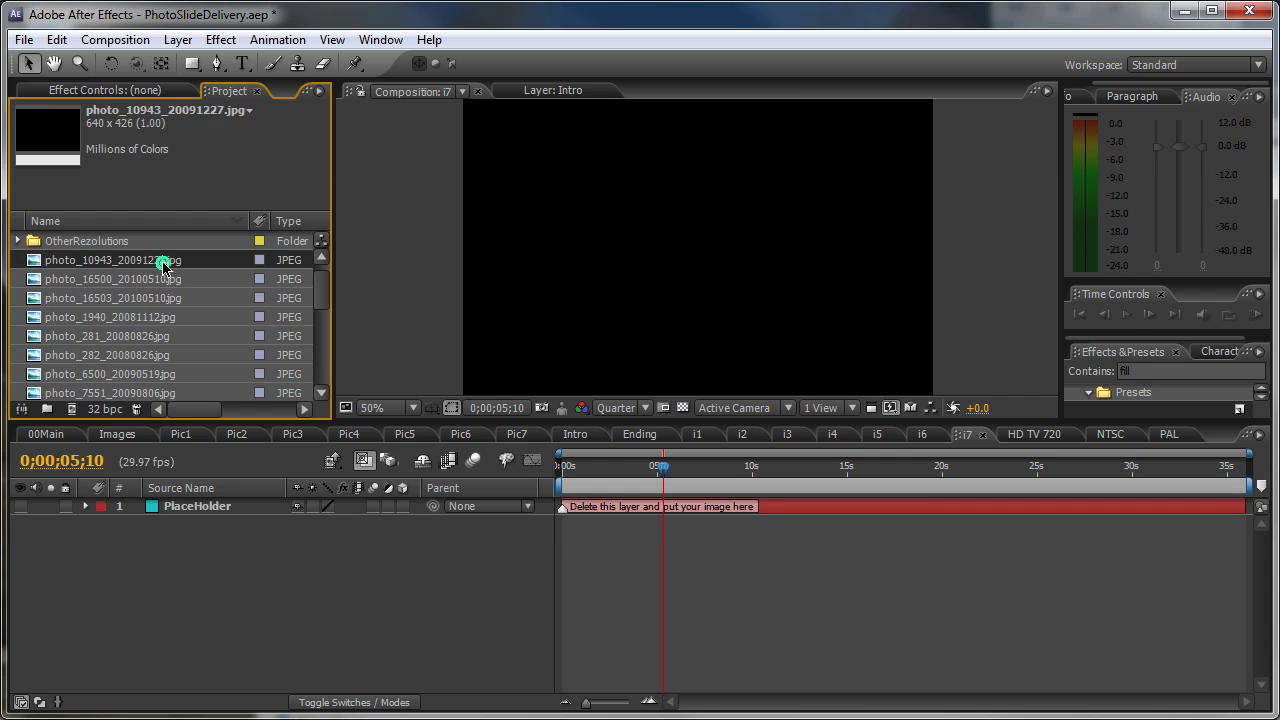
left_click_drag(163, 260, 302, 535)
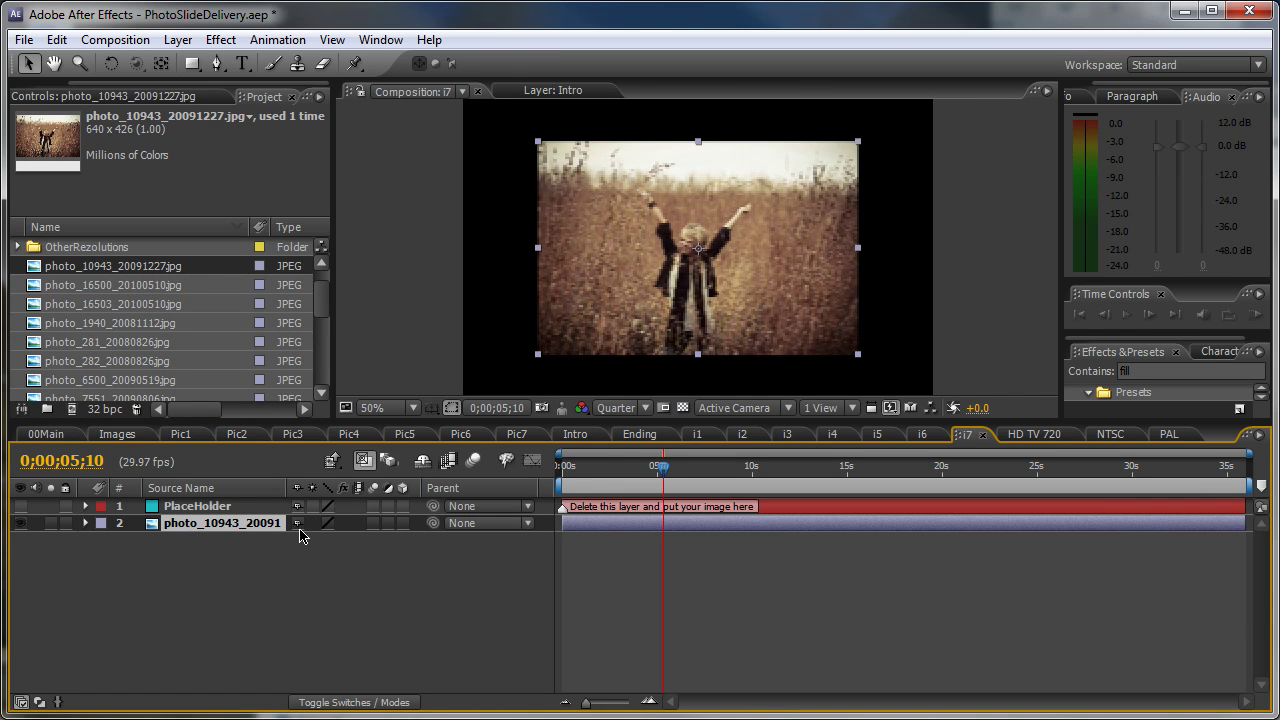
key("ctrl+alt+shift+h")
key("comma")
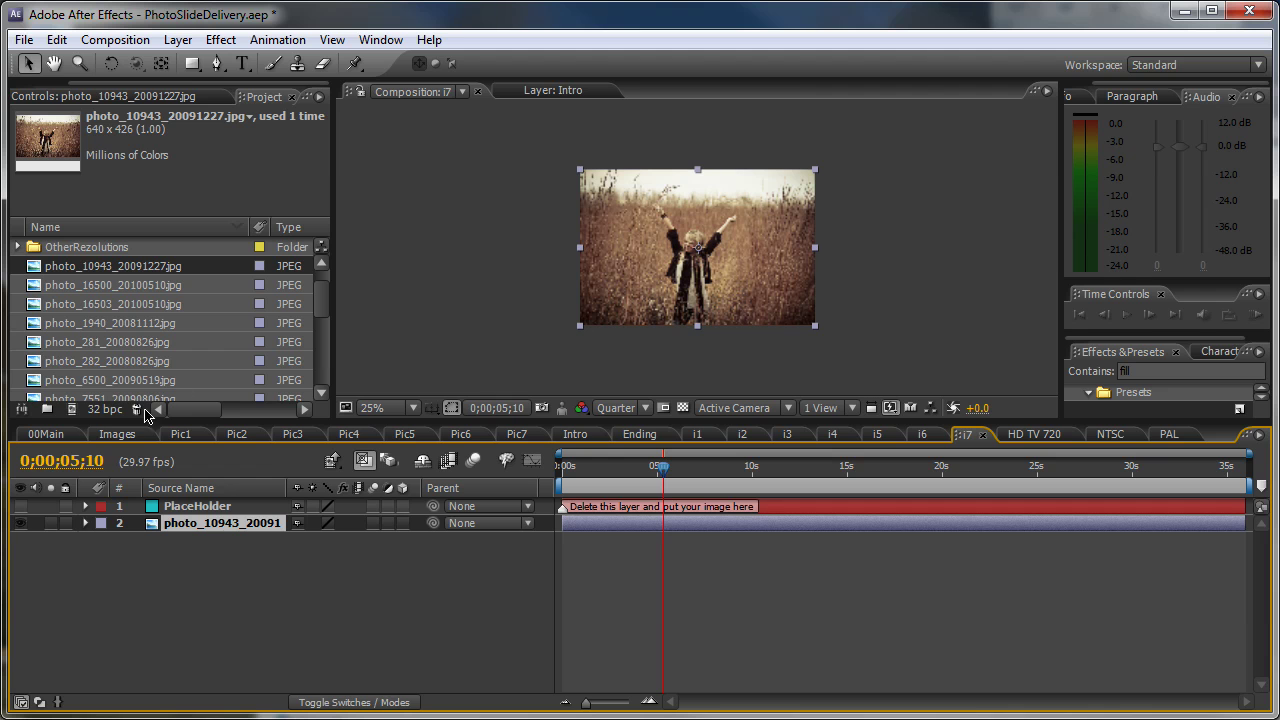
- Play and scrub the 00Main slideshow through to the ending title at 0;00;28;27
left_click(45, 436)
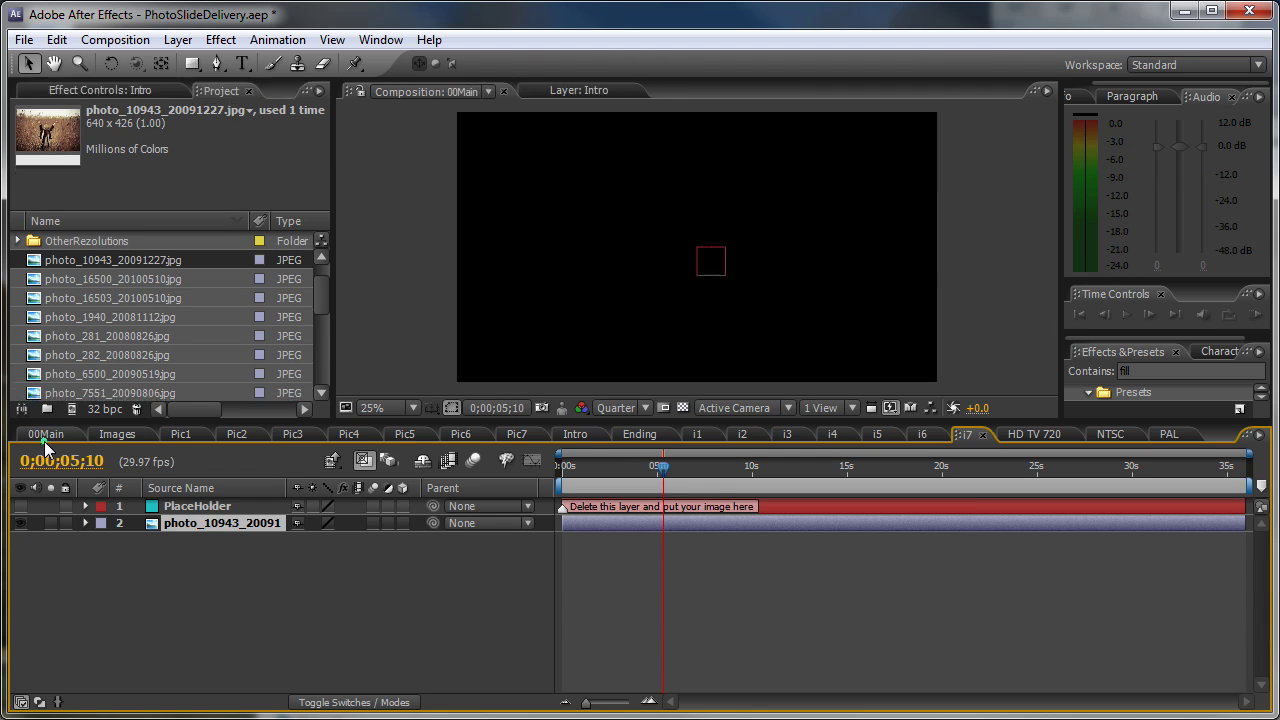
left_click_drag(604, 468, 645, 472)
key("space")
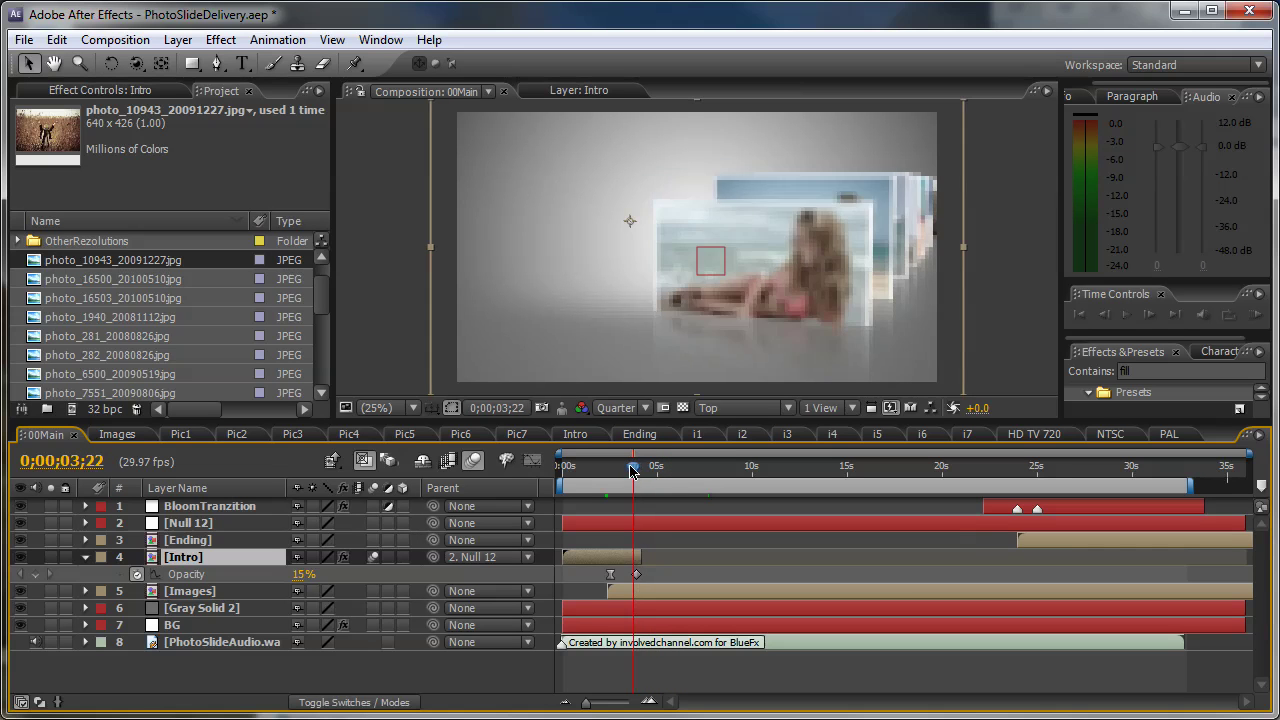
left_click(641, 470)
left_click_drag(641, 470, 813, 492)
left_click(1112, 466)
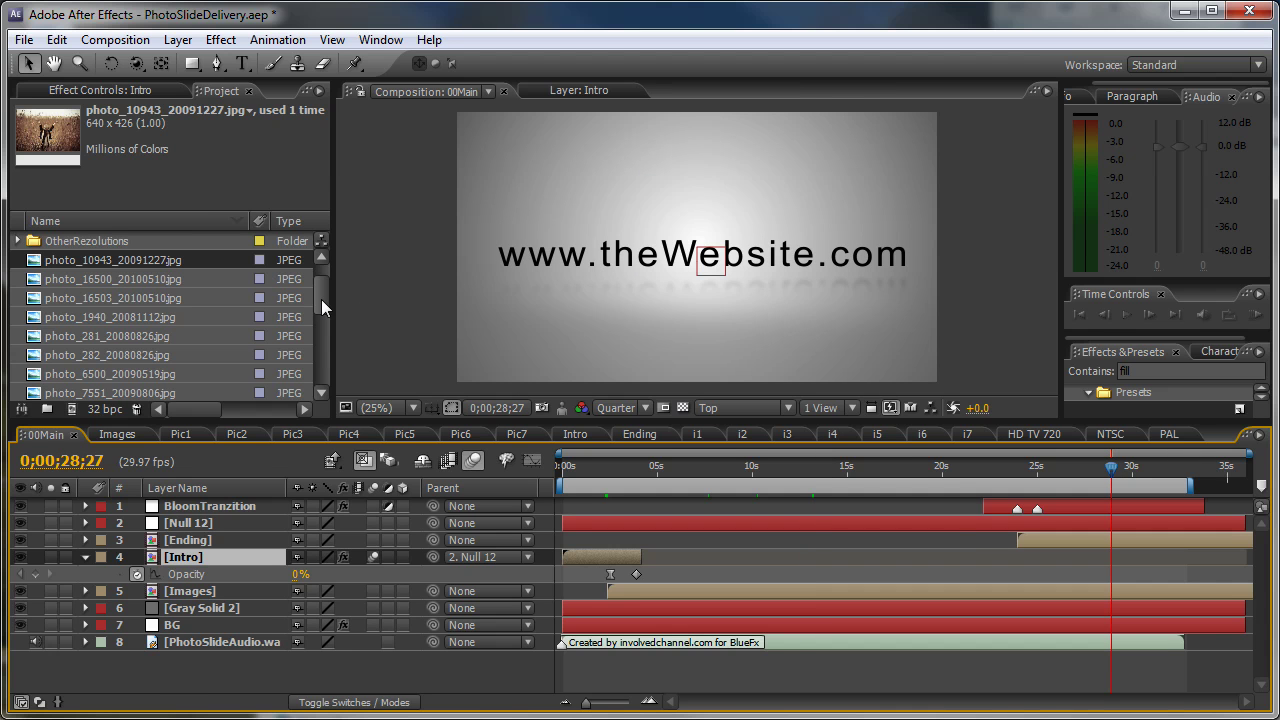
- Scroll the Project panel and select the Ending composition
left_click_drag(323, 300, 323, 368)
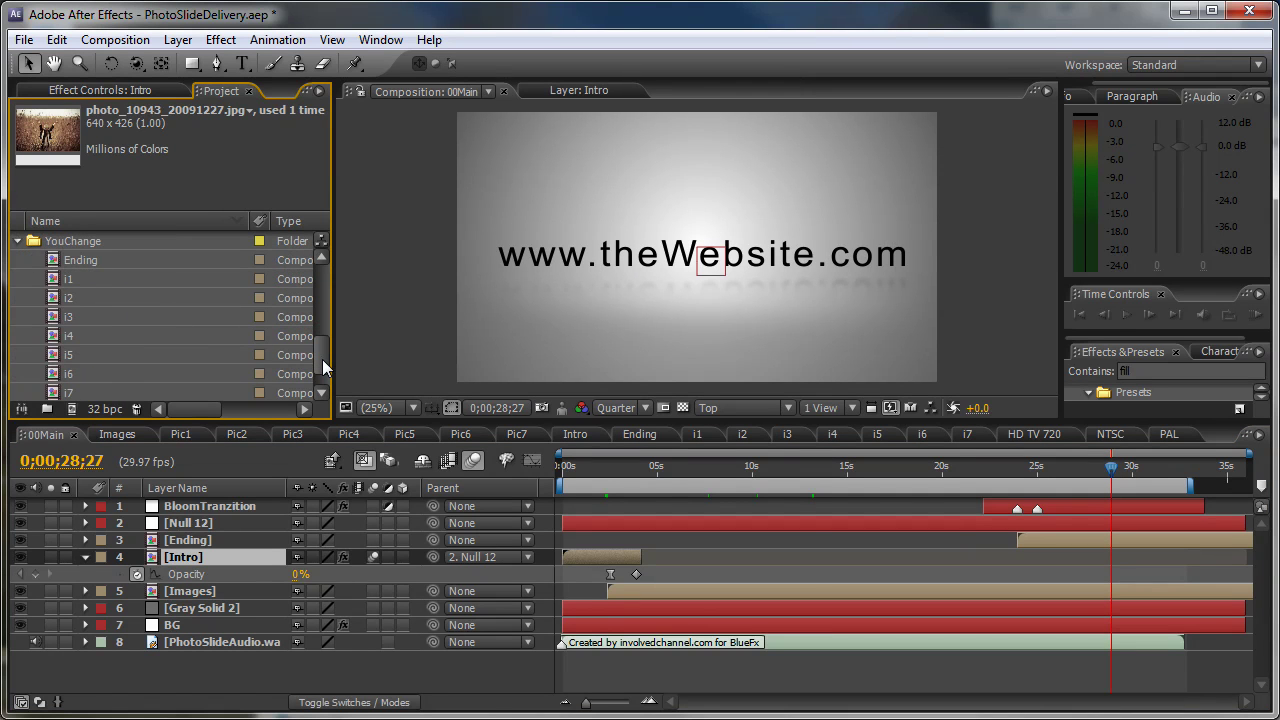
scroll(323, 368, "down", 1)
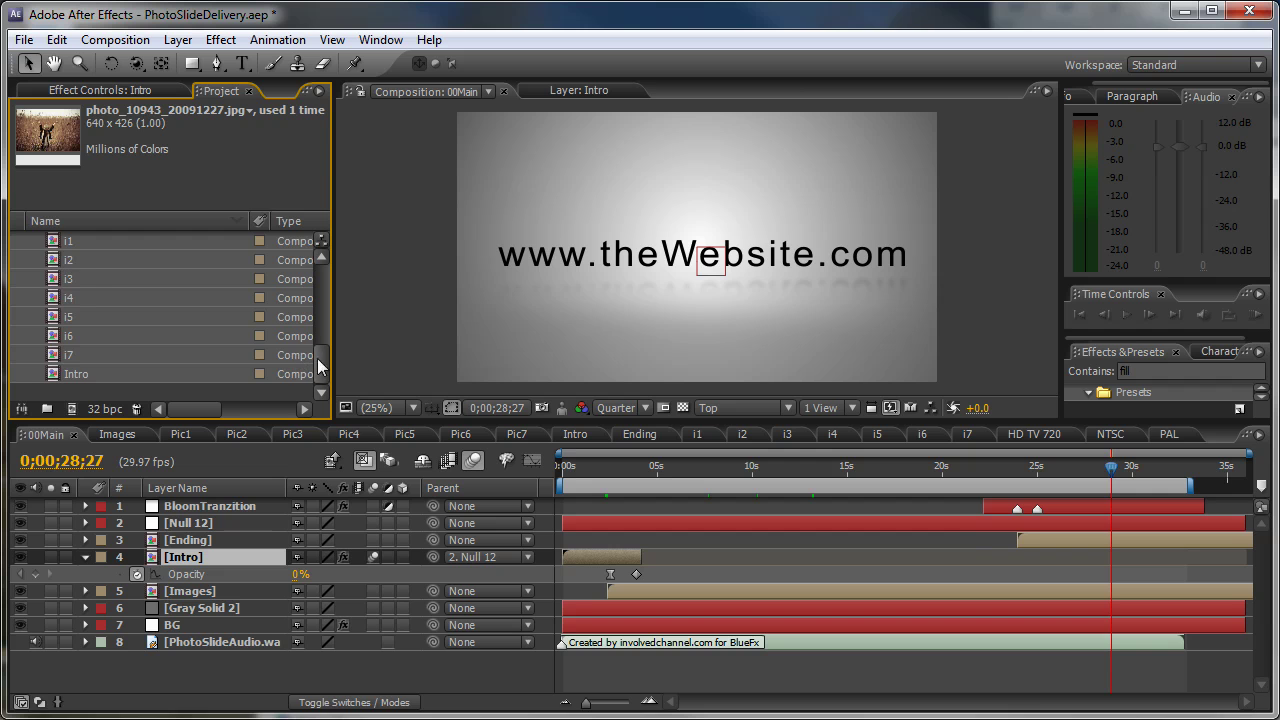
left_click_drag(323, 368, 321, 352)
left_click(96, 283)
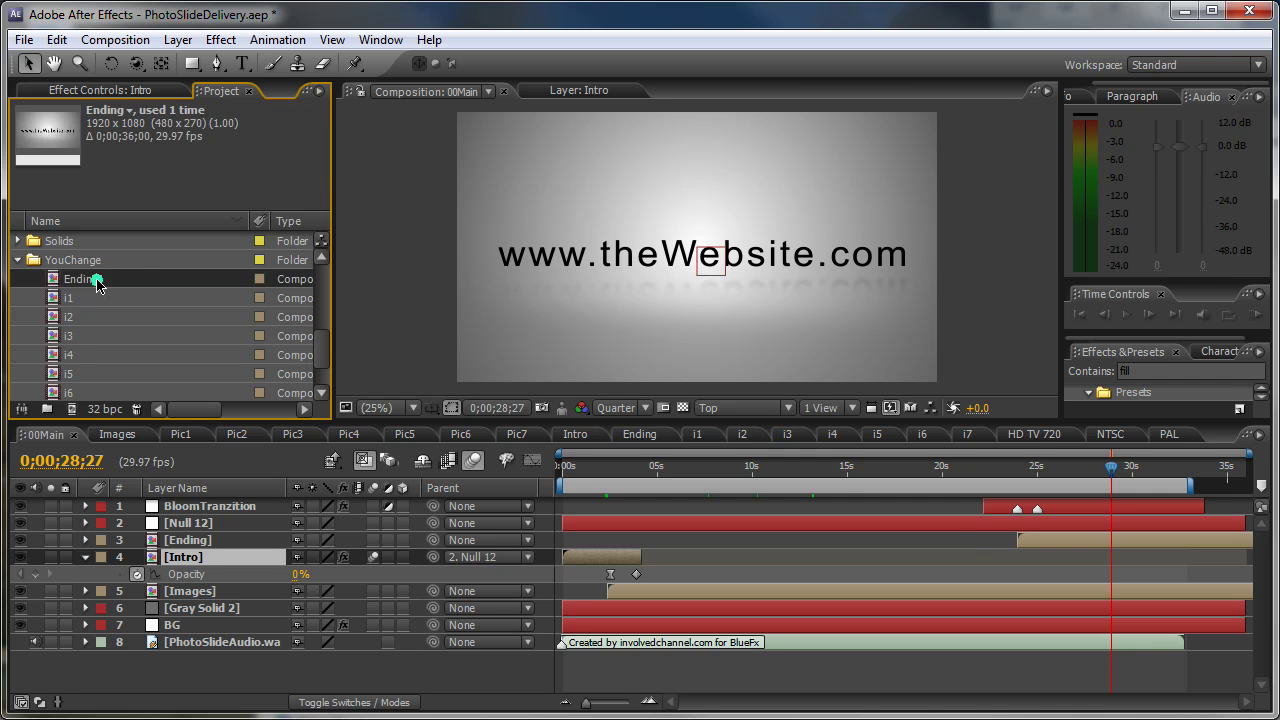
- Open Ending and replace theWebsite in the title text with 'yousite'
double_click(89, 284)
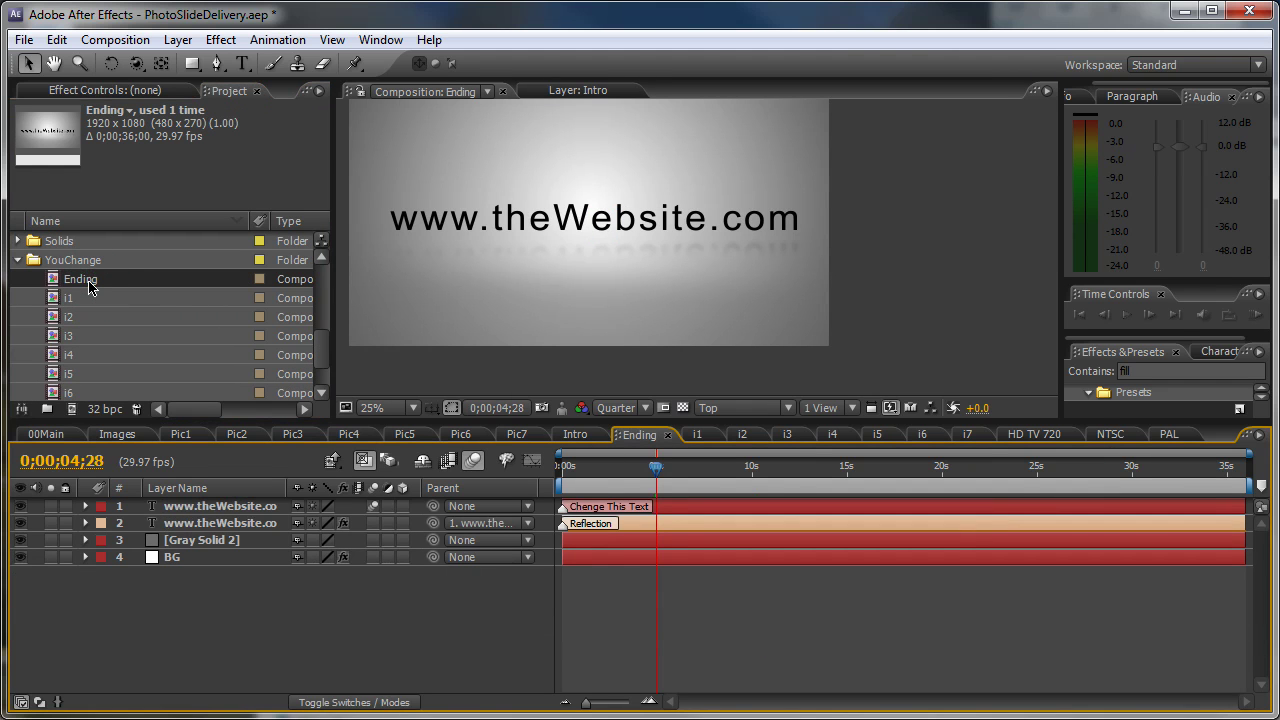
left_click(187, 509)
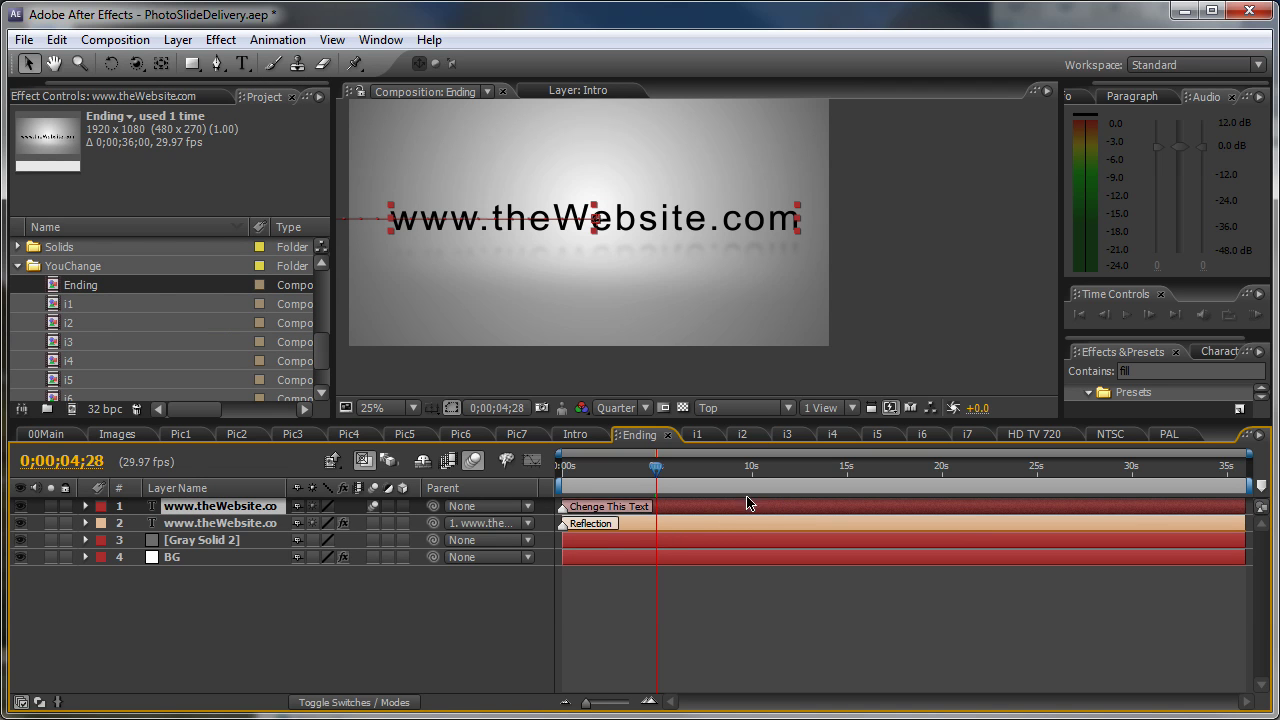
double_click(249, 507)
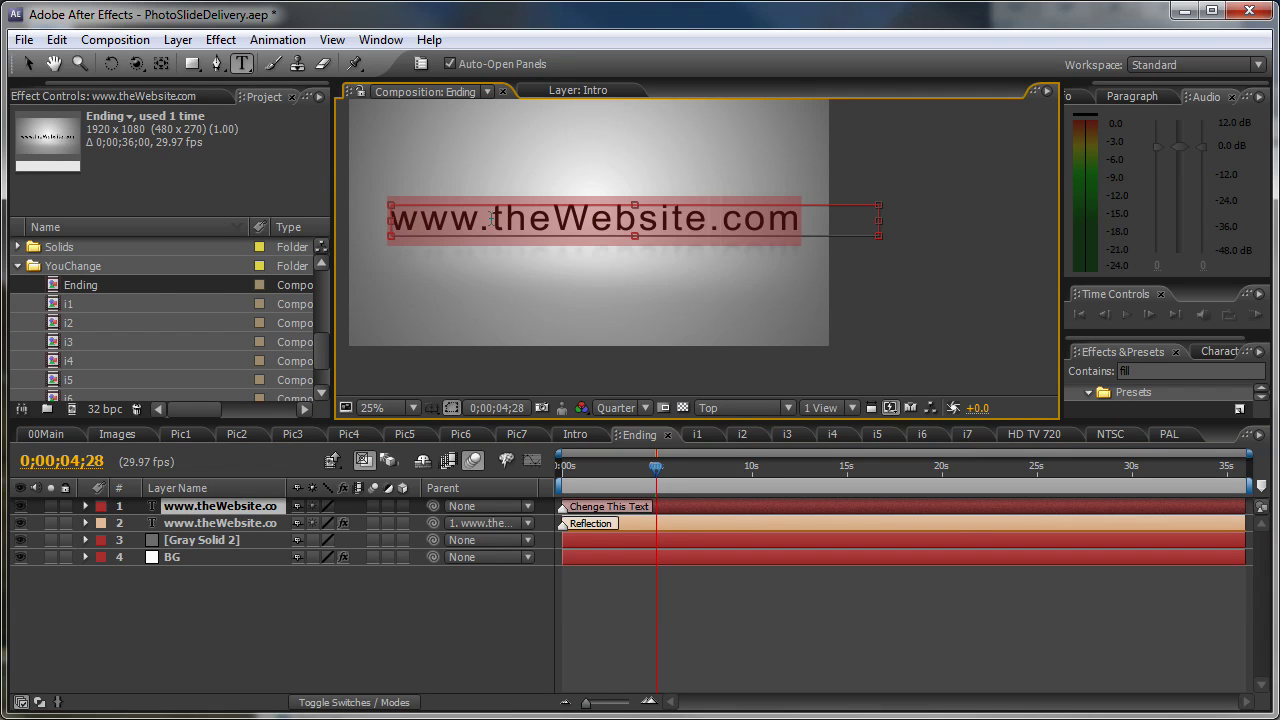
left_click_drag(494, 218, 699, 205)
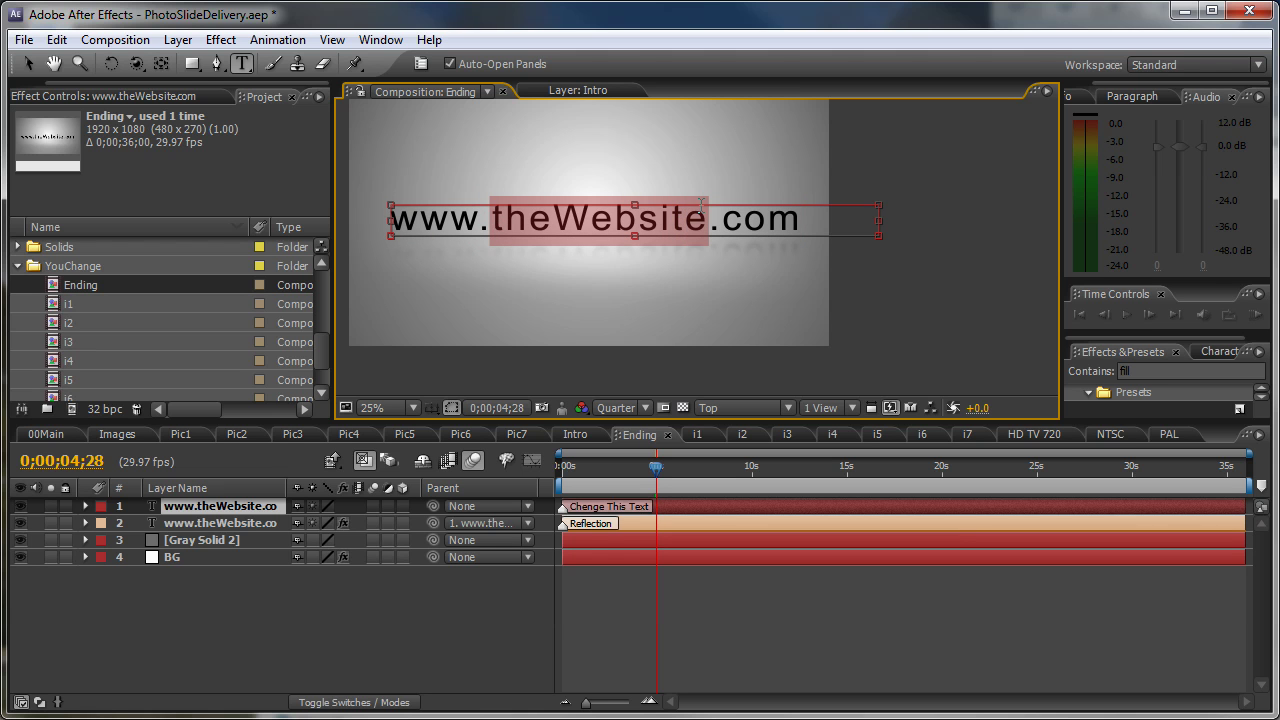
type("you")
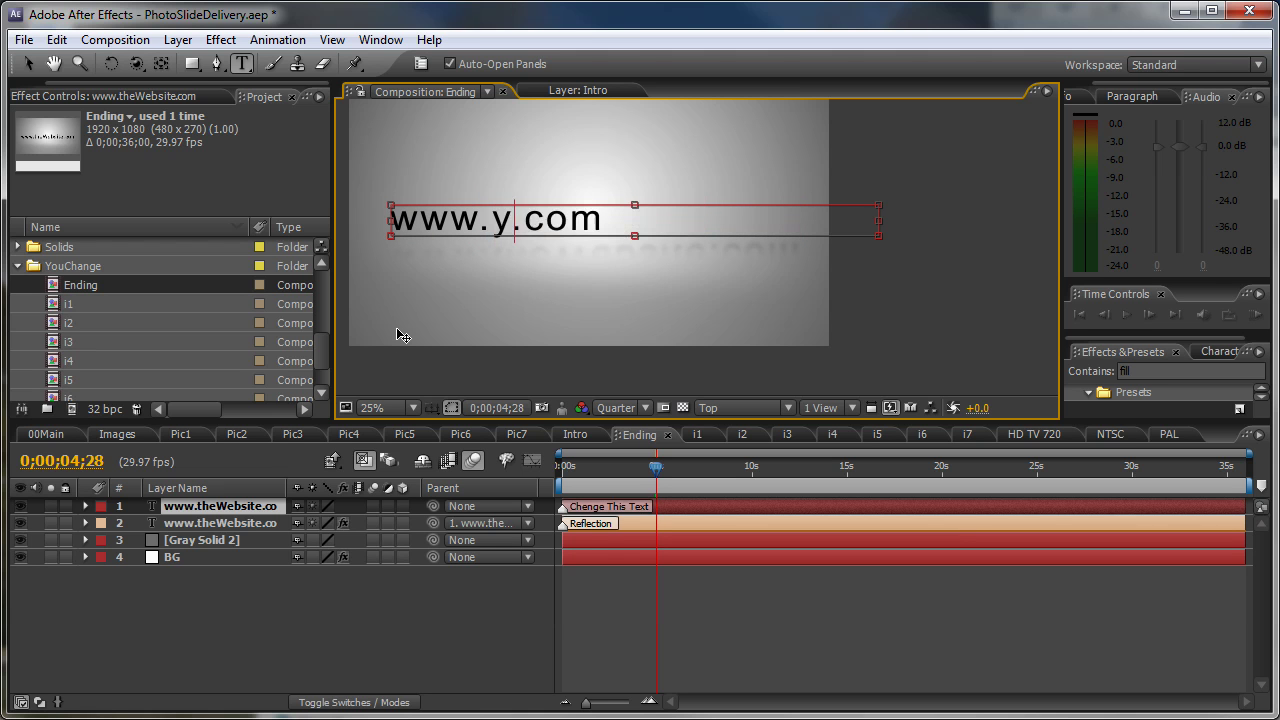
type("site")
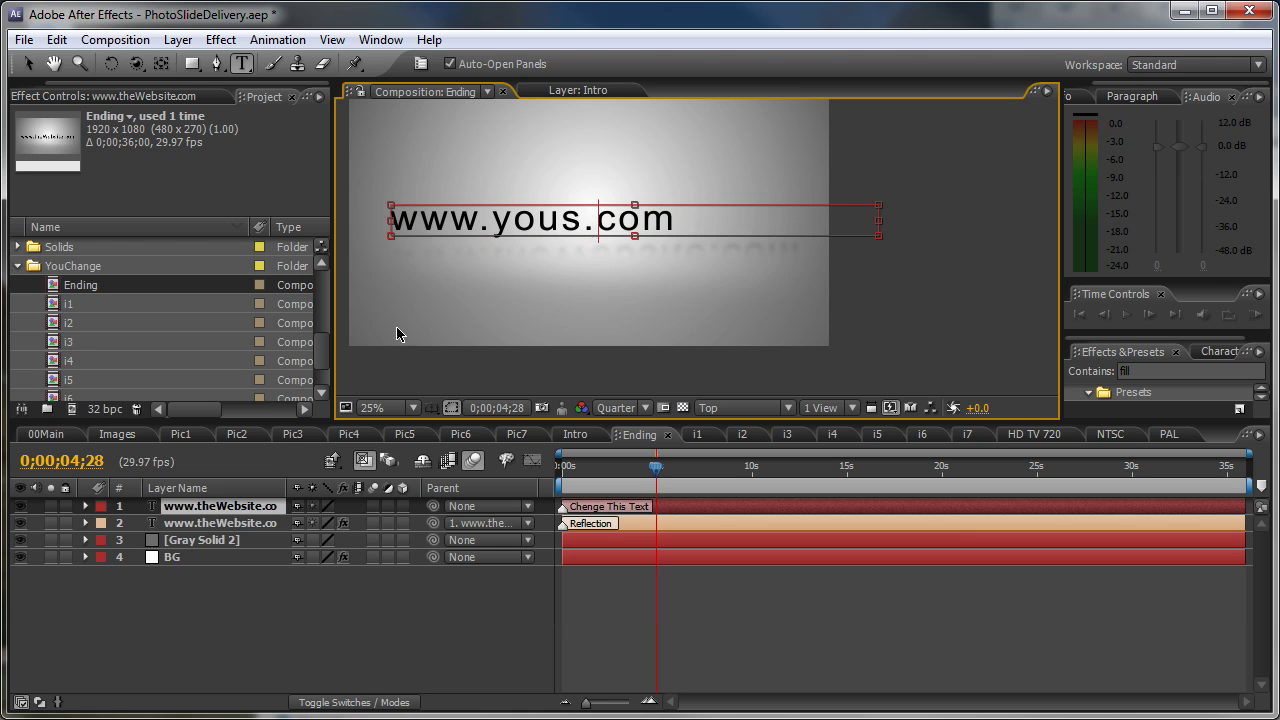
key("KP_Enter")
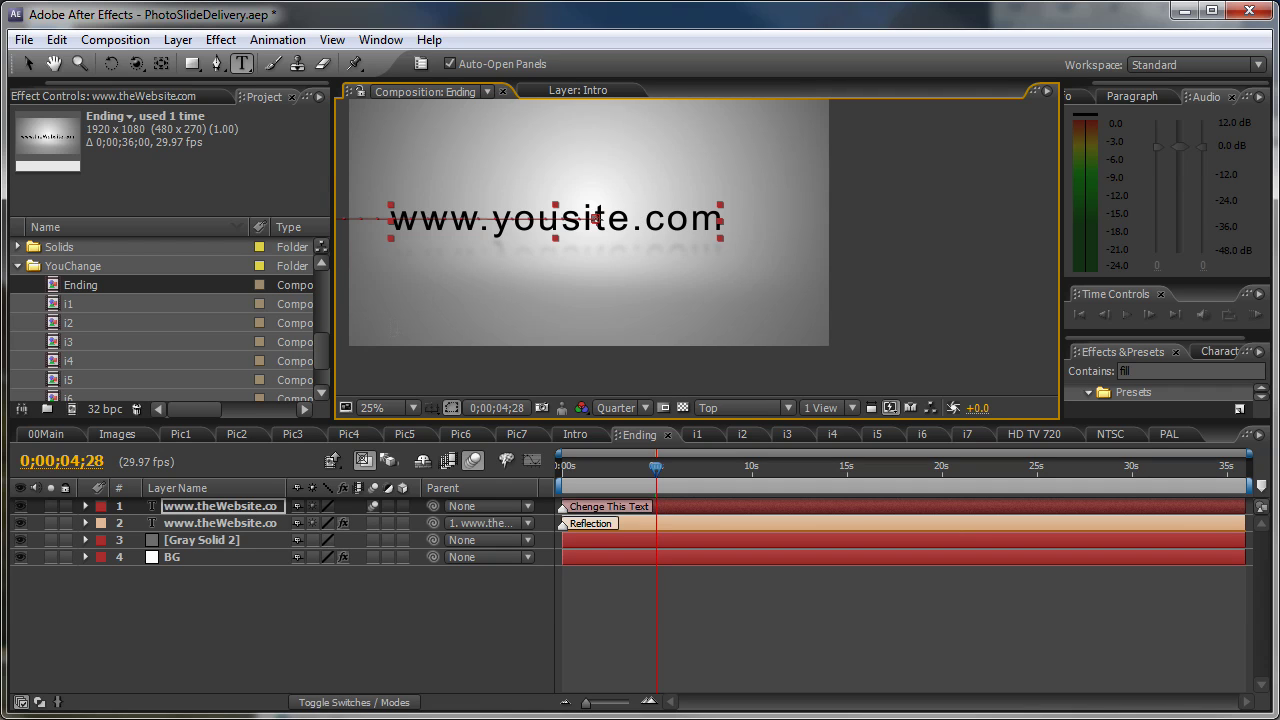
left_click(565, 227)
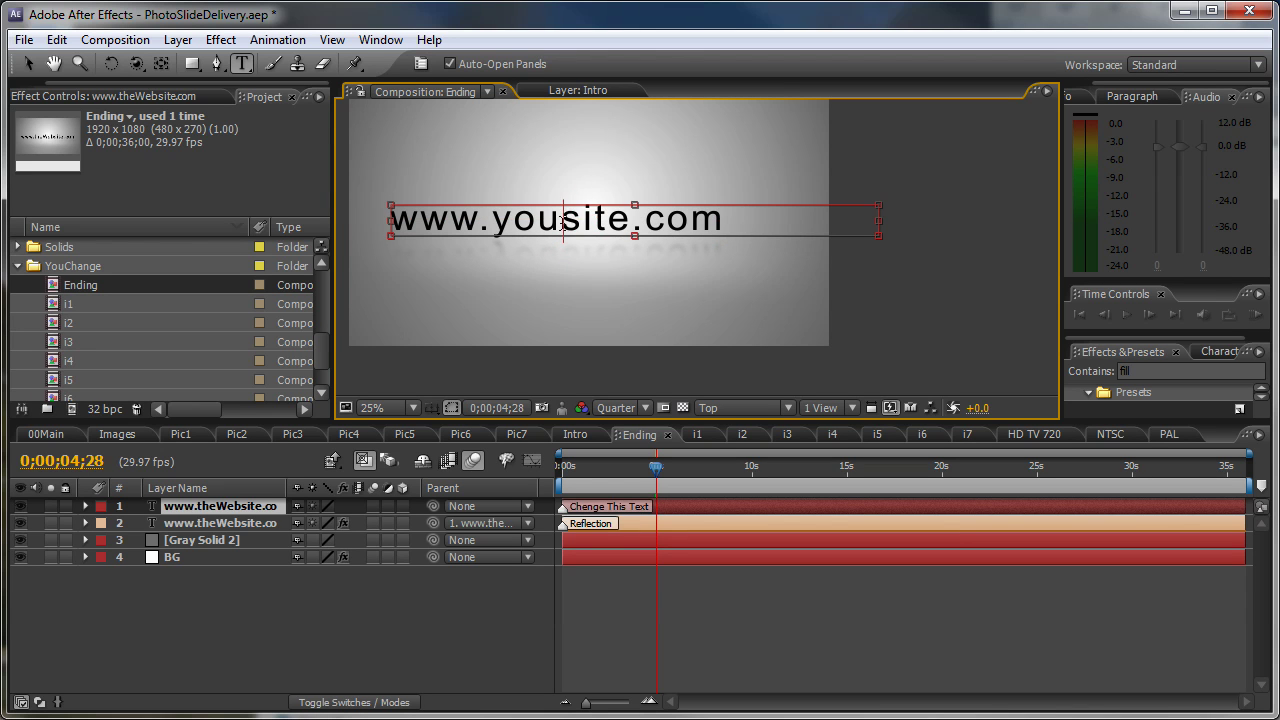
type("r")
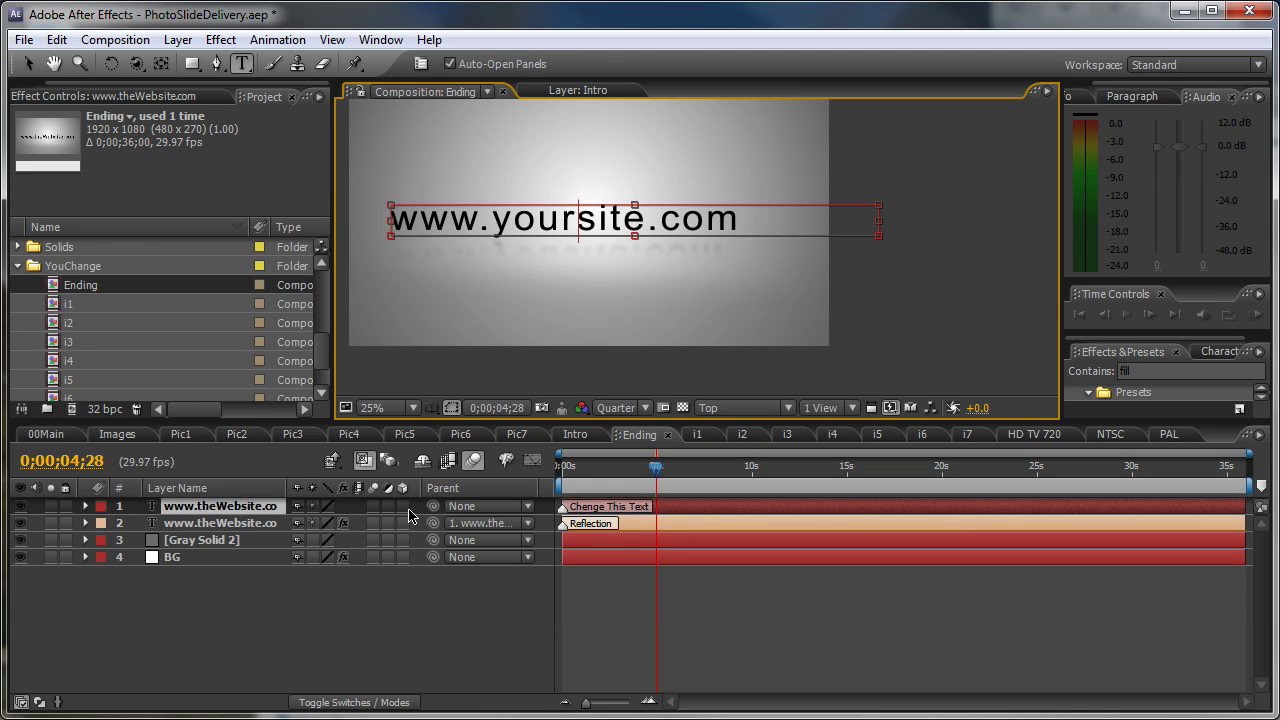
left_click(358, 614)
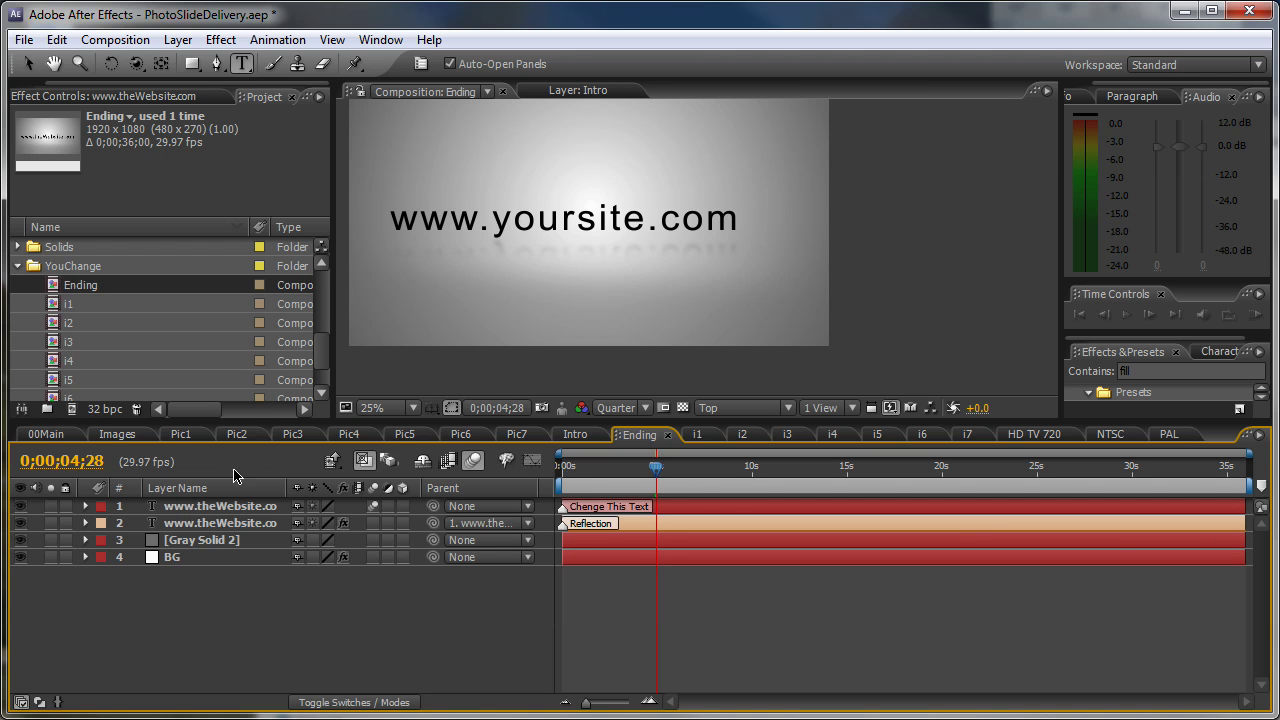
left_click(222, 524)
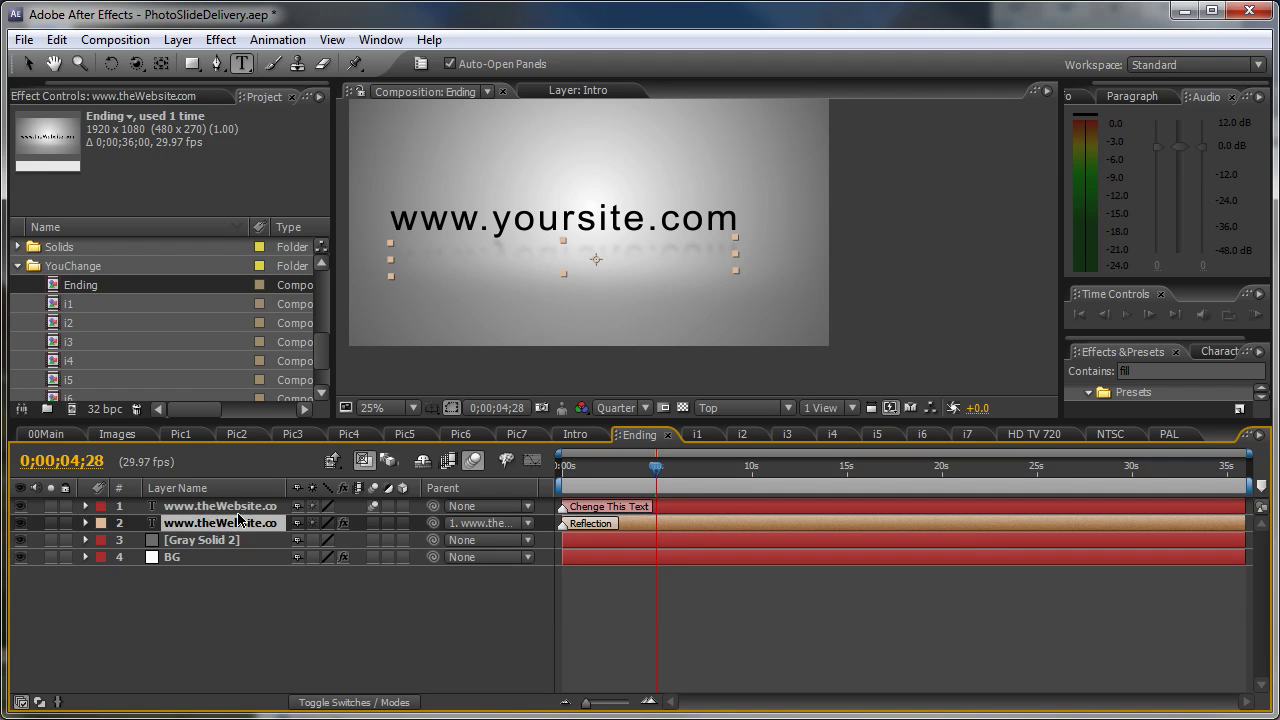
left_click(232, 616)
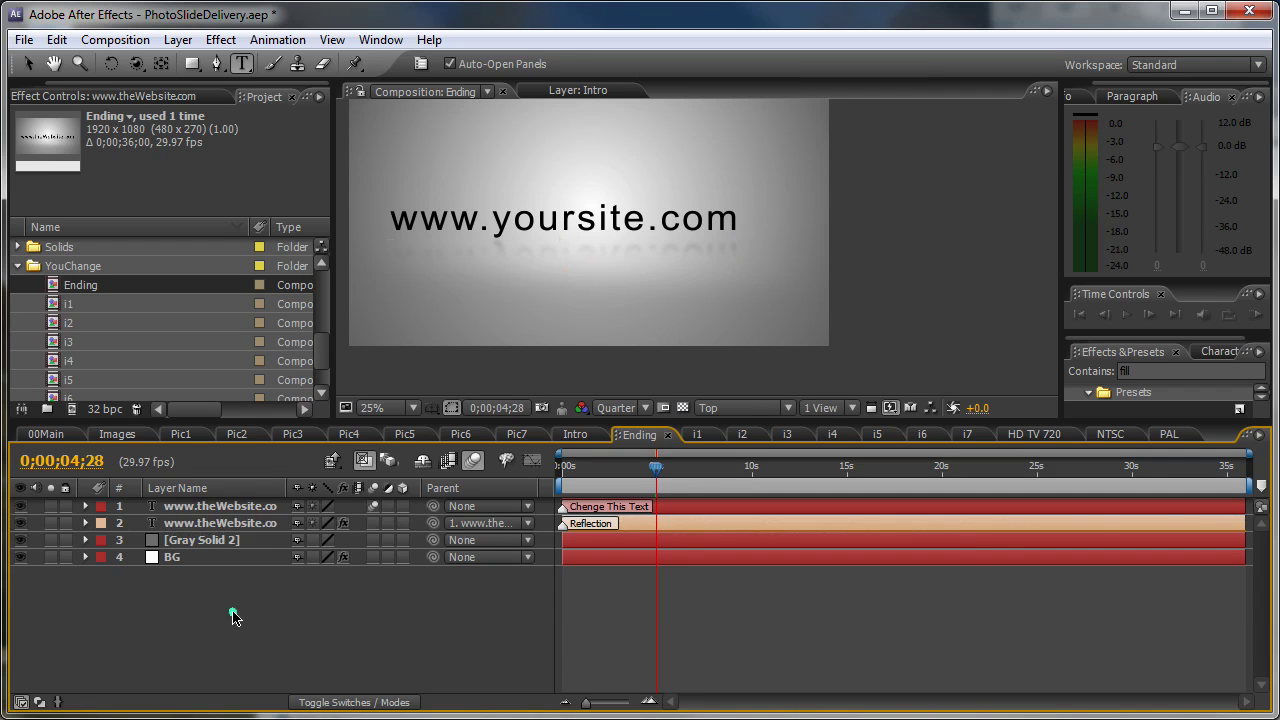
- Review 00Main around 13 seconds, return to the Selection tool and select i1 in the project
left_click(48, 434)
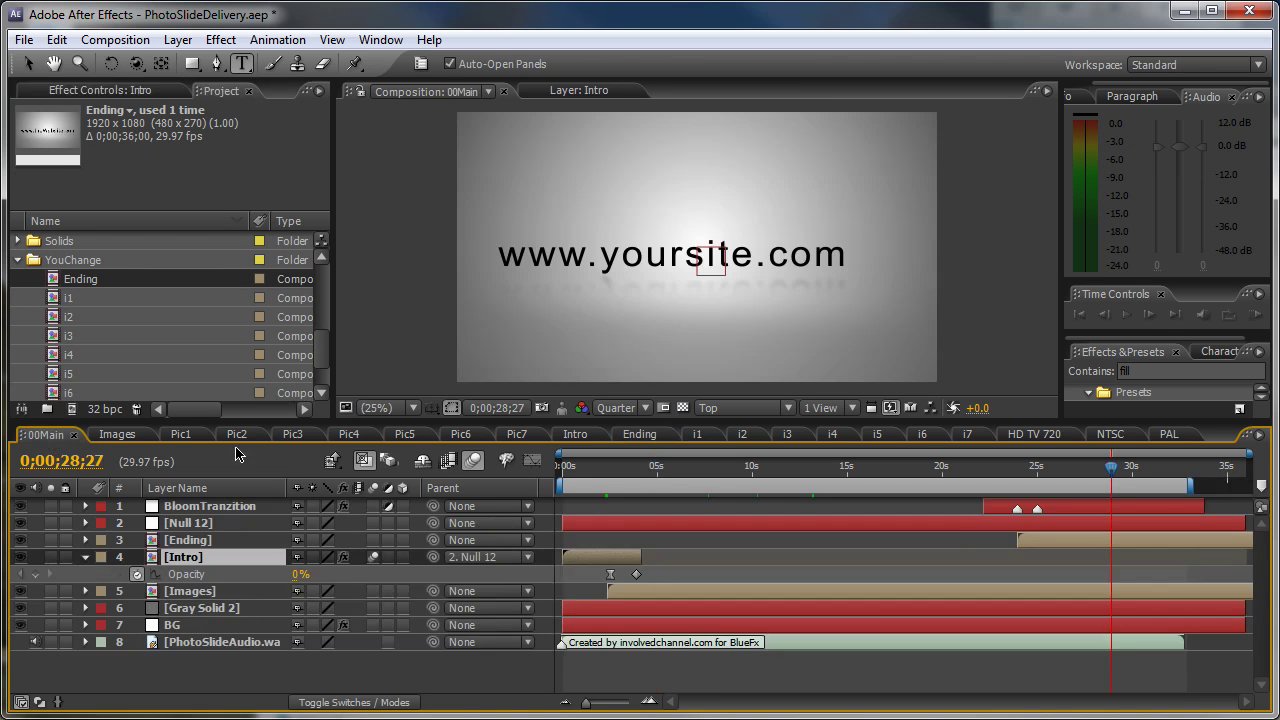
mouse_move(713, 478)
left_mouse_down()
mouse_move(694, 472)
mouse_move(733, 468)
left_mouse_up()
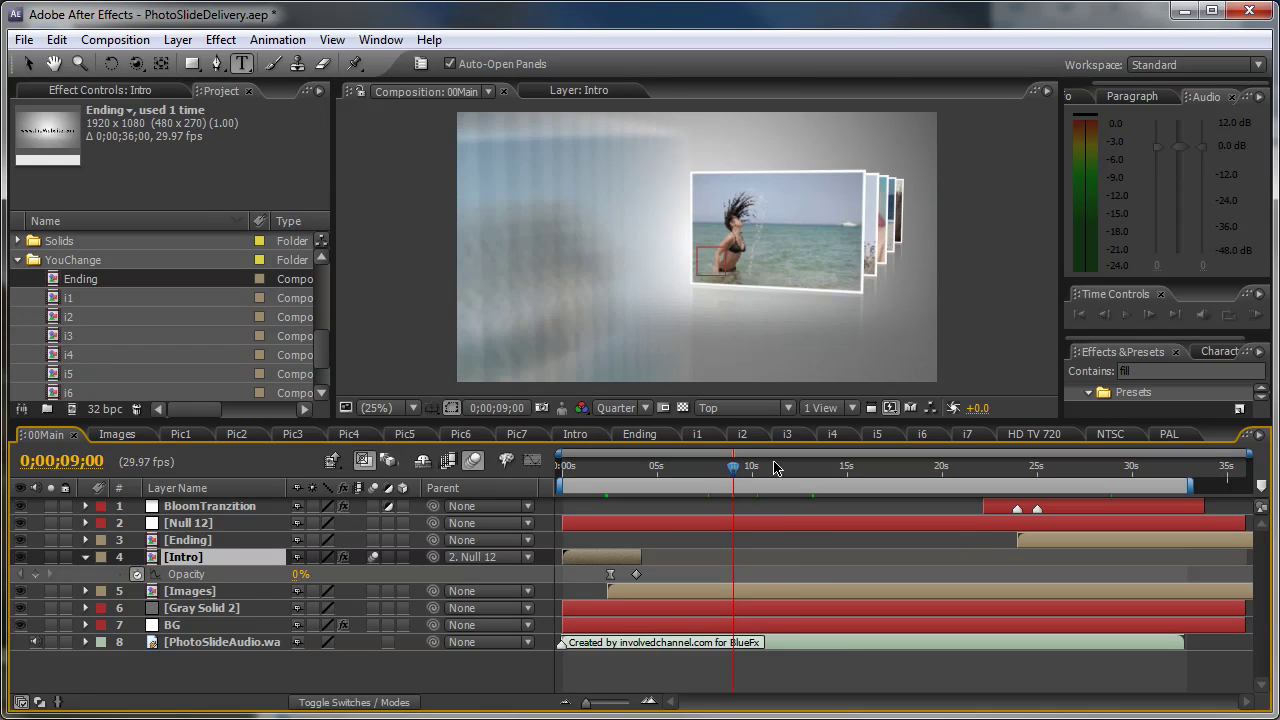
left_click(815, 470)
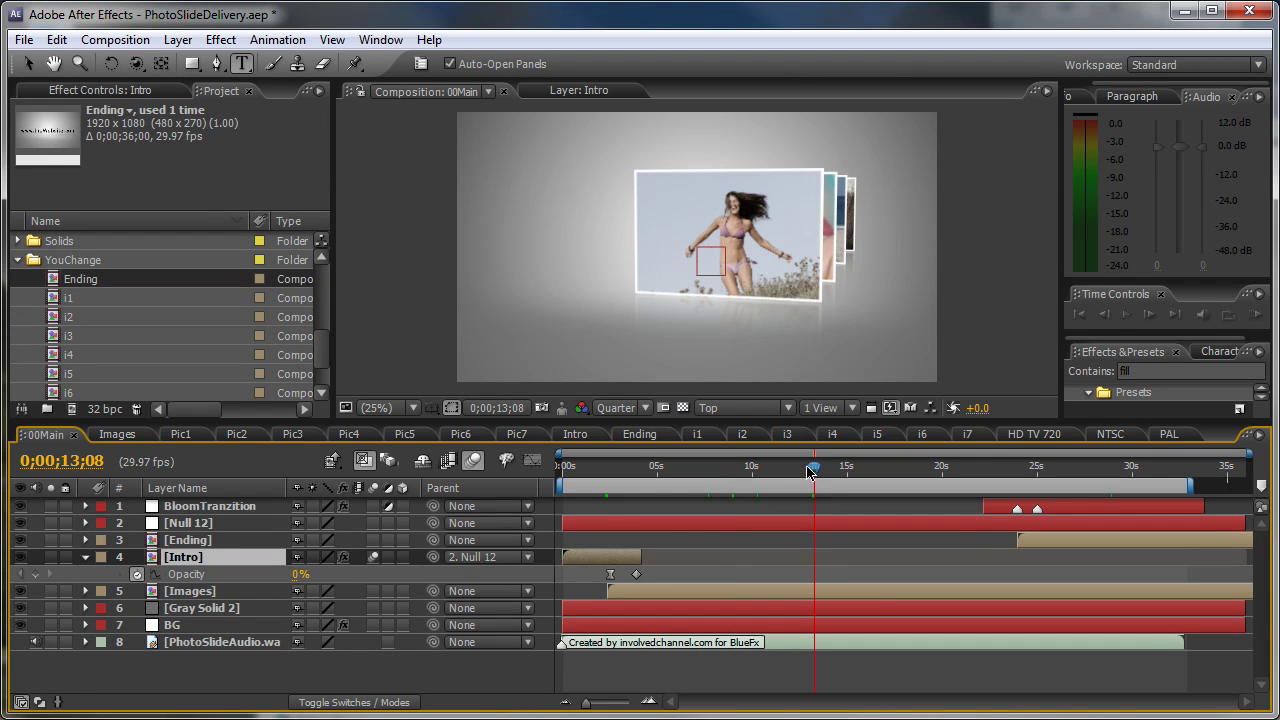
key("v")
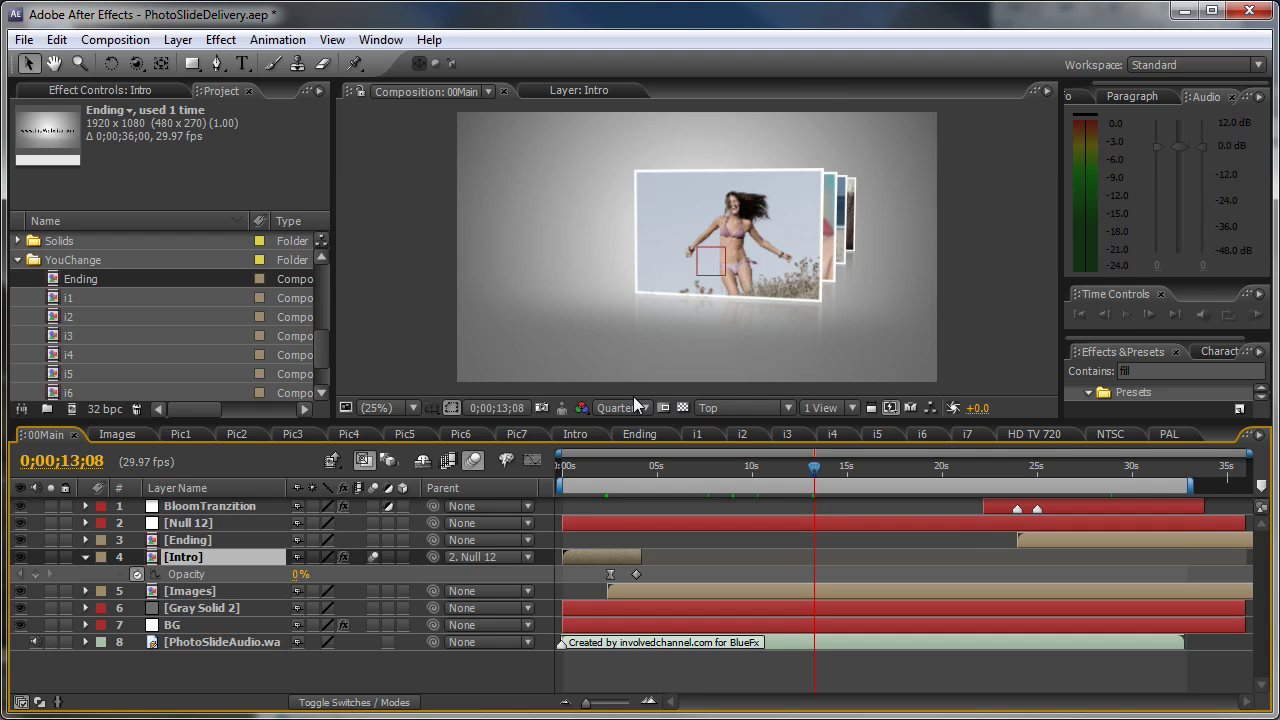
left_click(66, 303)
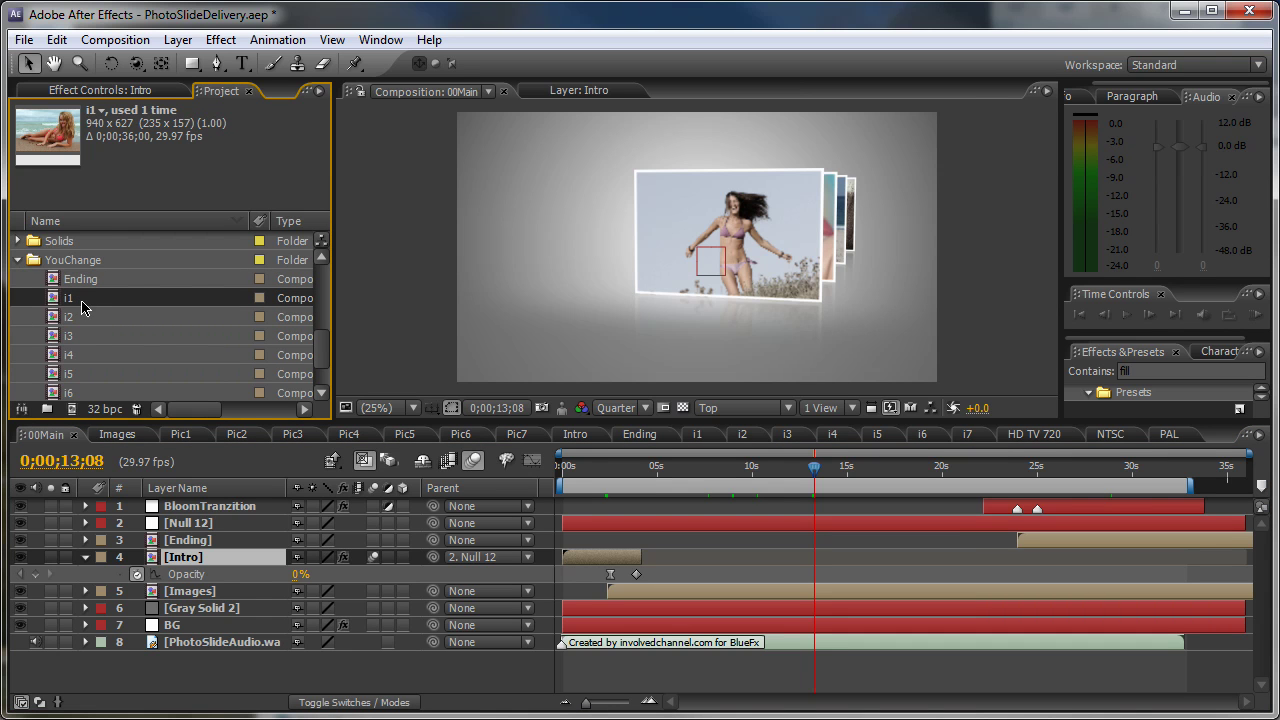
- Open Pic1 via i1's flowchart and switch off Adjustment Layer 1's Hue/Saturation −55 desaturation
double_click(82, 301)
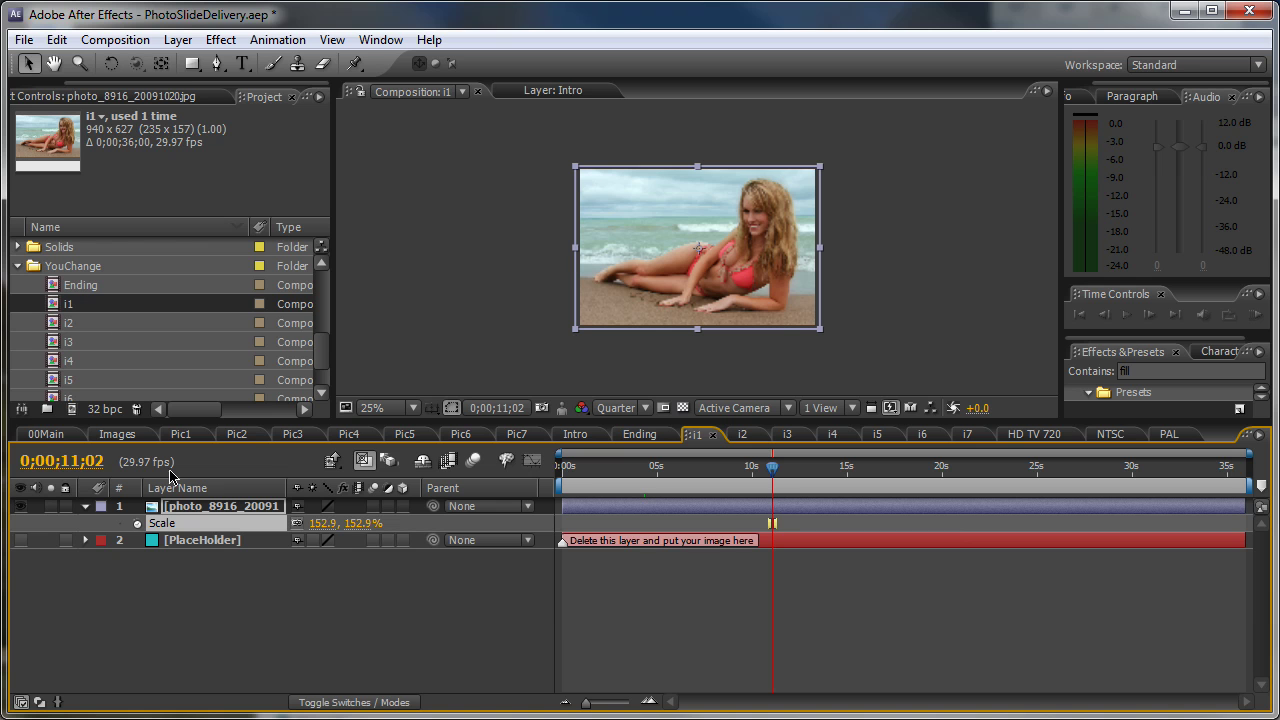
left_click(331, 463)
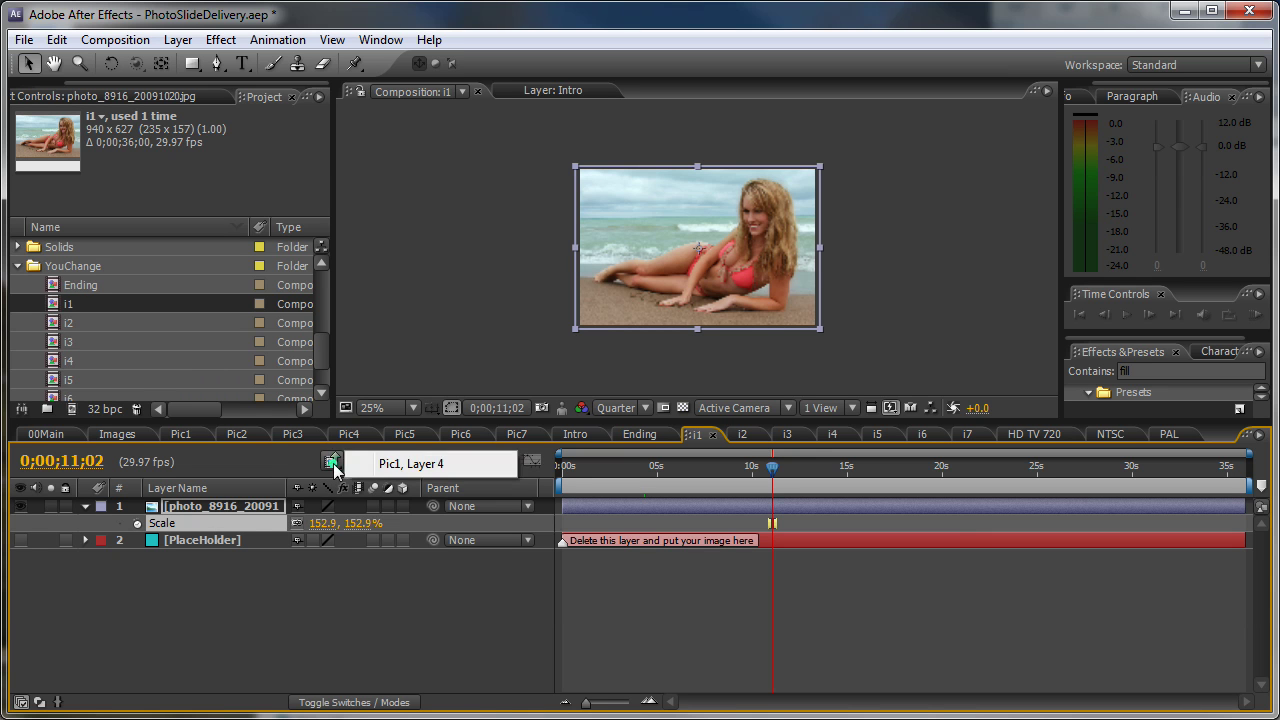
left_click(391, 464)
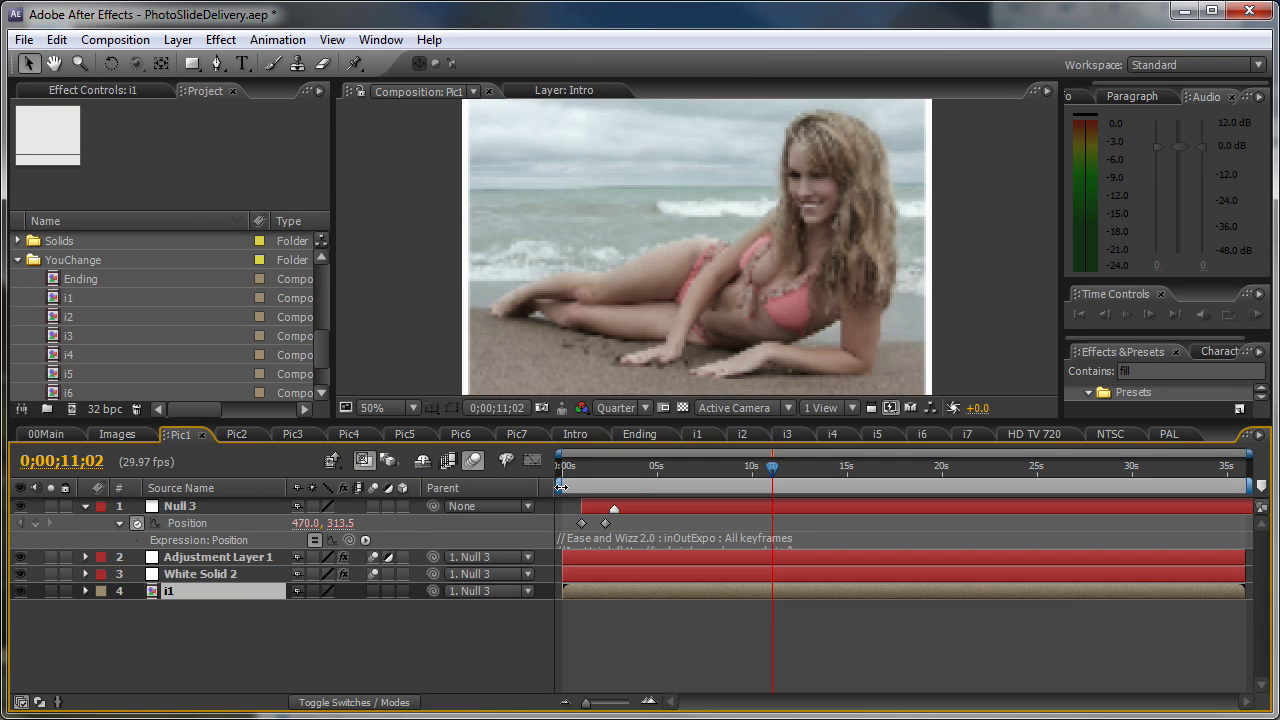
left_click_drag(580, 467, 659, 463)
left_click(222, 563)
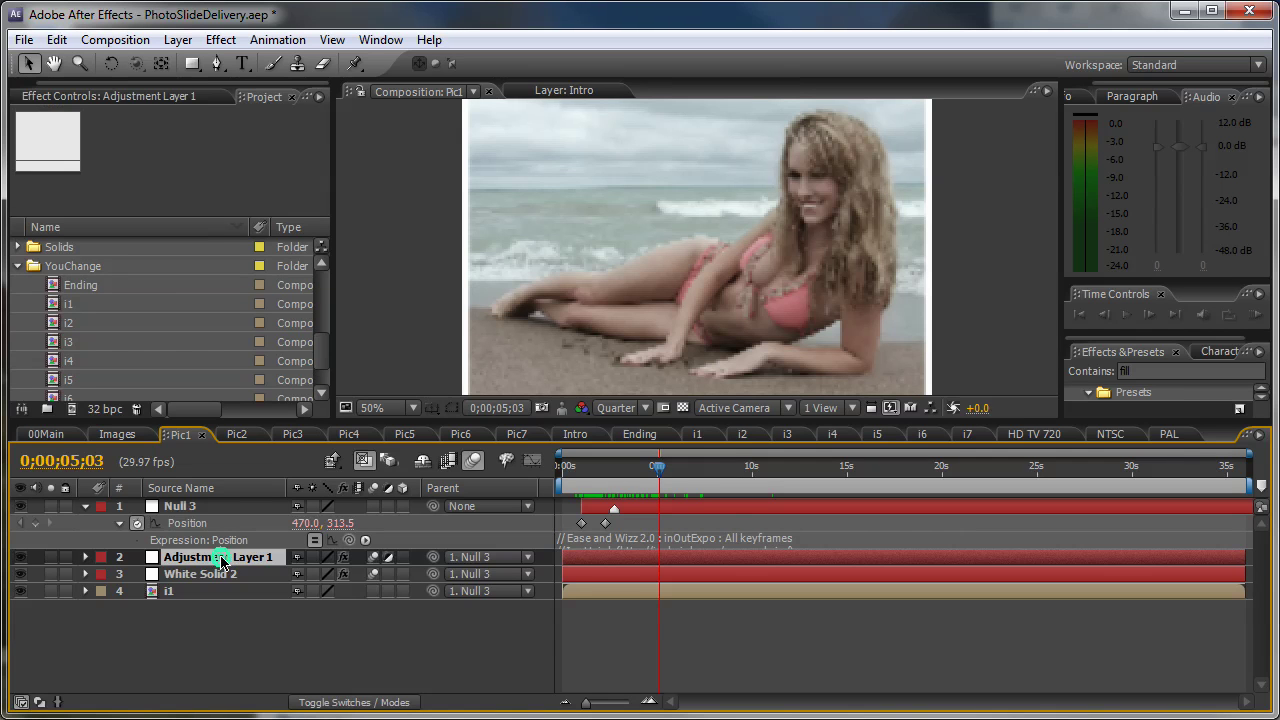
left_click(133, 100)
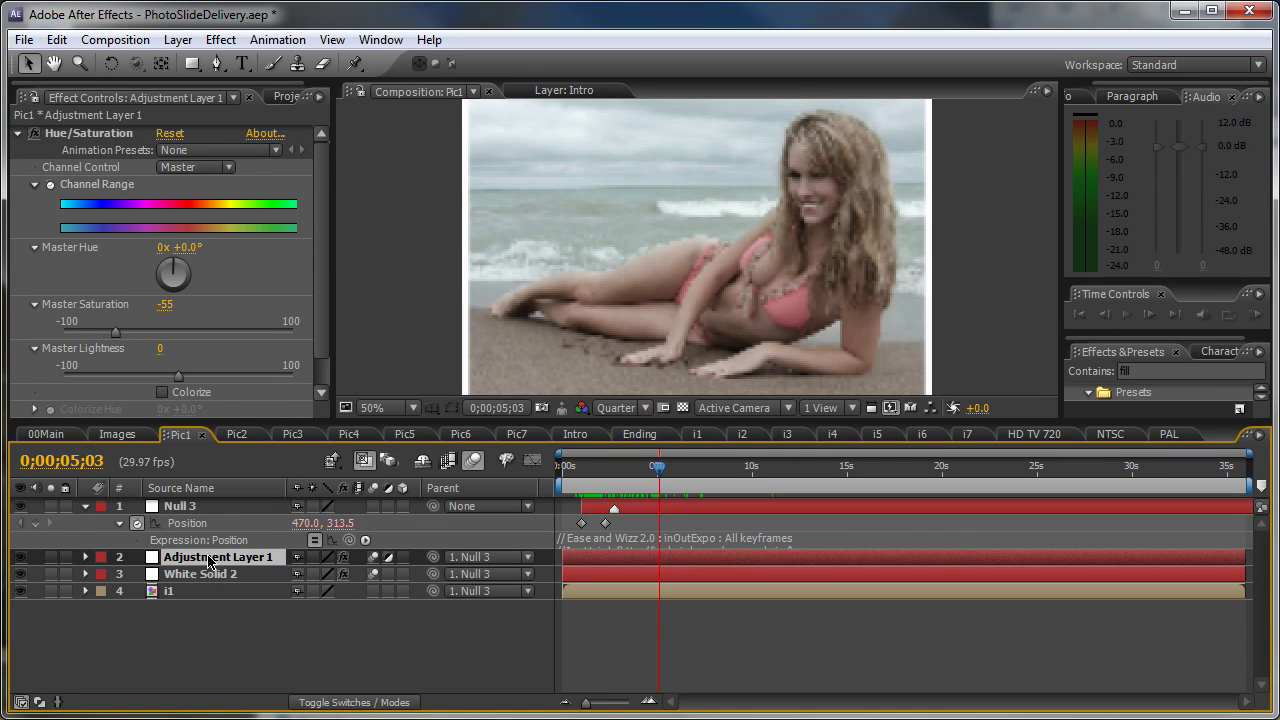
left_click(20, 560)
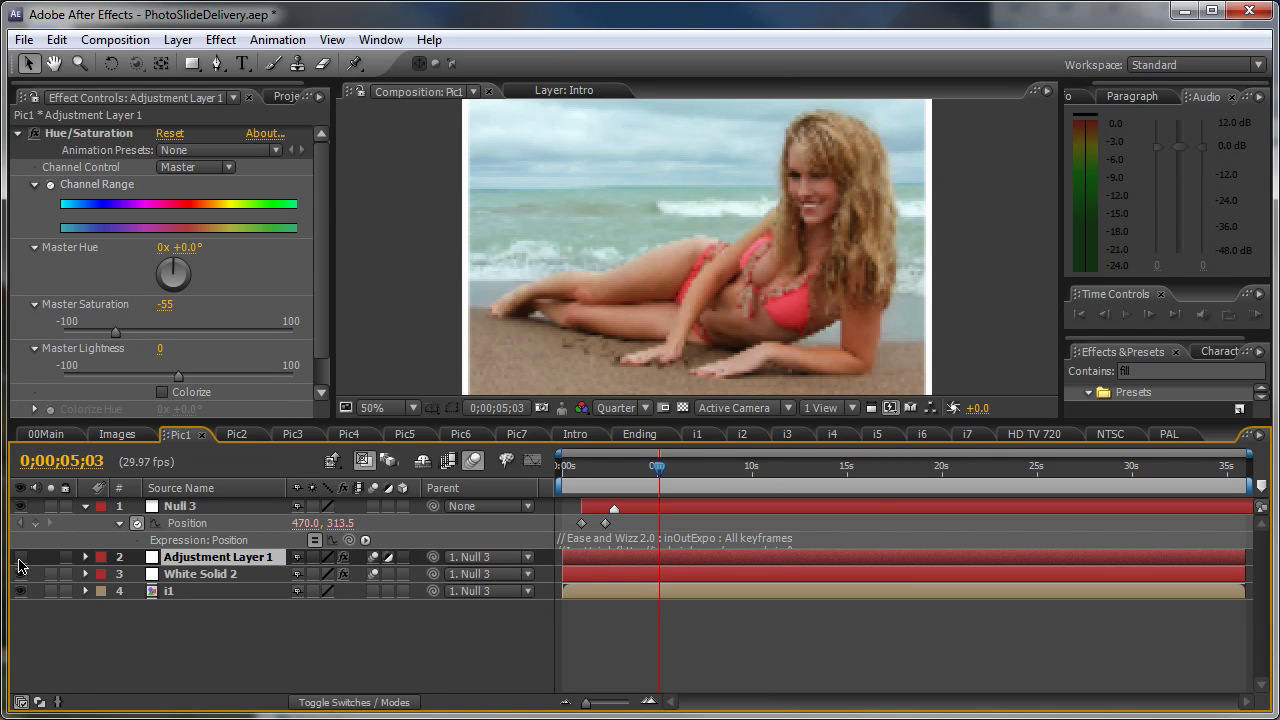
- Check the full-colour beach photo in 00Main, then expand OtherRezolutions to list HD TV 720, NTSC and PAL
left_click(48, 435)
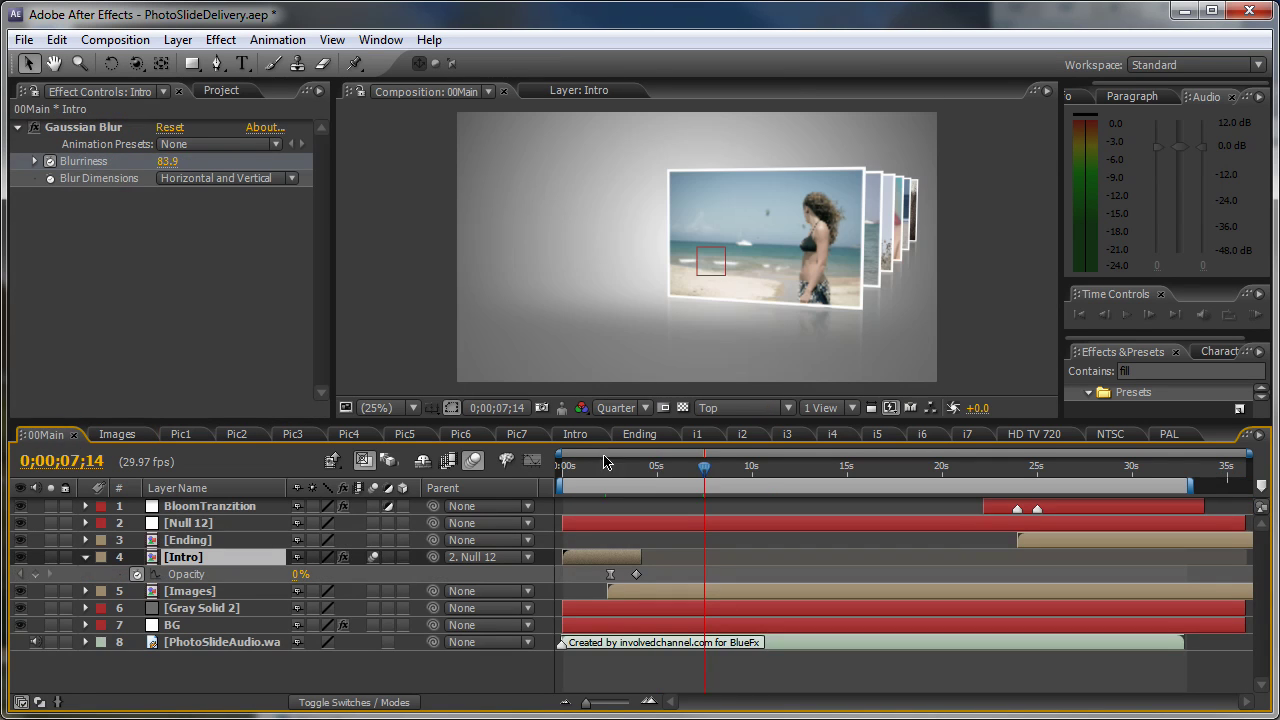
left_click_drag(632, 466, 651, 467)
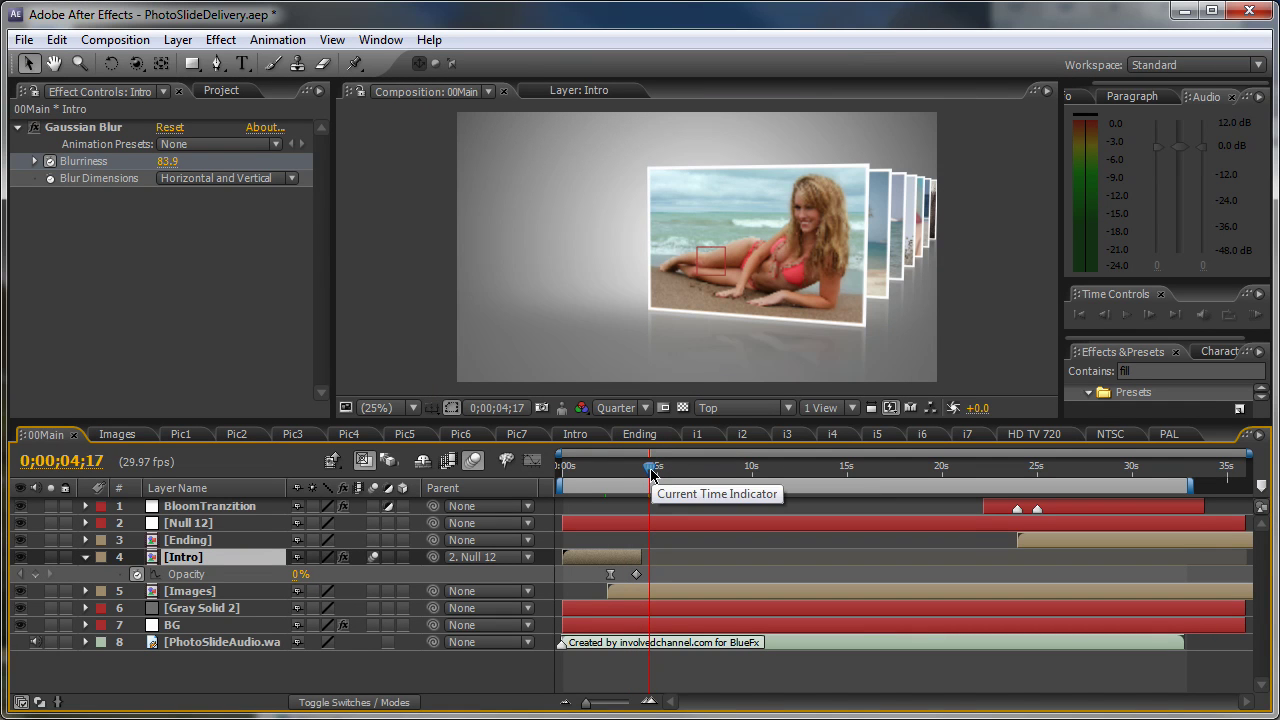
left_click(223, 95)
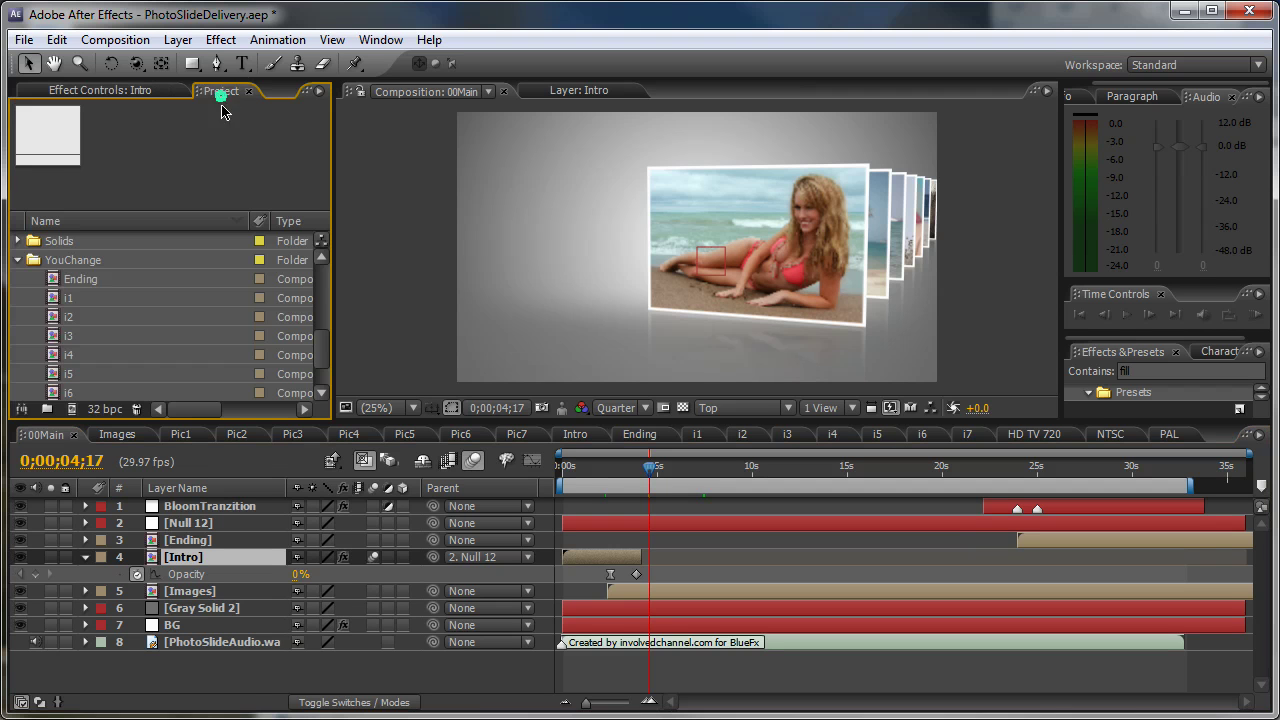
left_click_drag(325, 346, 326, 273)
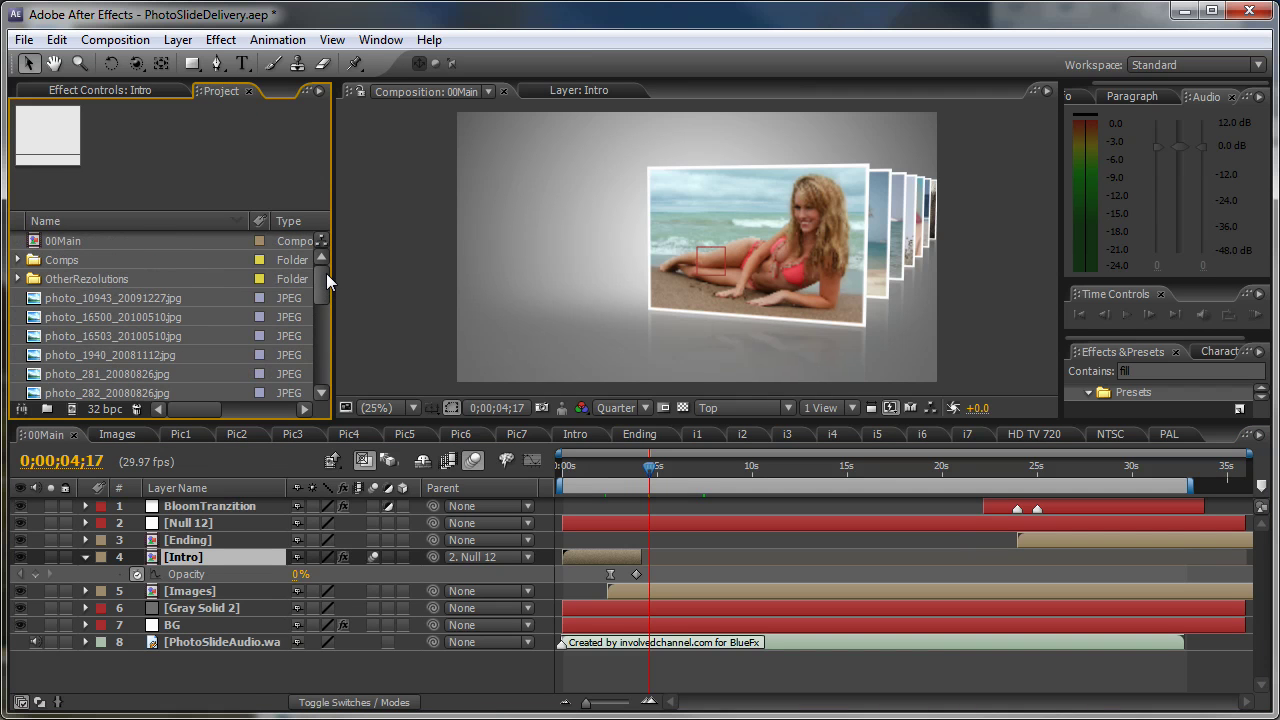
left_click(17, 280)
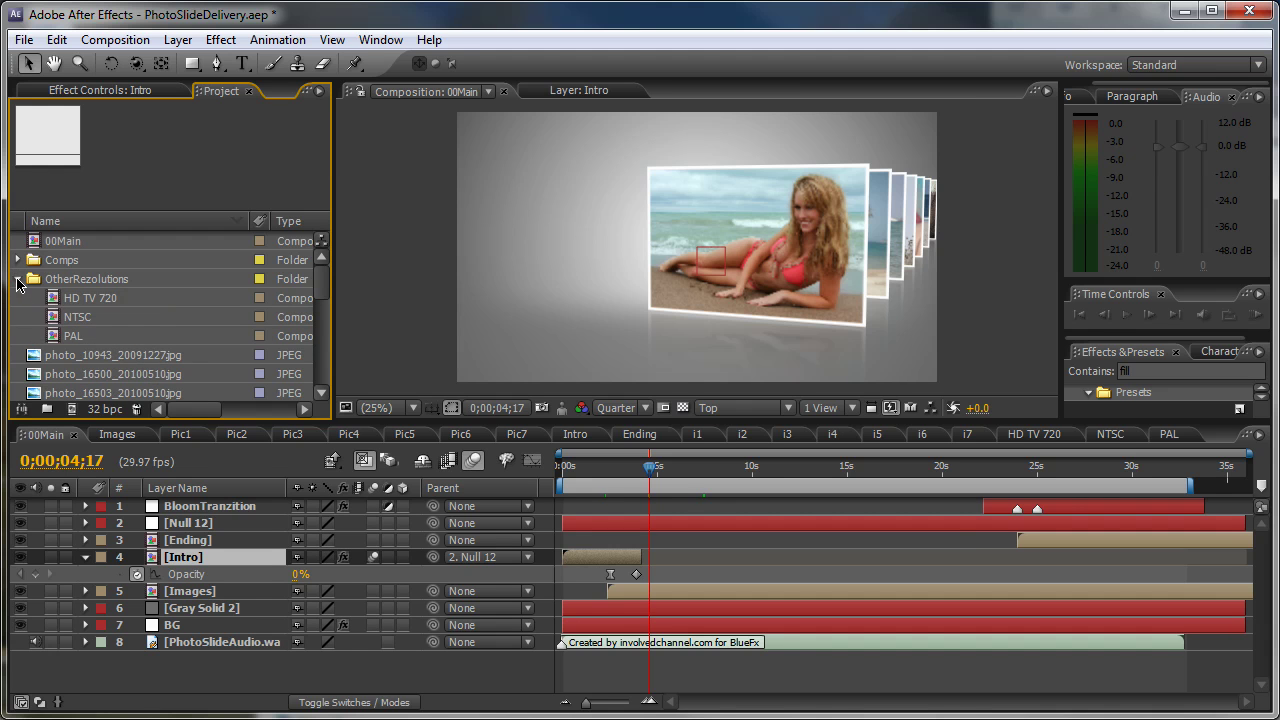
- Open the Pic2 and Pic3 compositions and switch off their desaturating Adjustment Layer 1
left_click(17, 278)
left_click(17, 261)
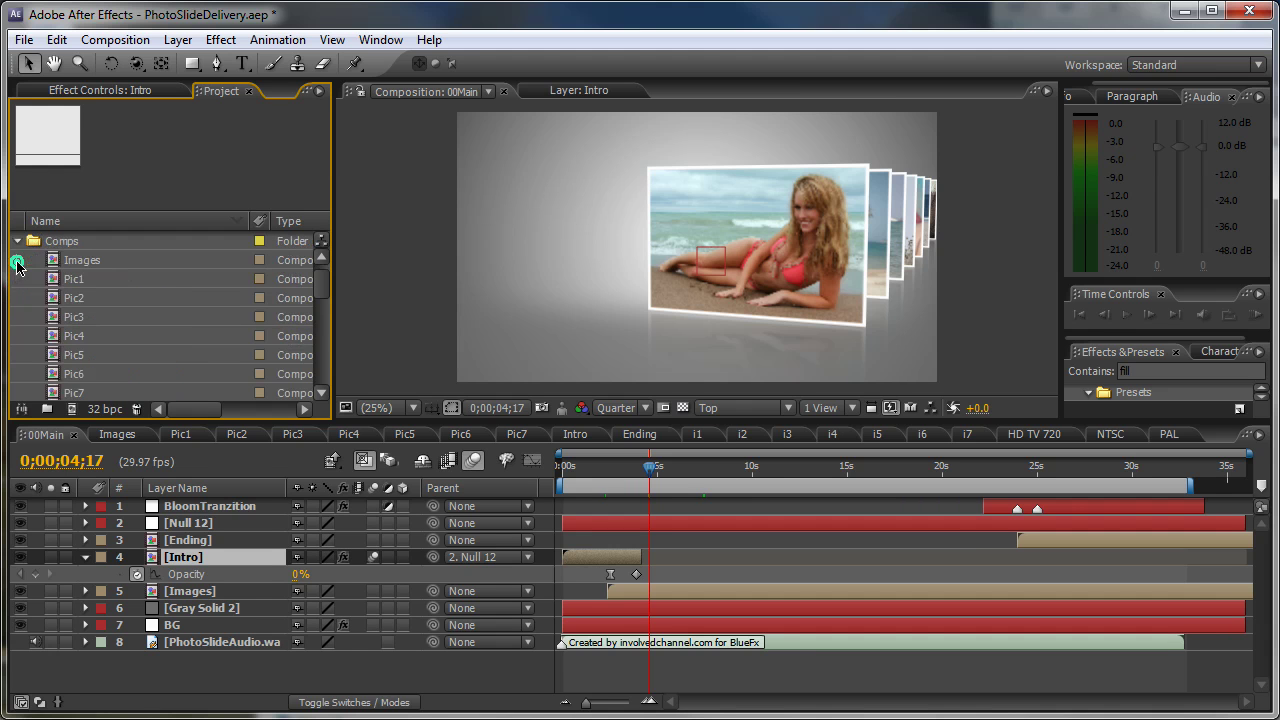
left_click(75, 283)
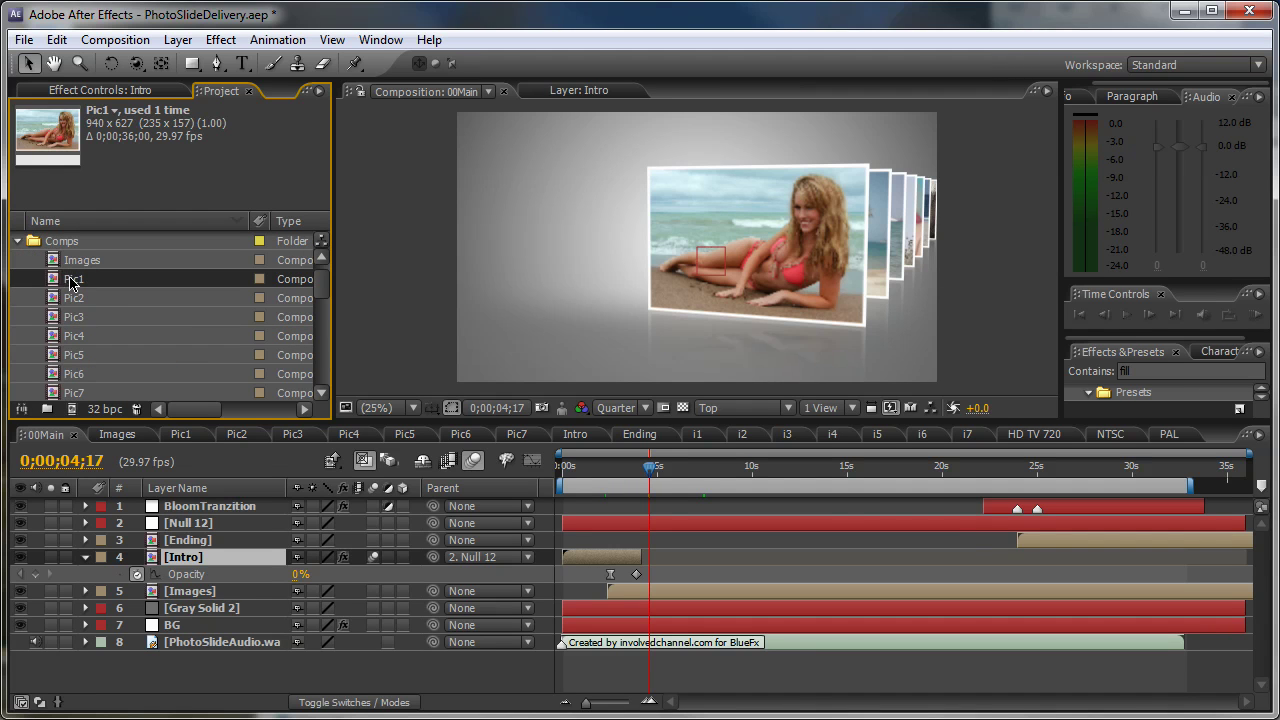
double_click(79, 299)
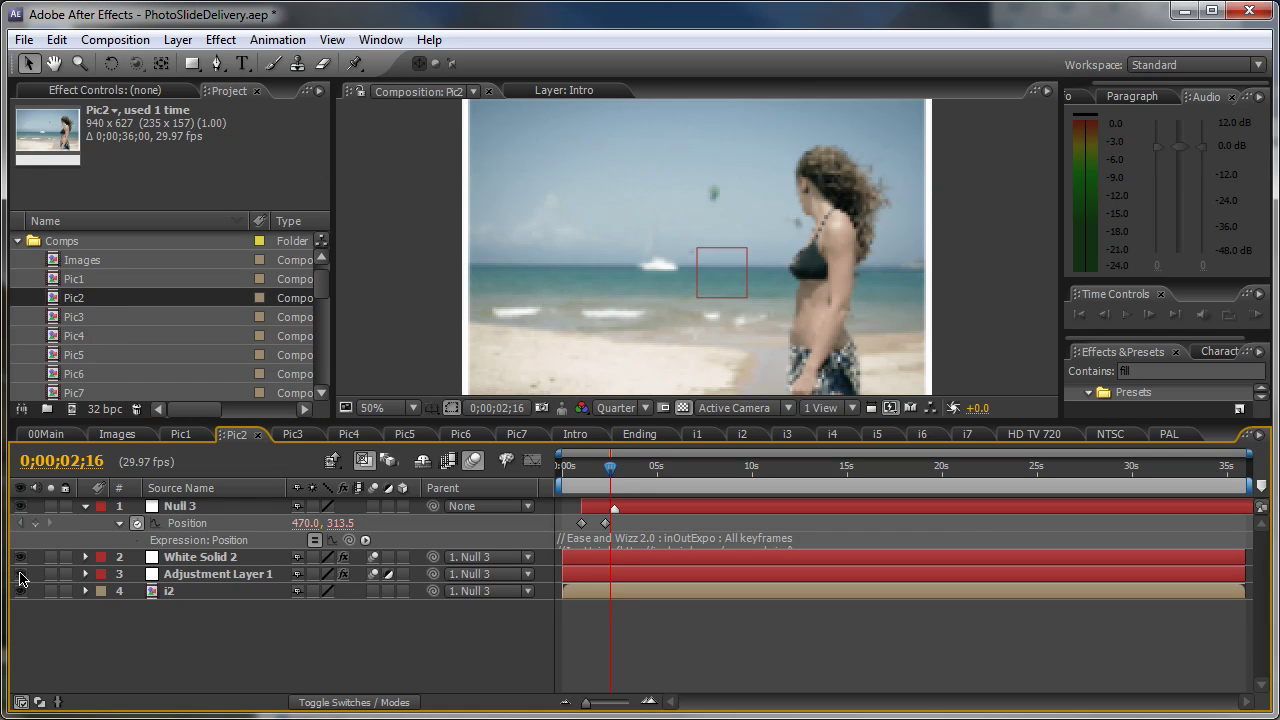
left_click(20, 574)
left_click(78, 317)
double_click(78, 317)
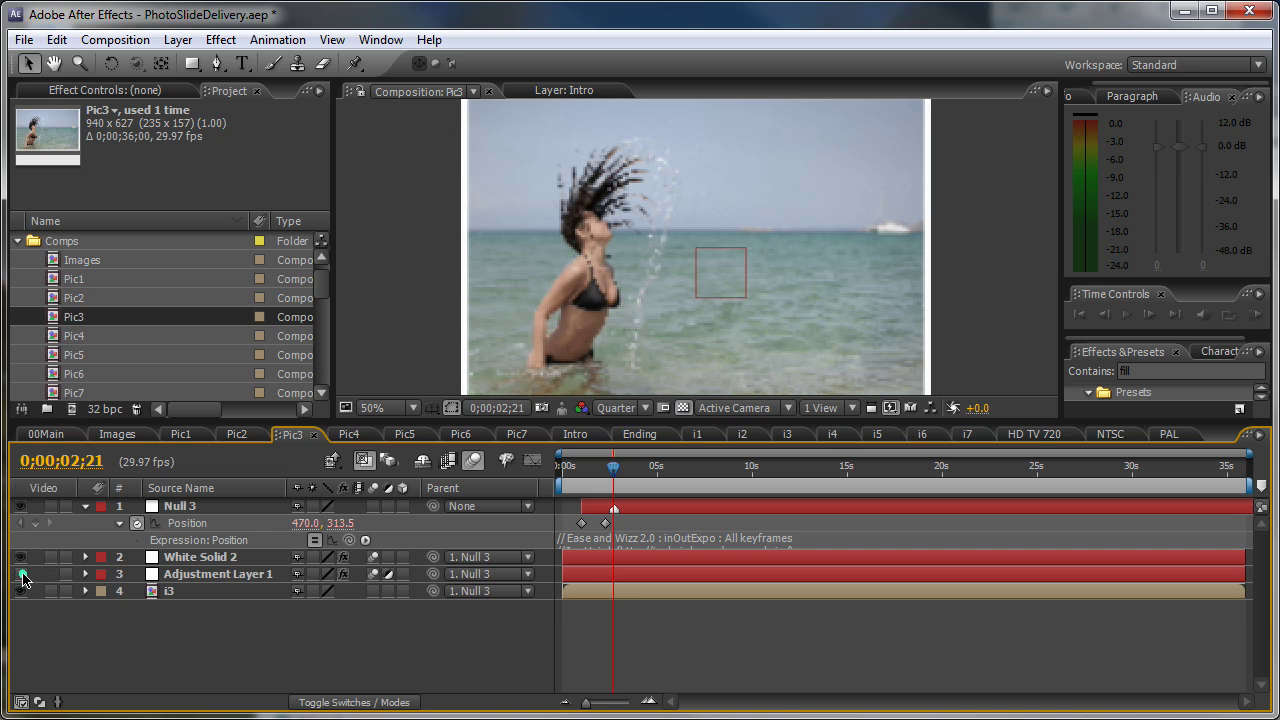
- Go back to 00Main and scrub its timeline forward to about 21 seconds
left_click(72, 336)
scroll(100, 352, "down", 1)
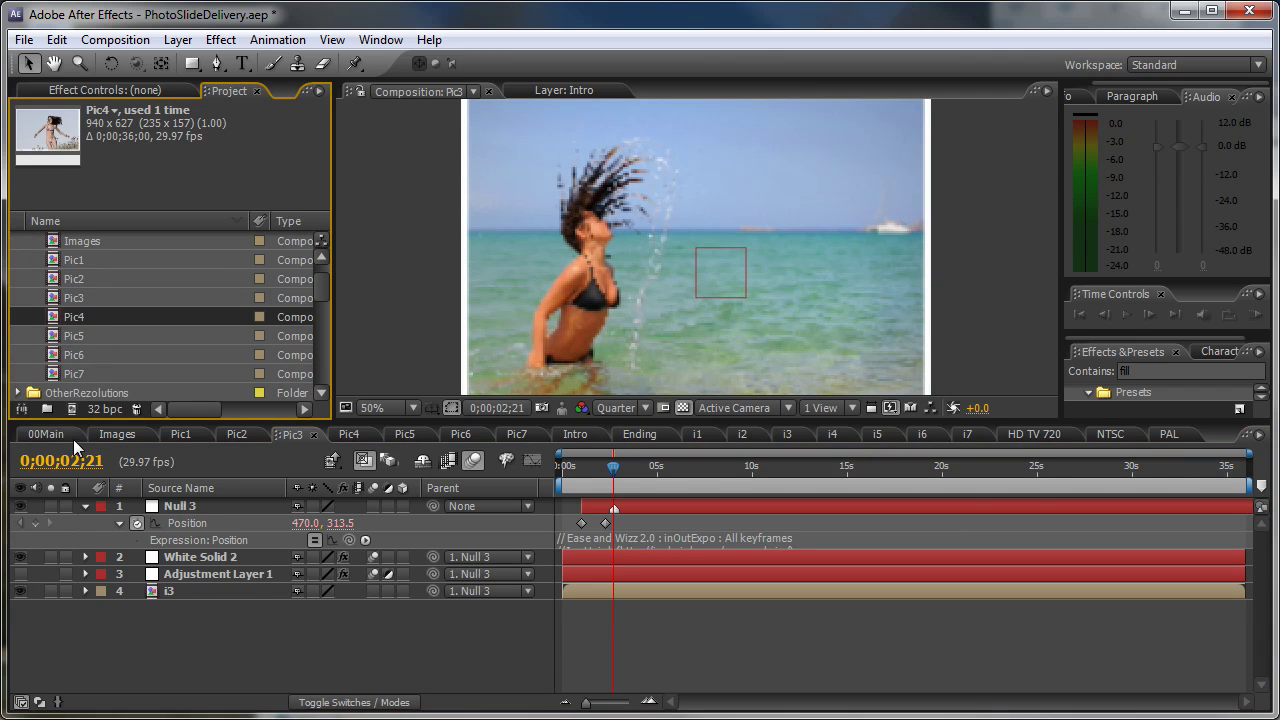
left_click(50, 434)
left_click_drag(645, 470, 729, 470)
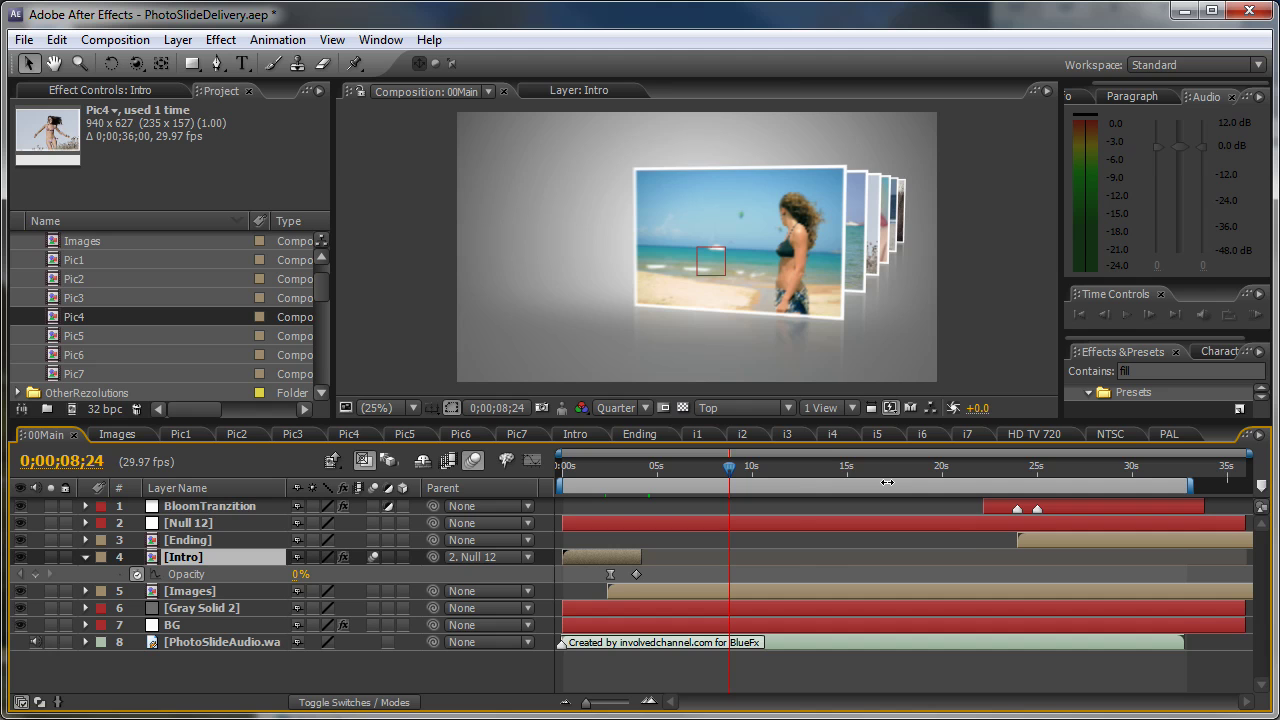
left_click(802, 470)
left_click_drag(853, 470, 961, 473)
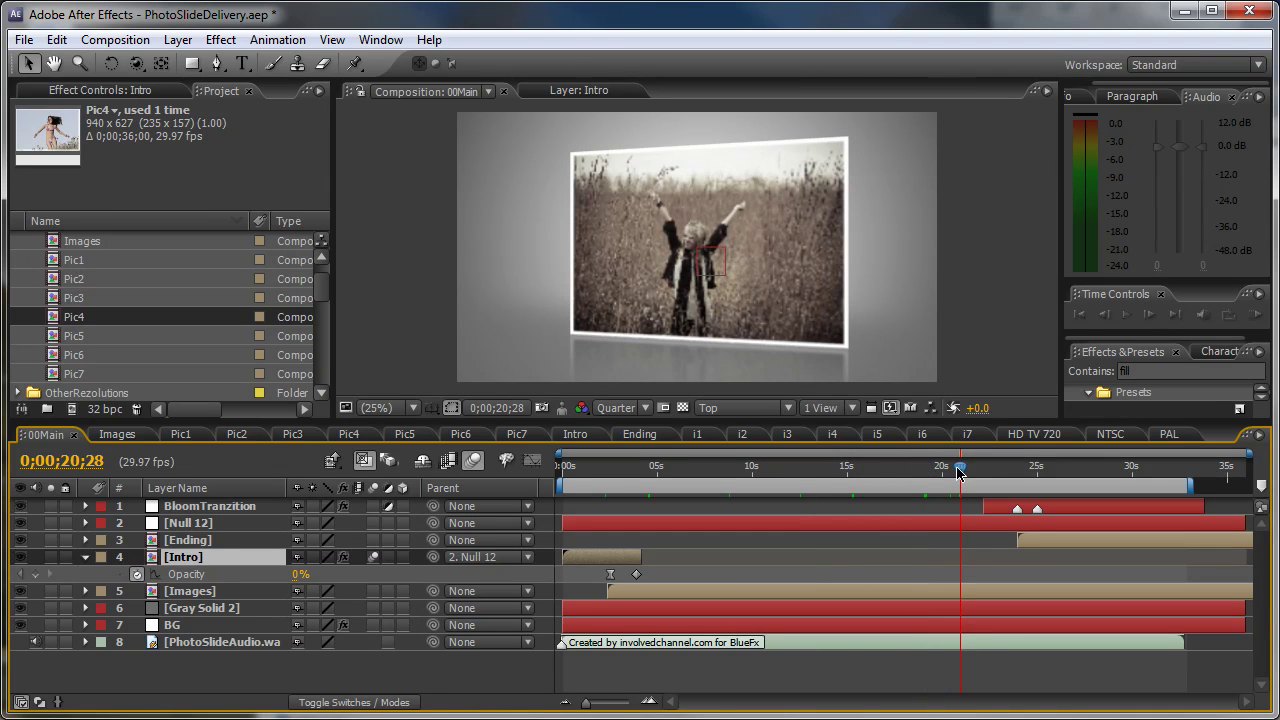
- Expand OtherRezolutions and compare the HD TV 720 and NTSC composition sizes
left_click(114, 40)
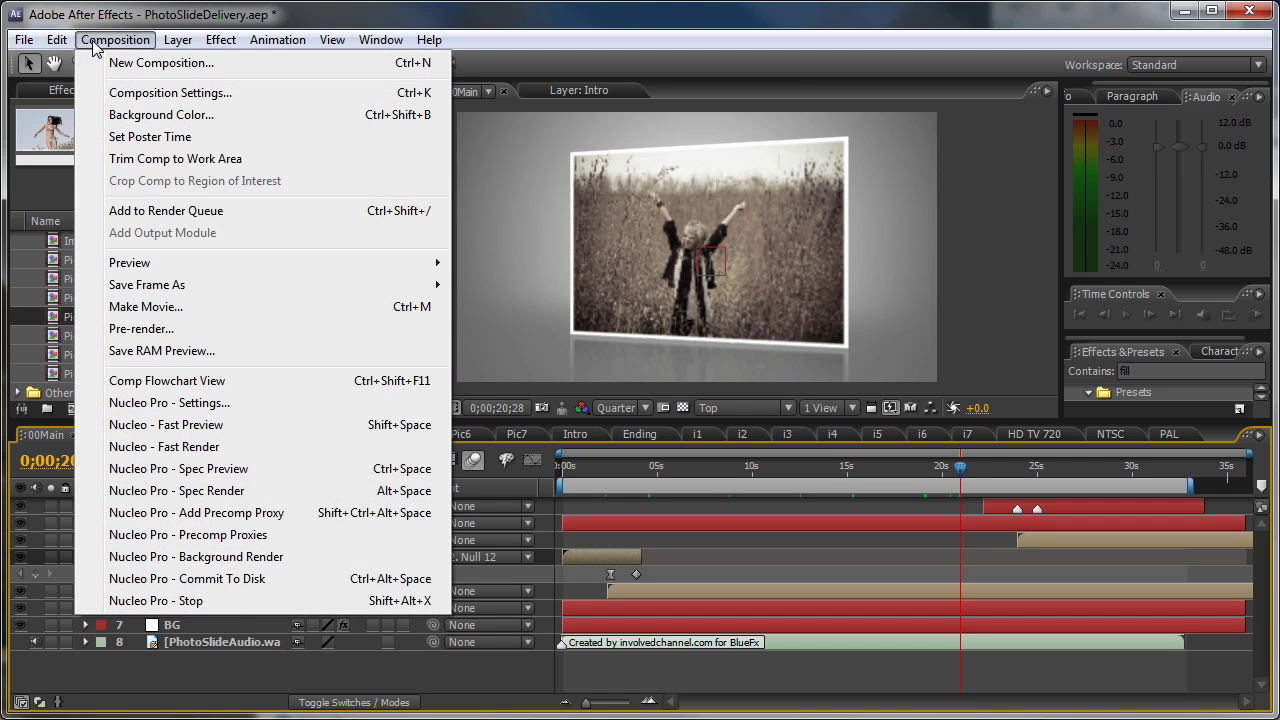
left_click(118, 22)
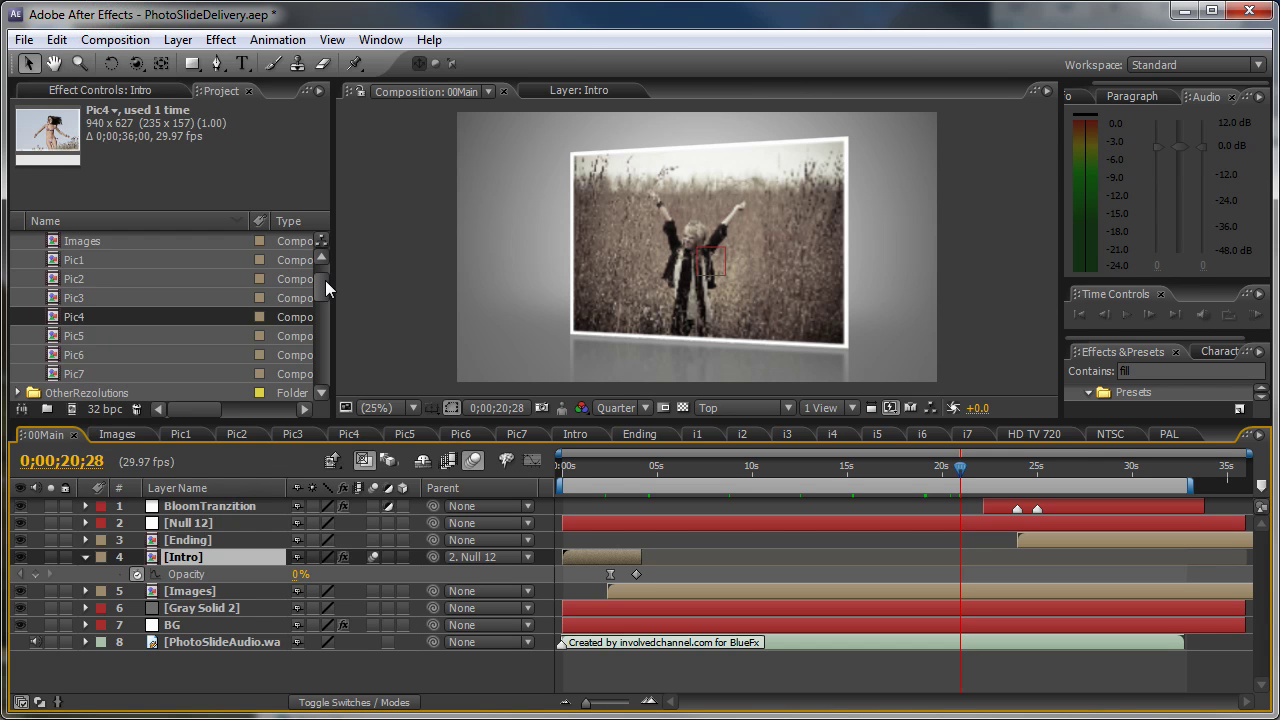
left_click_drag(325, 284, 323, 276)
left_click(17, 260)
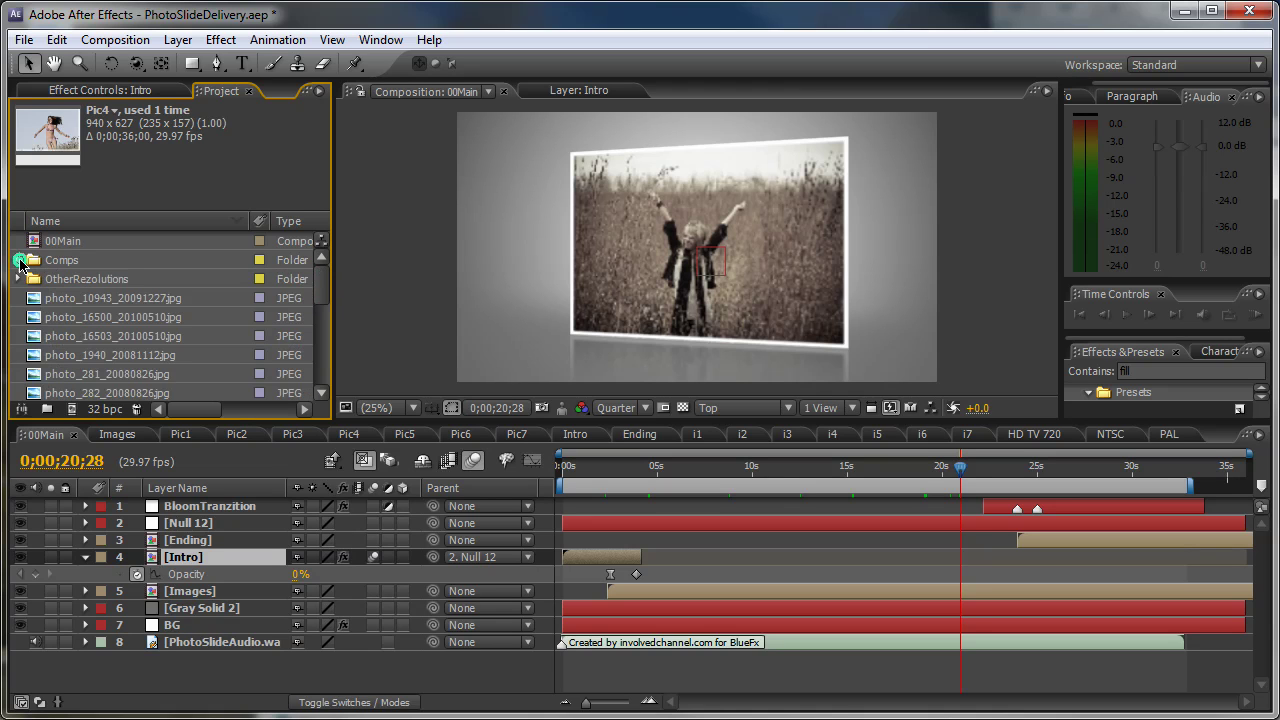
left_click(19, 281)
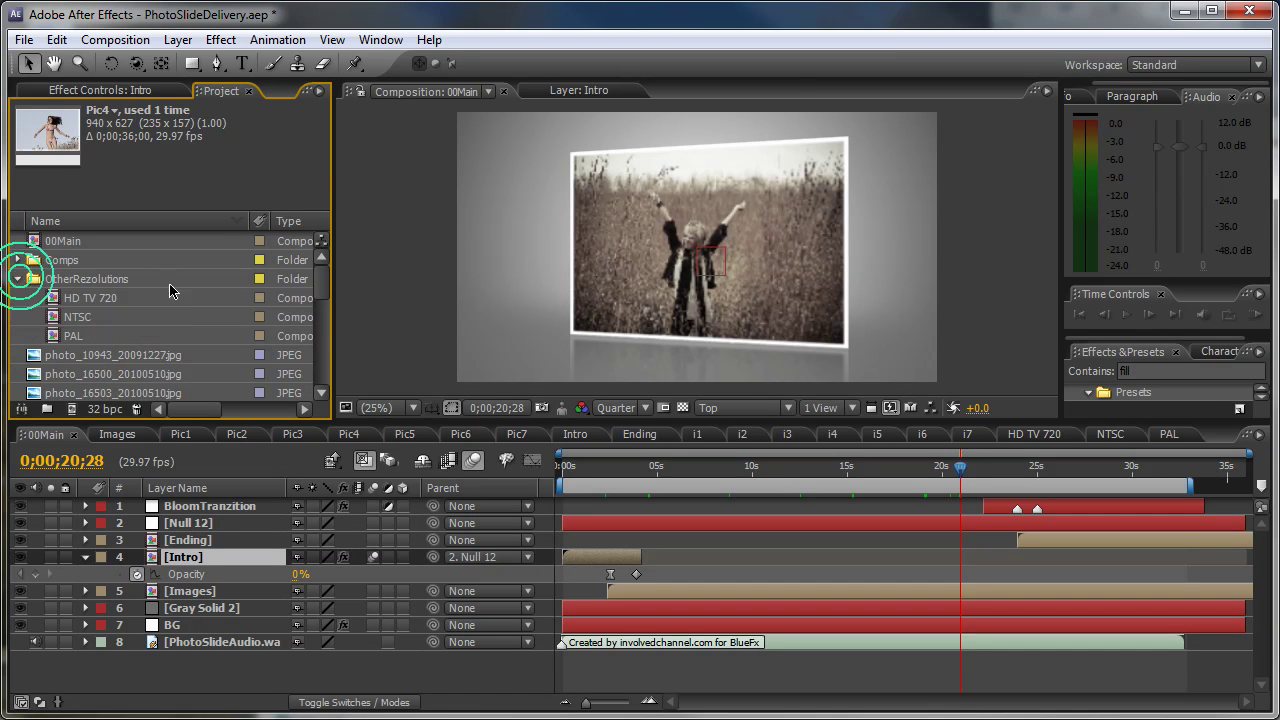
left_click(47, 281)
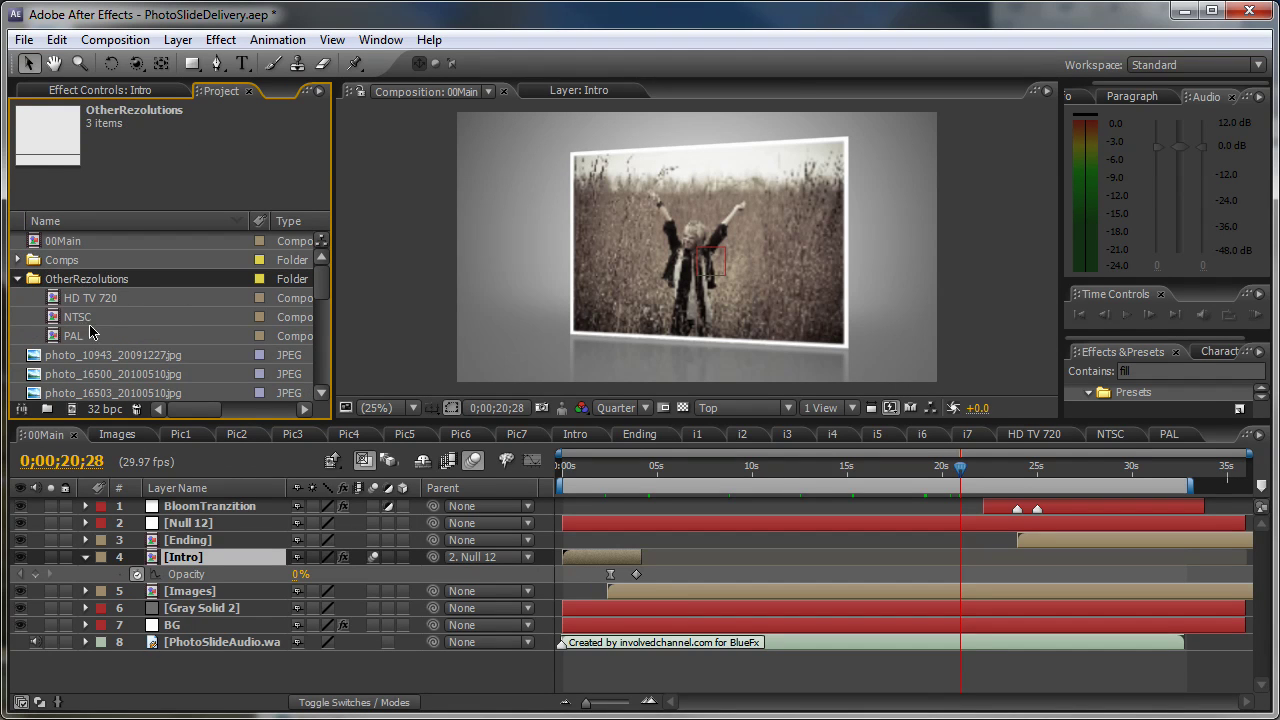
left_click(75, 300)
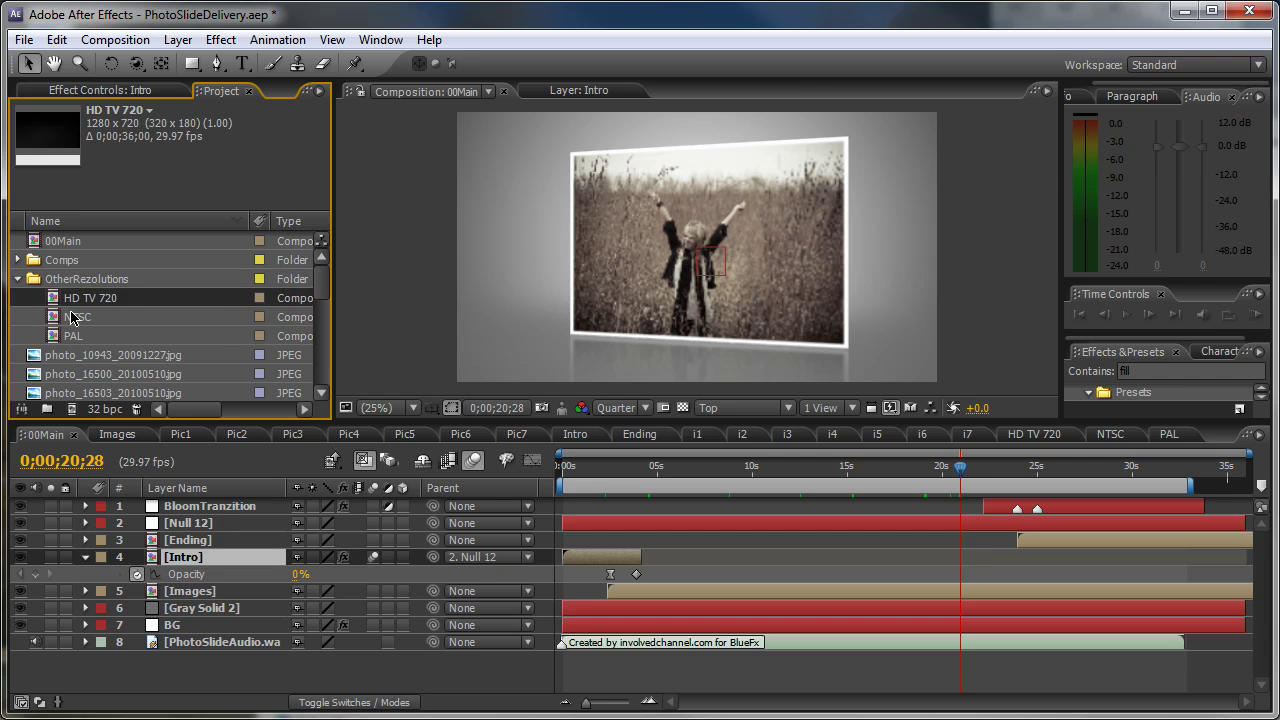
left_click(72, 317)
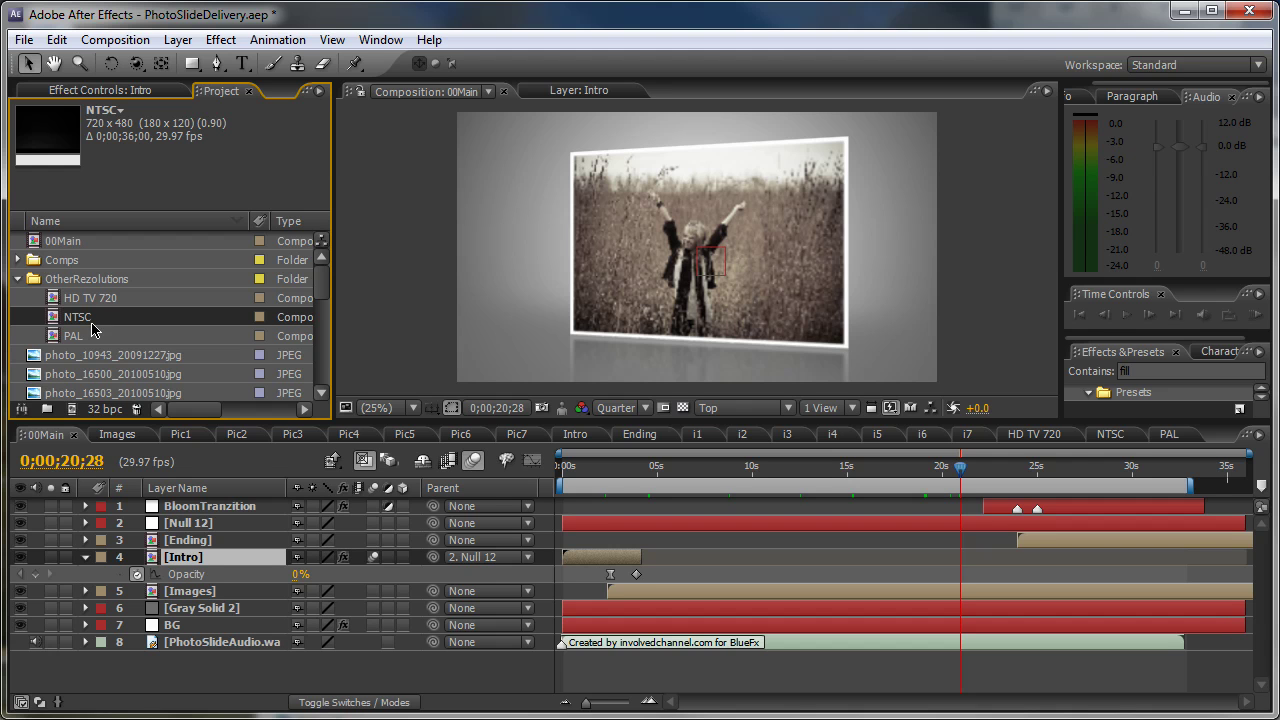
left_click(75, 300)
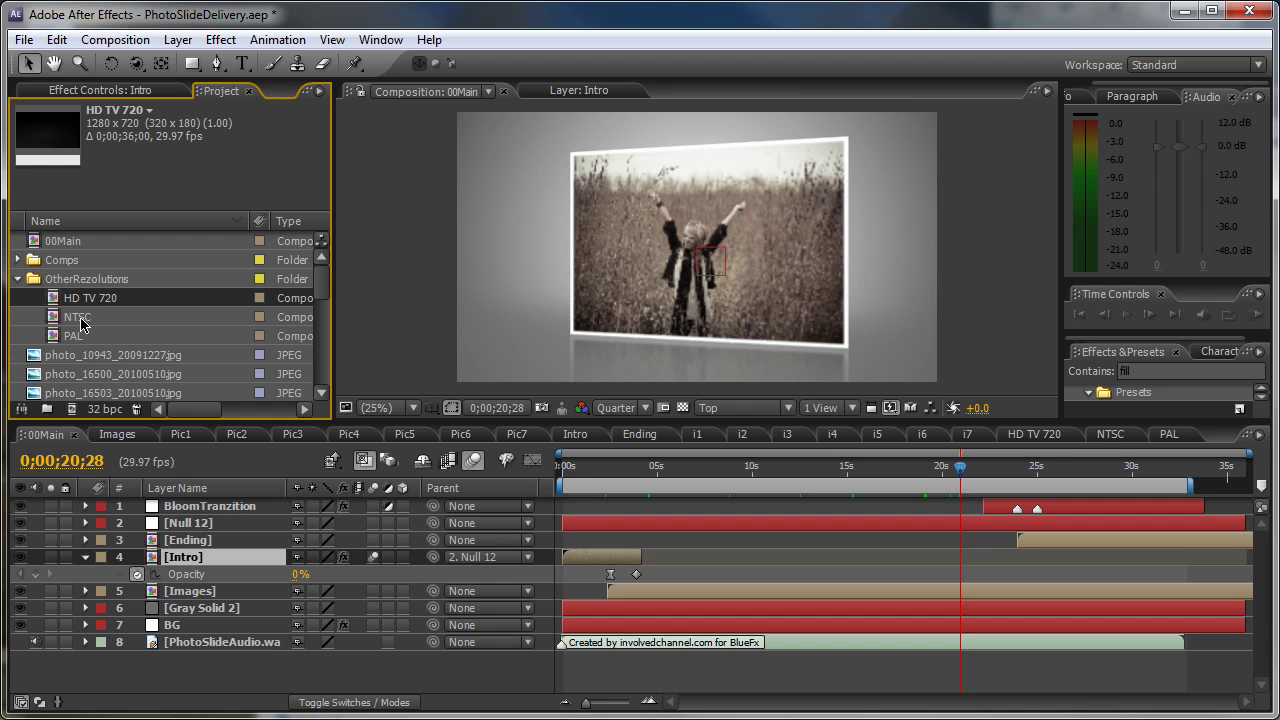
left_click(81, 321)
double_click(81, 321)
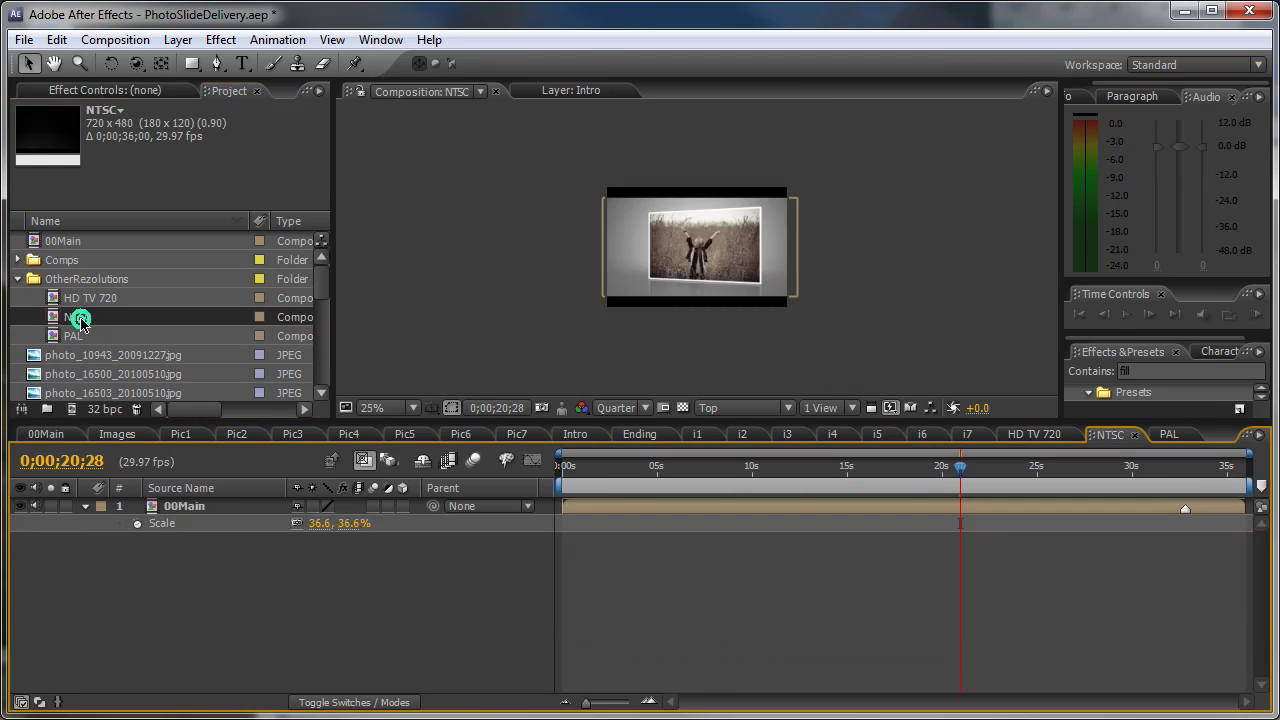
left_click(576, 468)
left_click_drag(576, 468, 1188, 493)
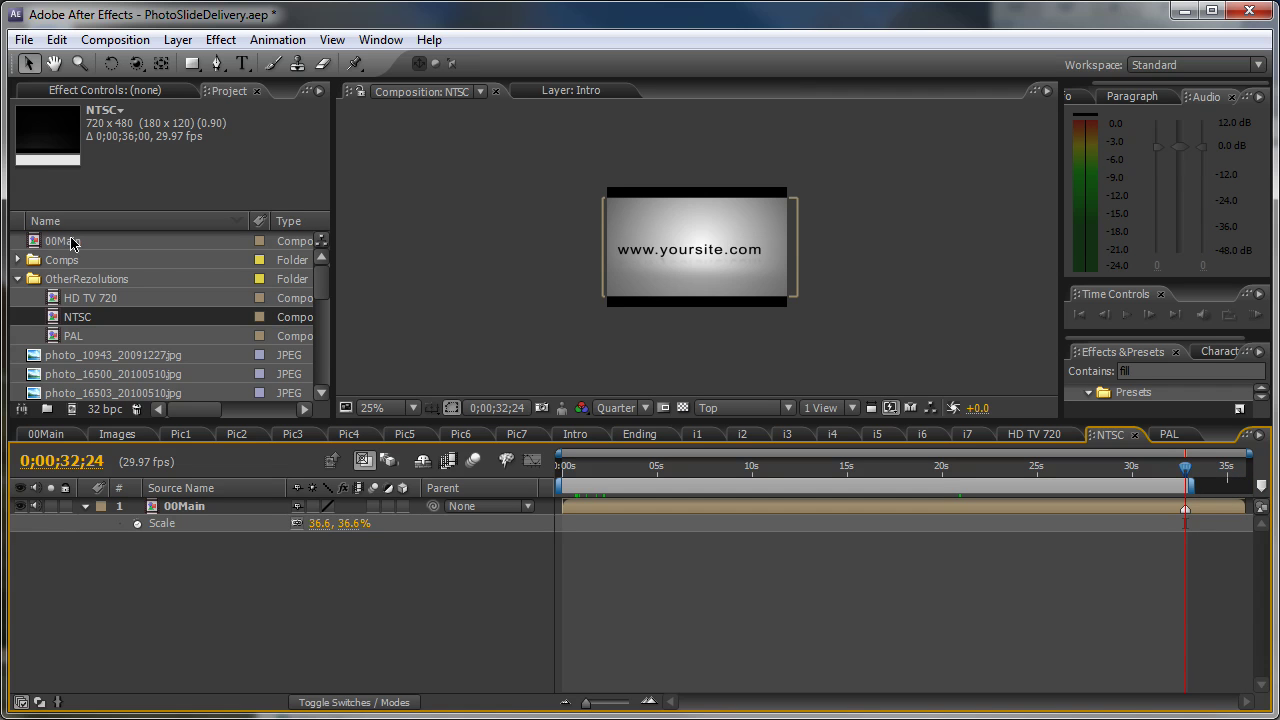
left_click(326, 283)
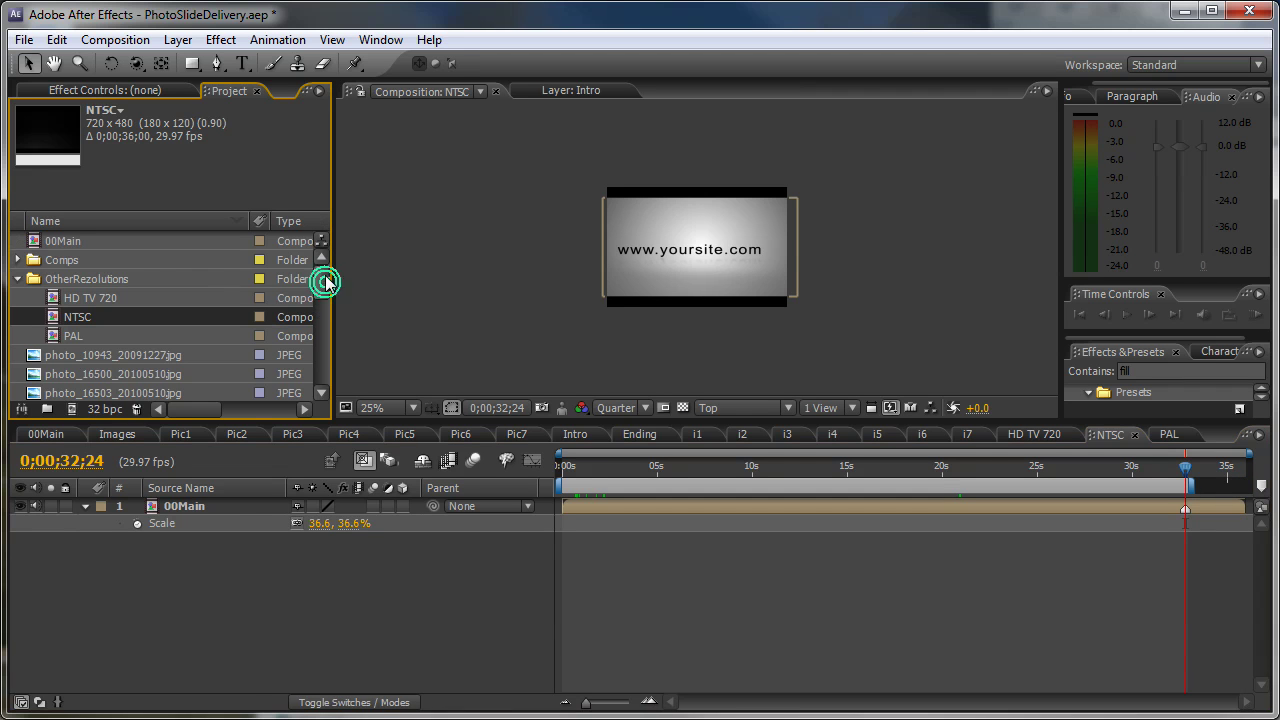
- Open 00Main and add it to the render queue with Make Movie
left_click(69, 247)
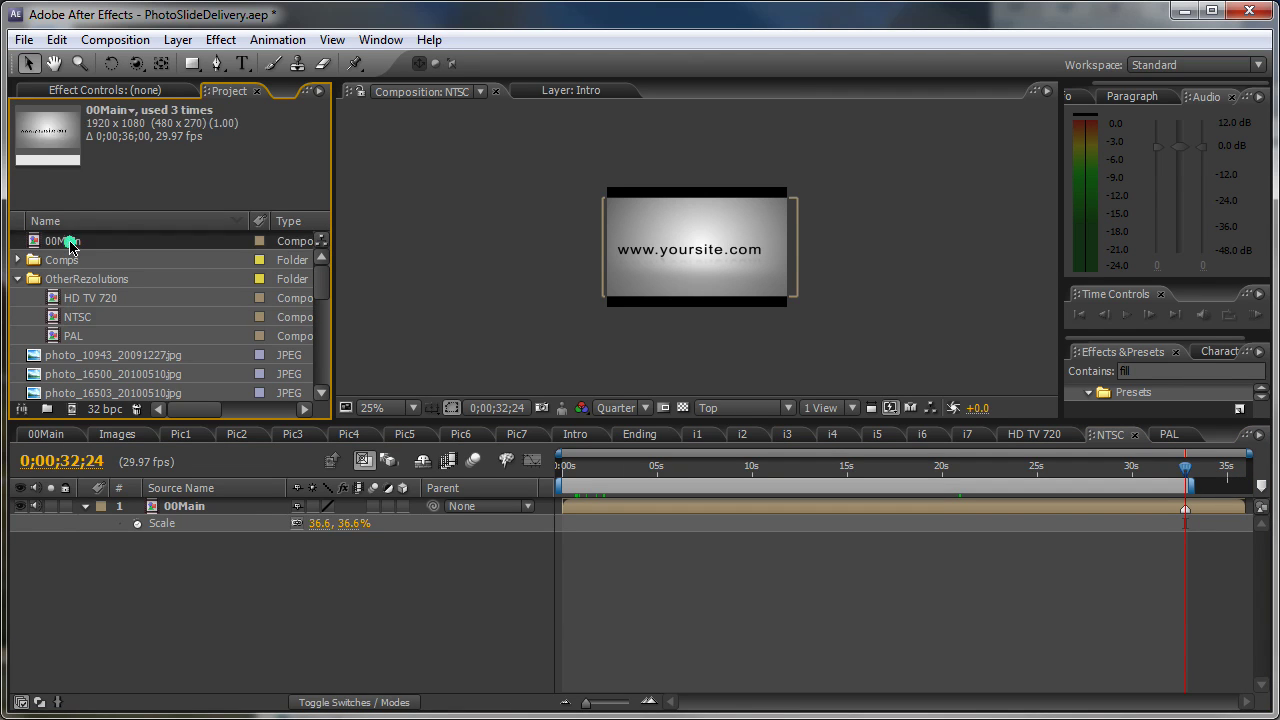
double_click(69, 247)
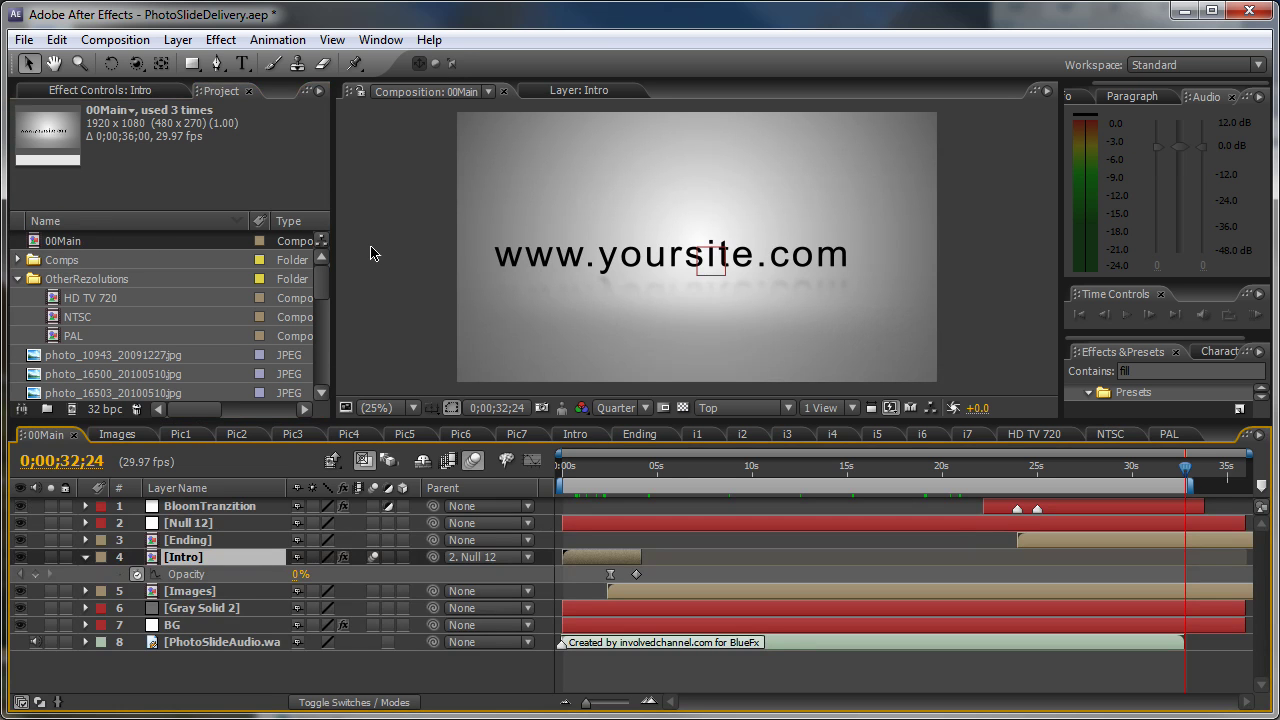
left_click(112, 42)
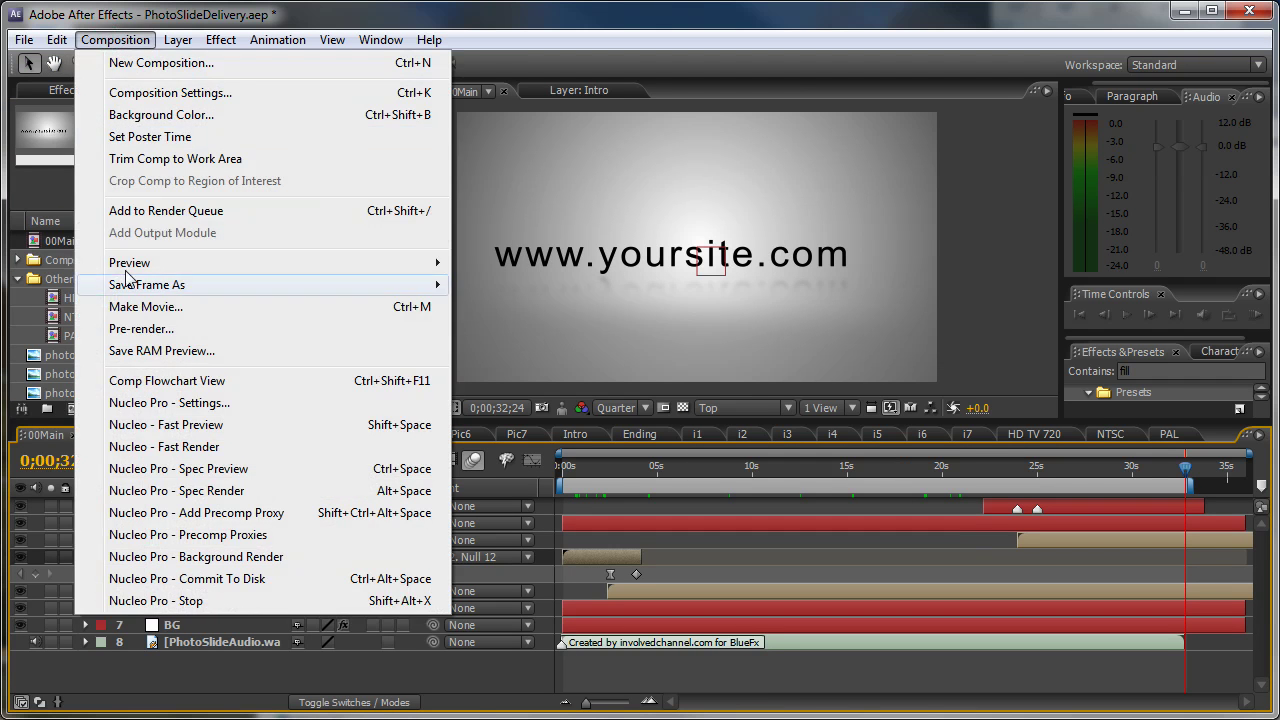
left_click(140, 308)
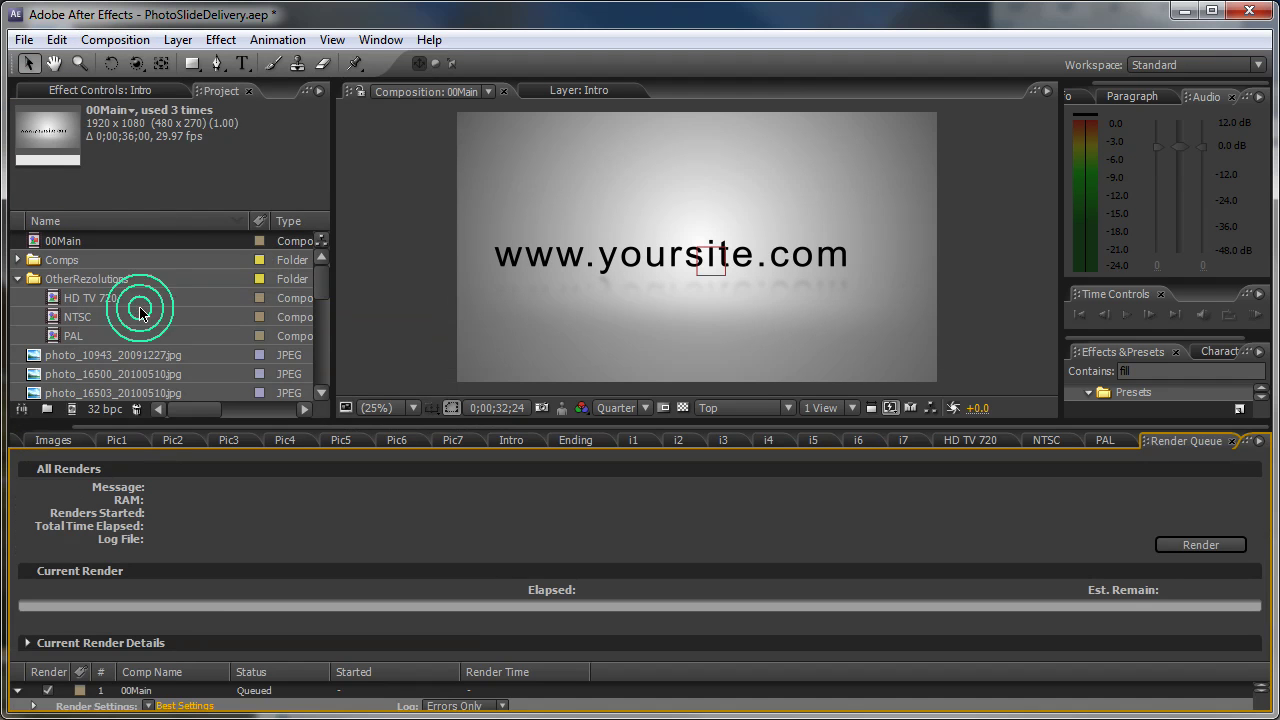
left_click(170, 414)
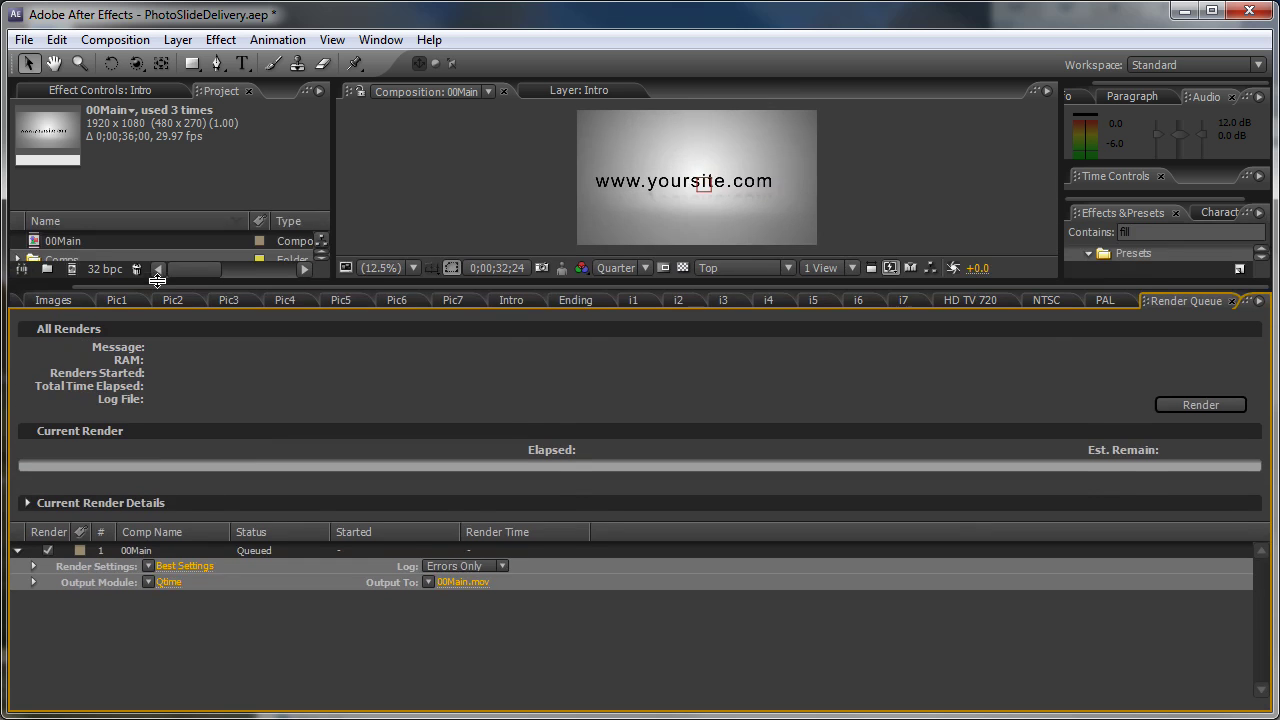
- Set the output module to QuickTime Movie with Photo - JPEG compression and audio output on
left_click(170, 583)
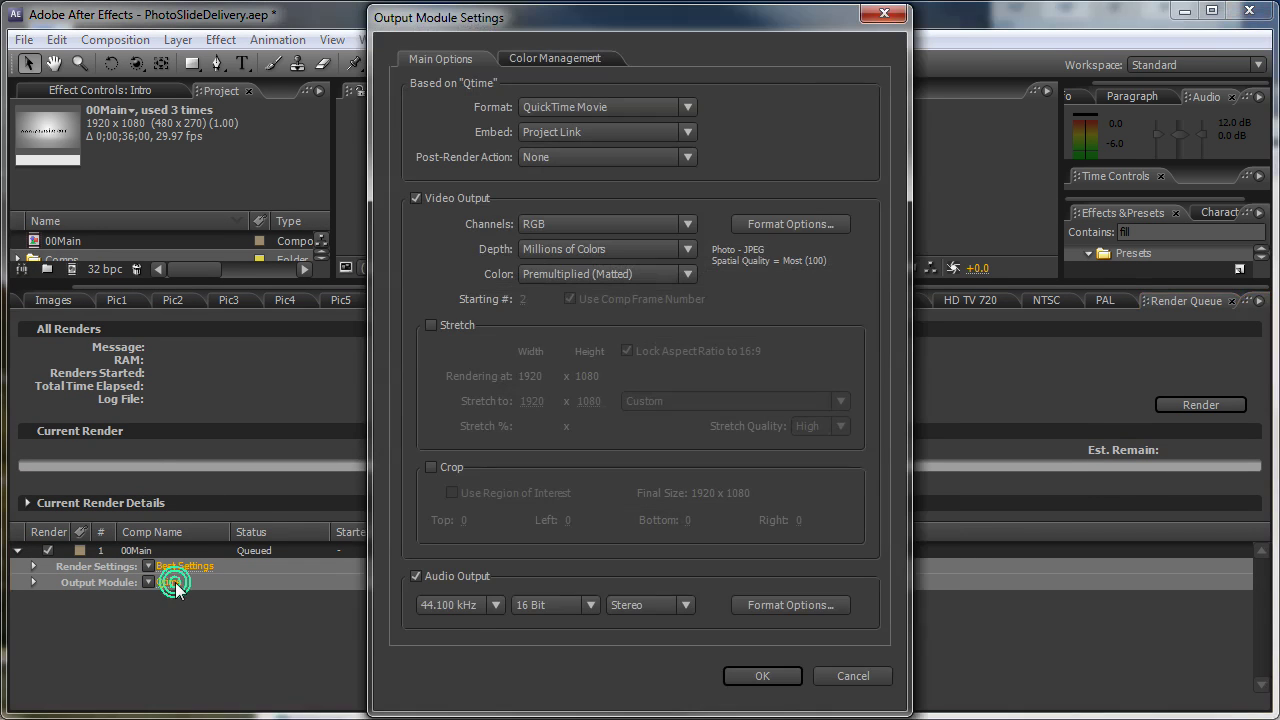
left_click(563, 106)
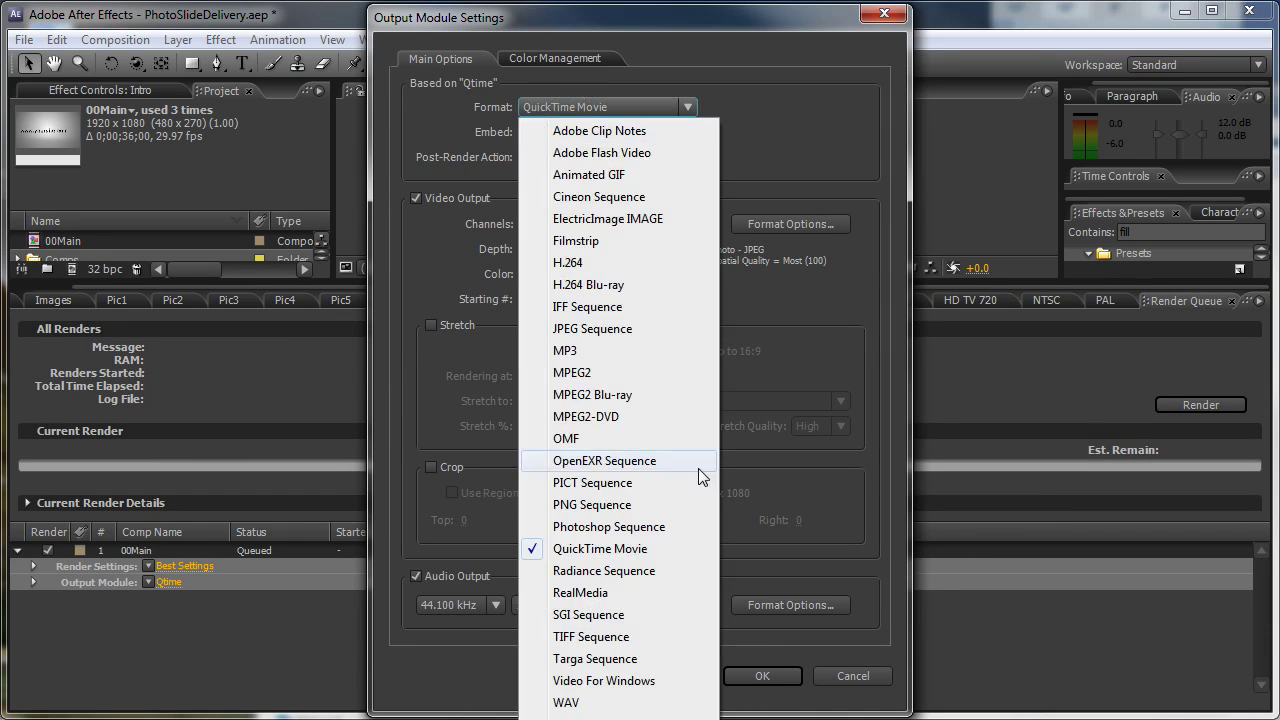
left_click(603, 549)
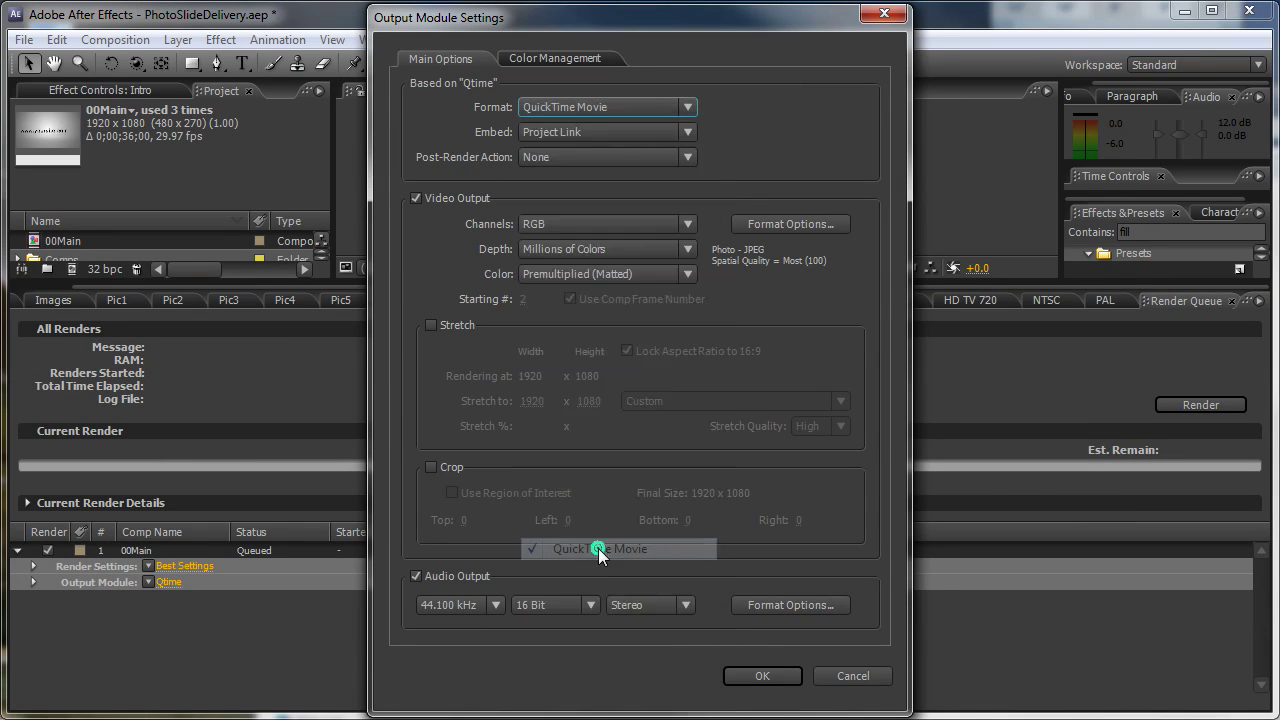
left_click(797, 224)
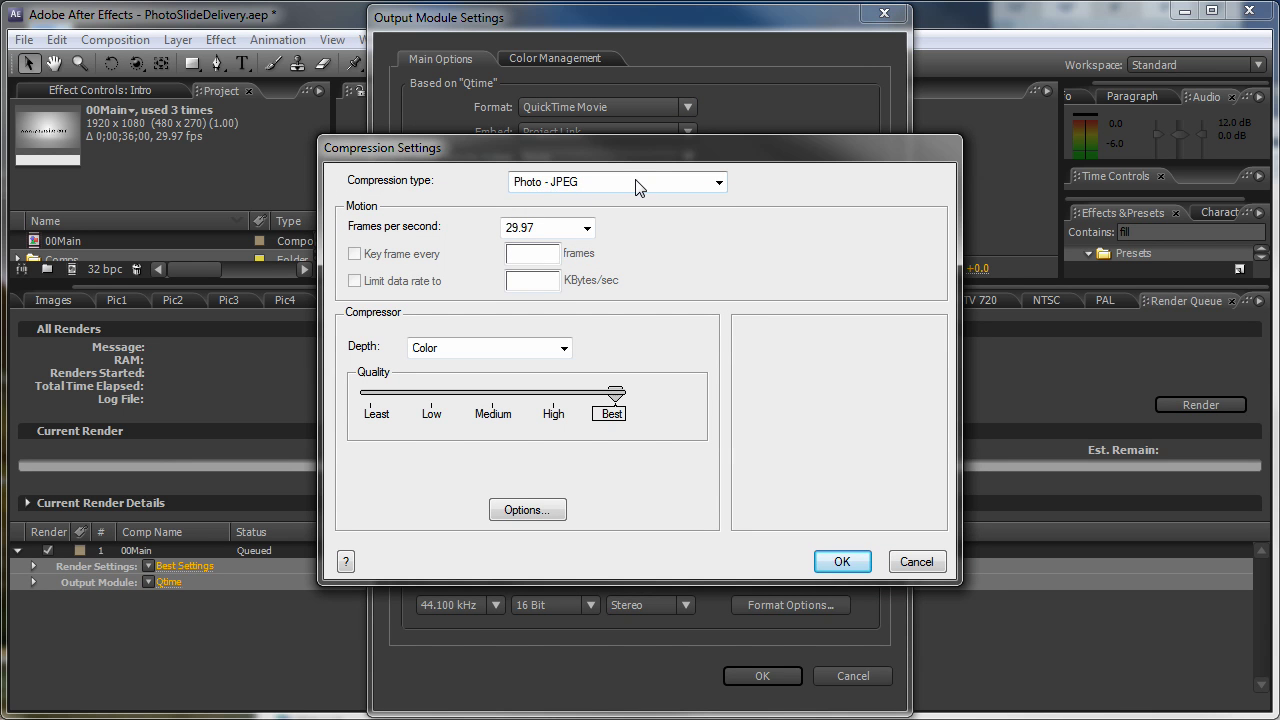
left_click(638, 186)
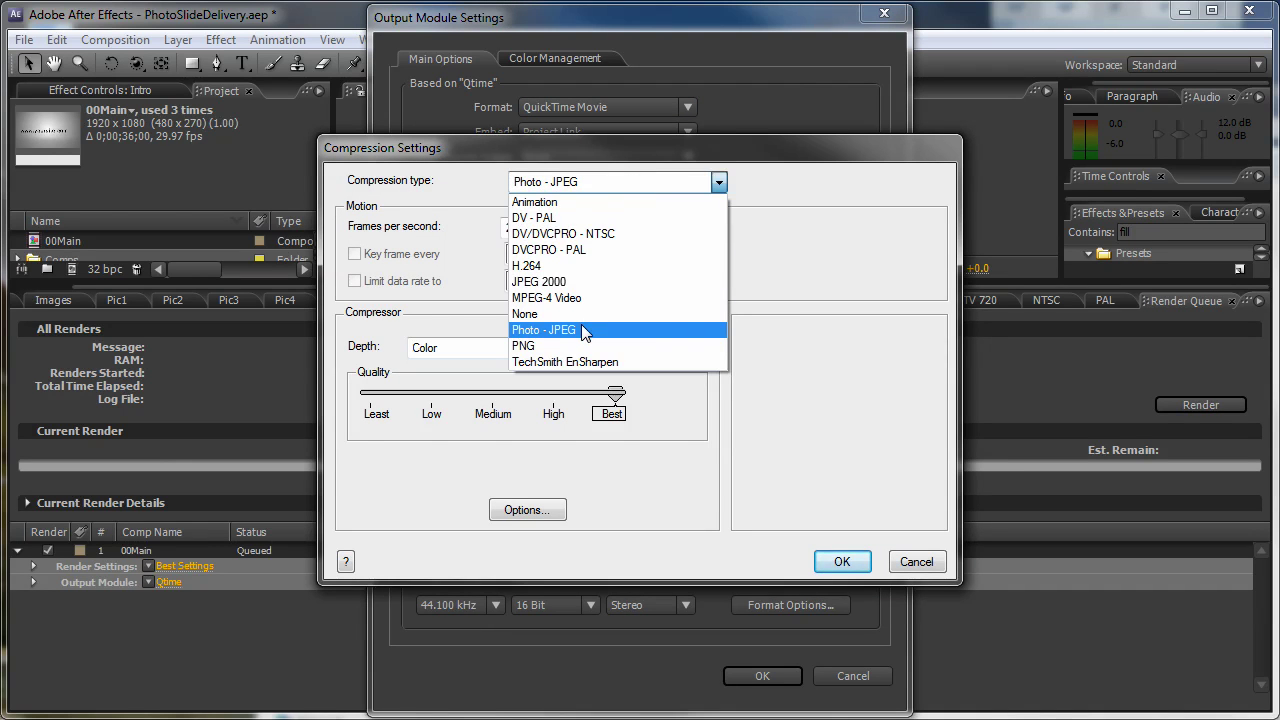
left_click(581, 328)
left_click(840, 561)
left_click(416, 577)
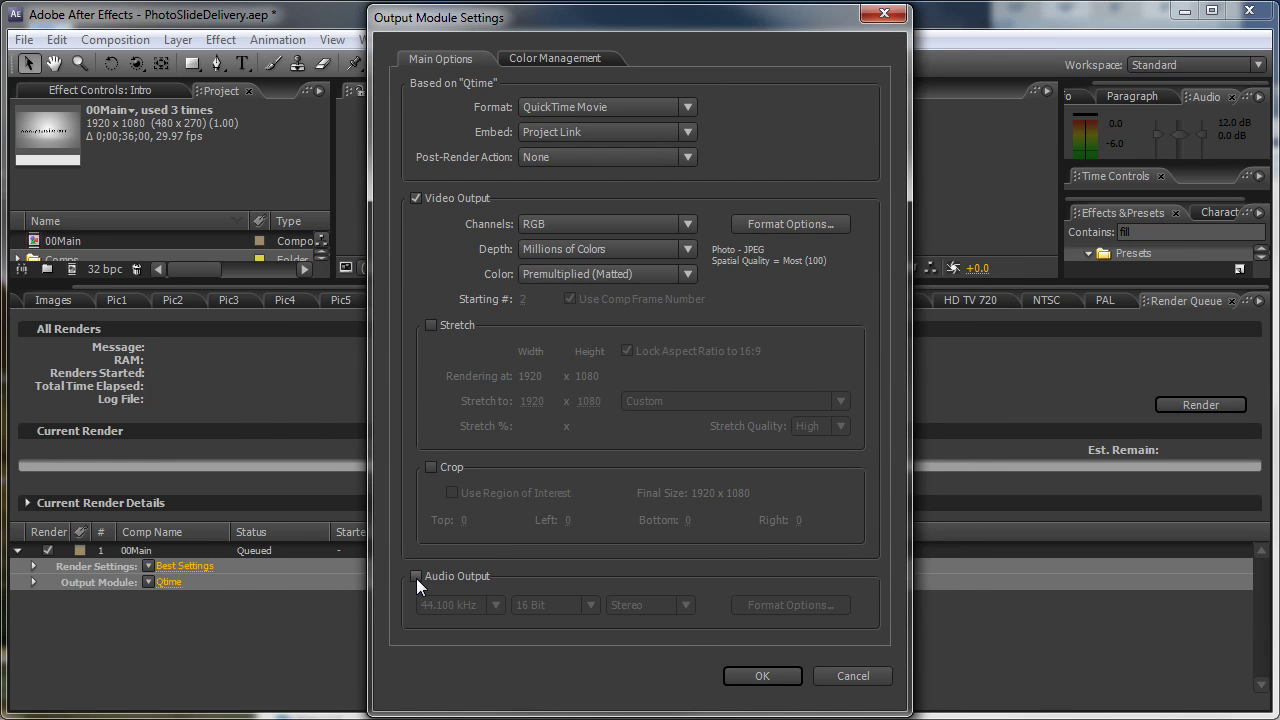
left_click(416, 577)
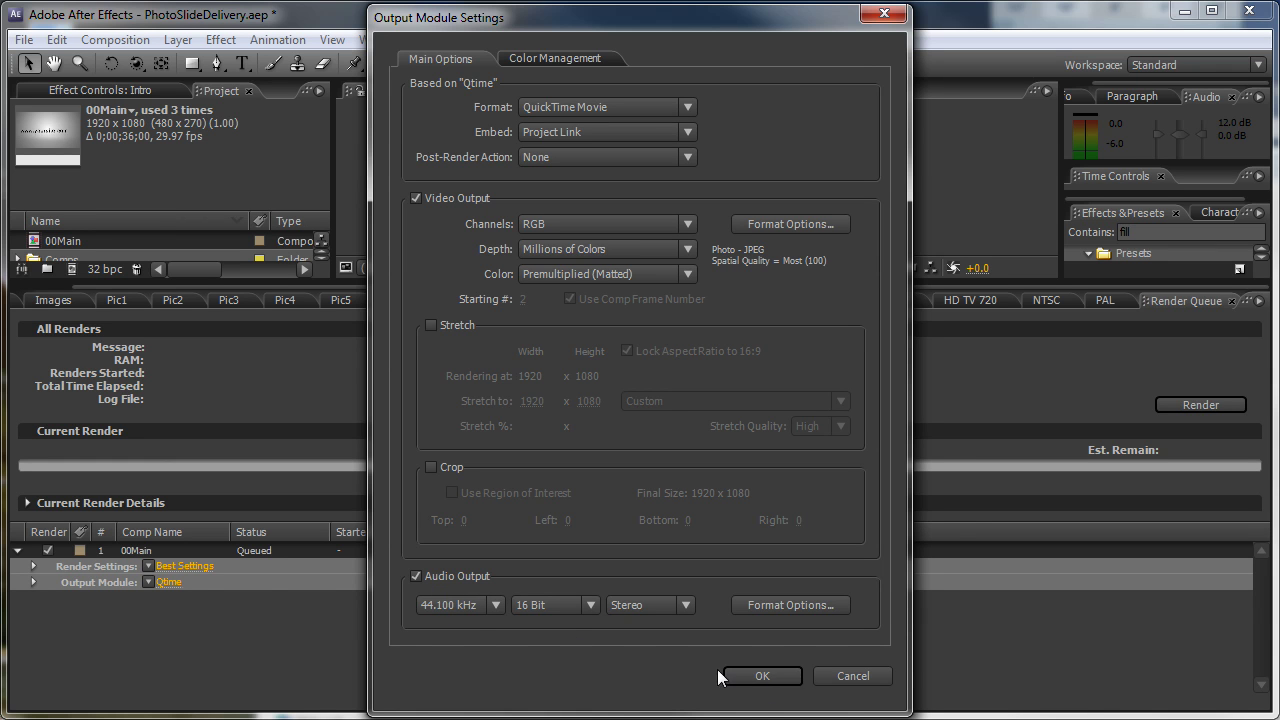
left_click(763, 676)
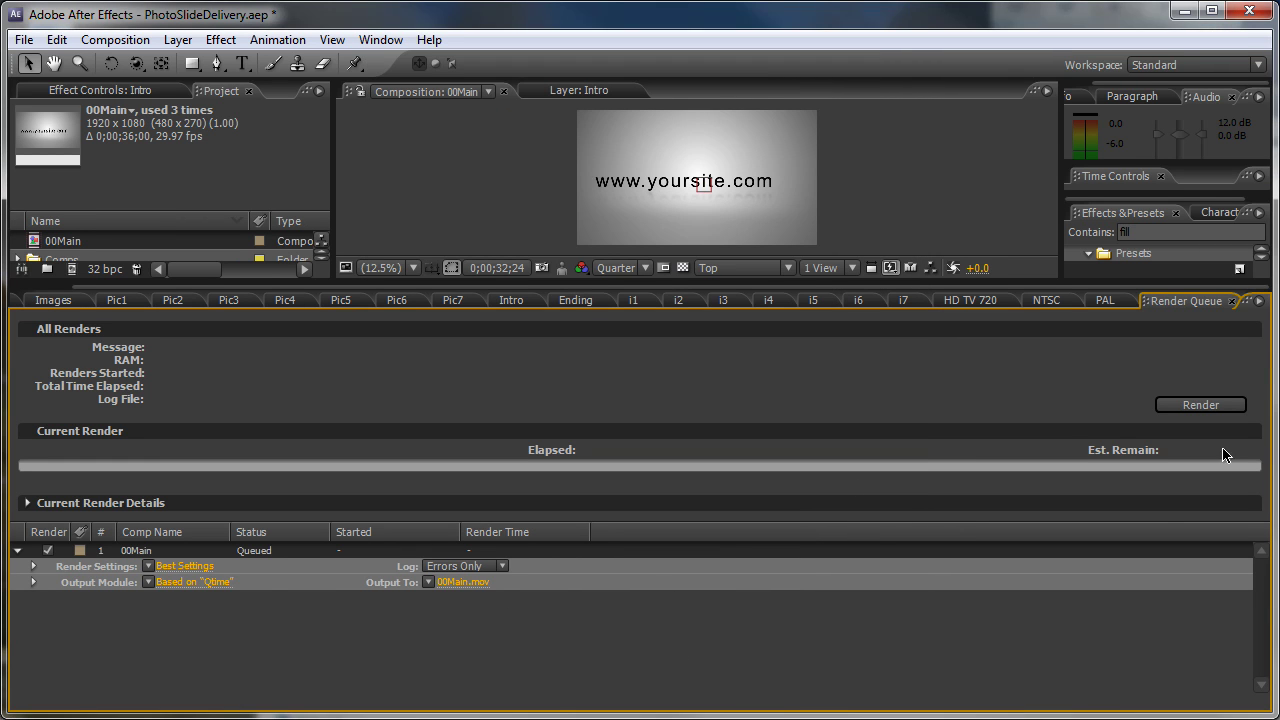
left_click(455, 581)
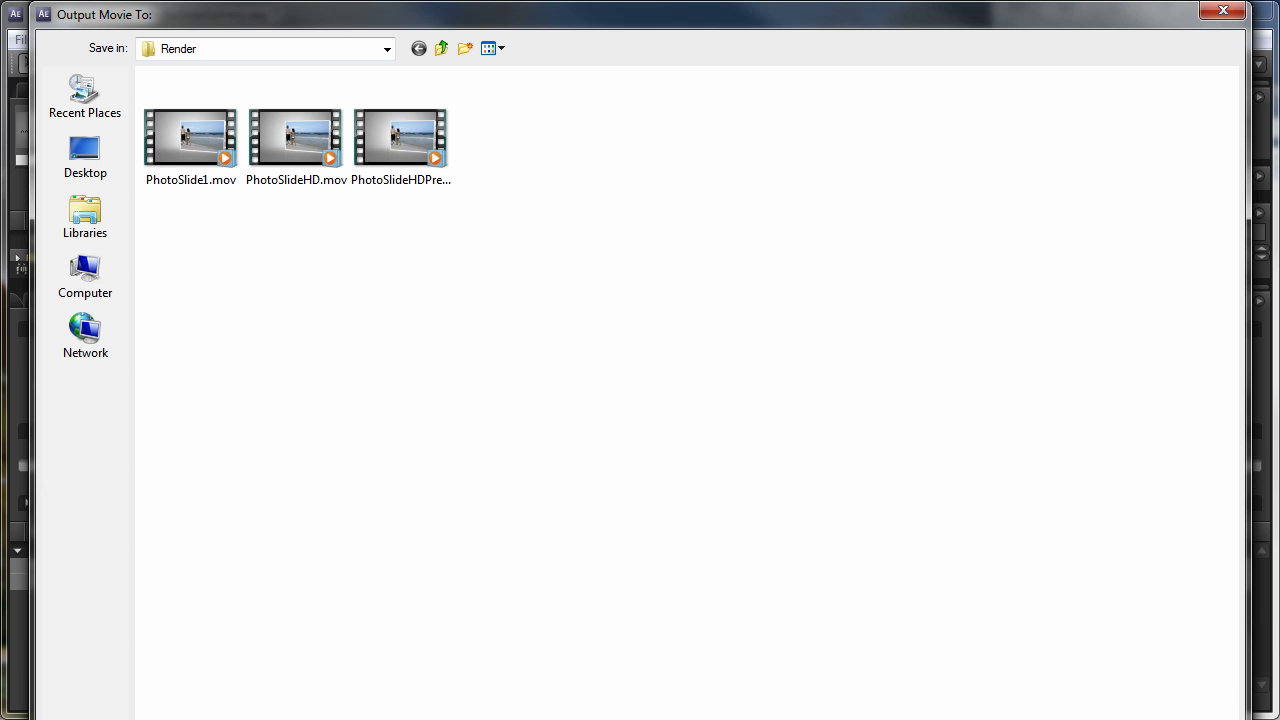
key("Return")
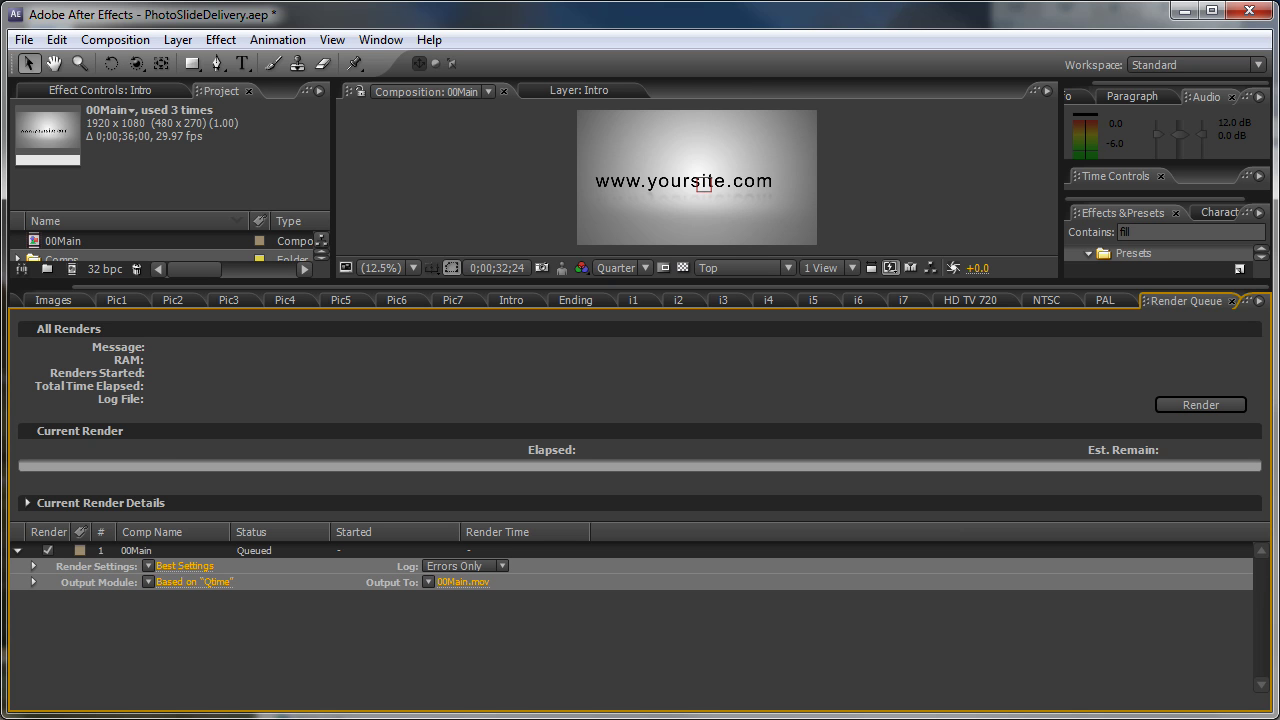
- Switch to the BlueFx website in Firefox and open its HIRE ME contact form
mouse_move(200, 710)
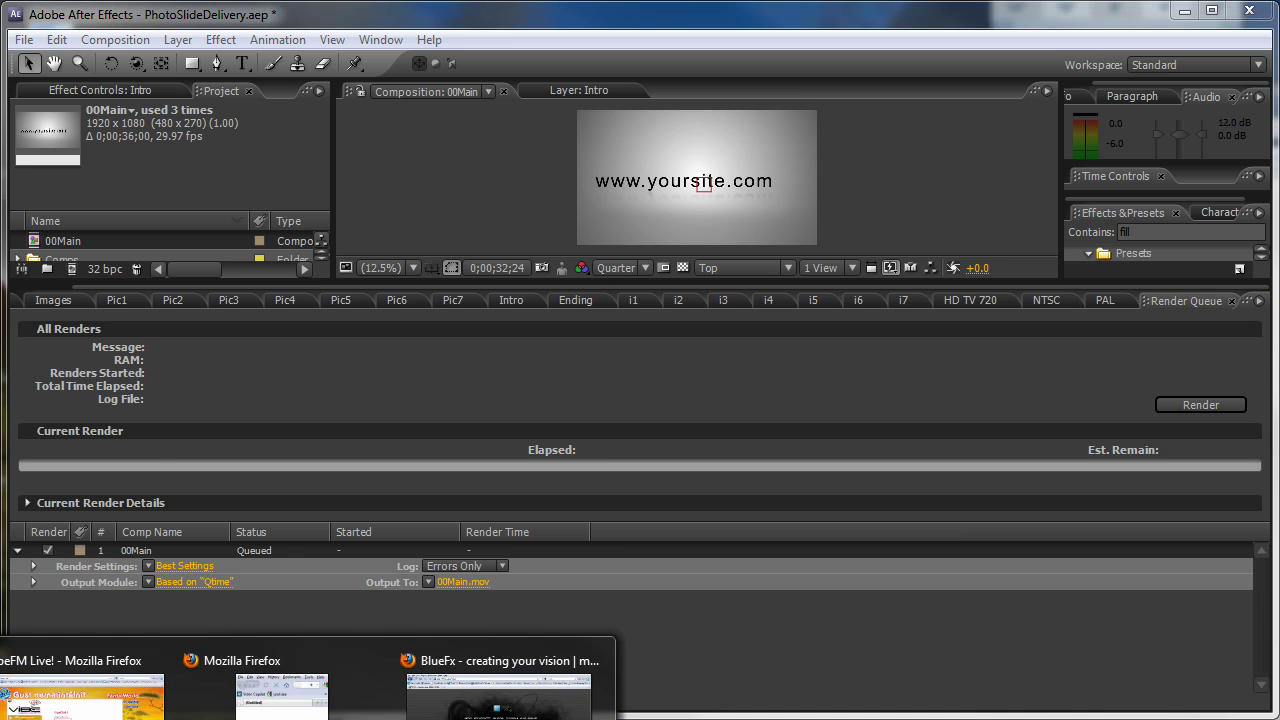
left_click(540, 690)
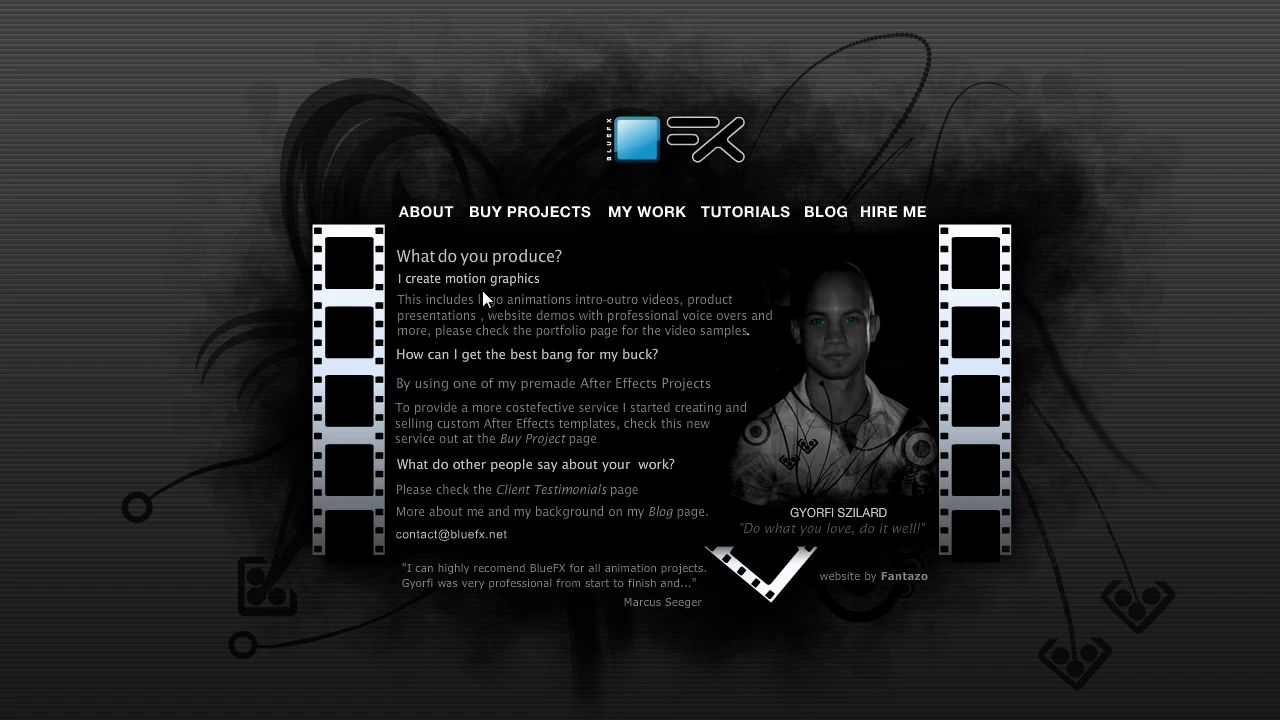
left_click(896, 215)
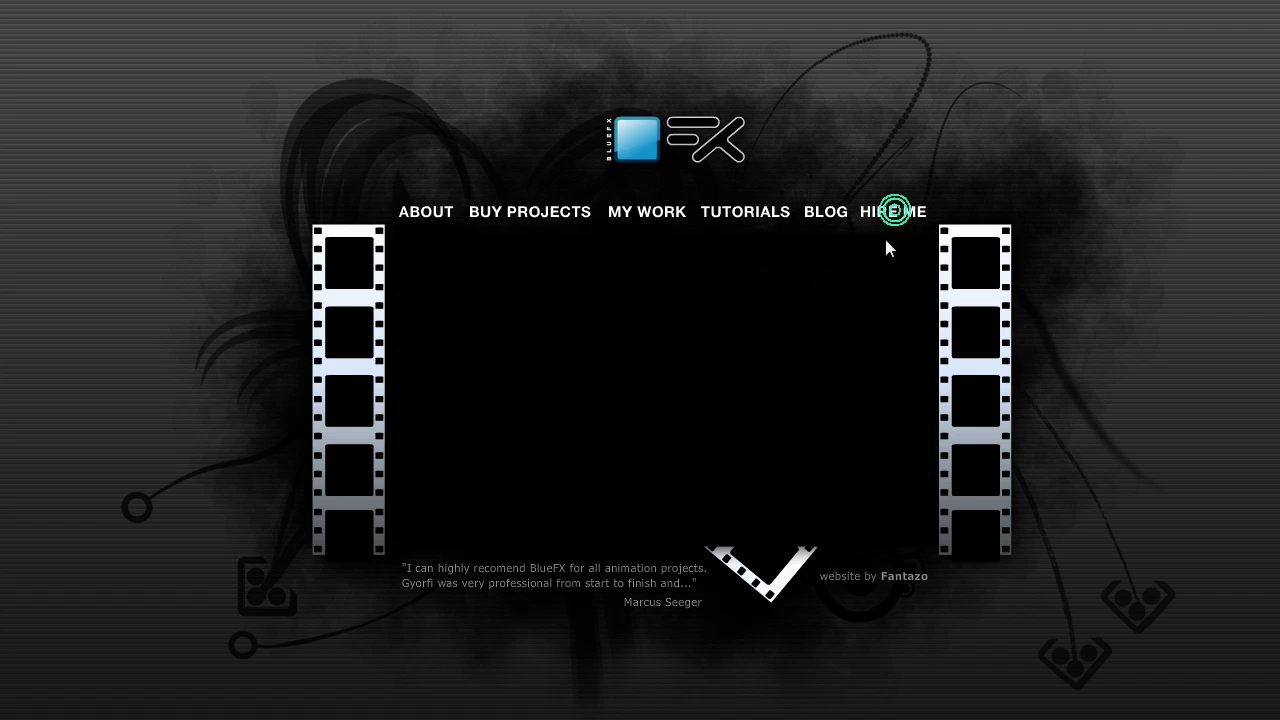